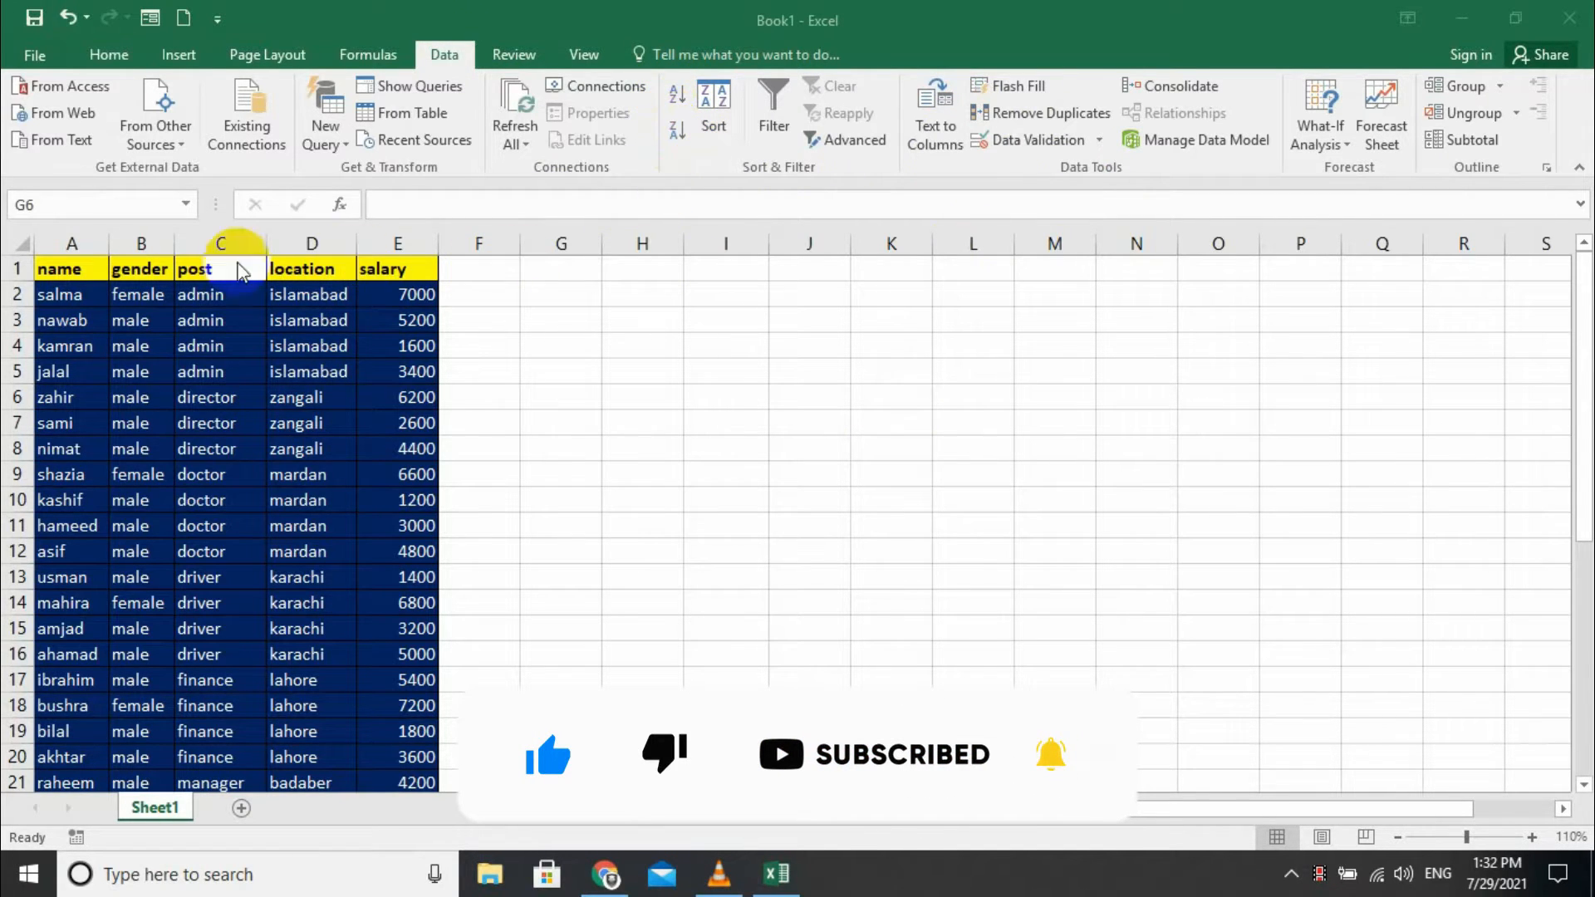
# - Sort the employee table by name, first A to Z, then Z to A
pyautogui.click(80, 289)
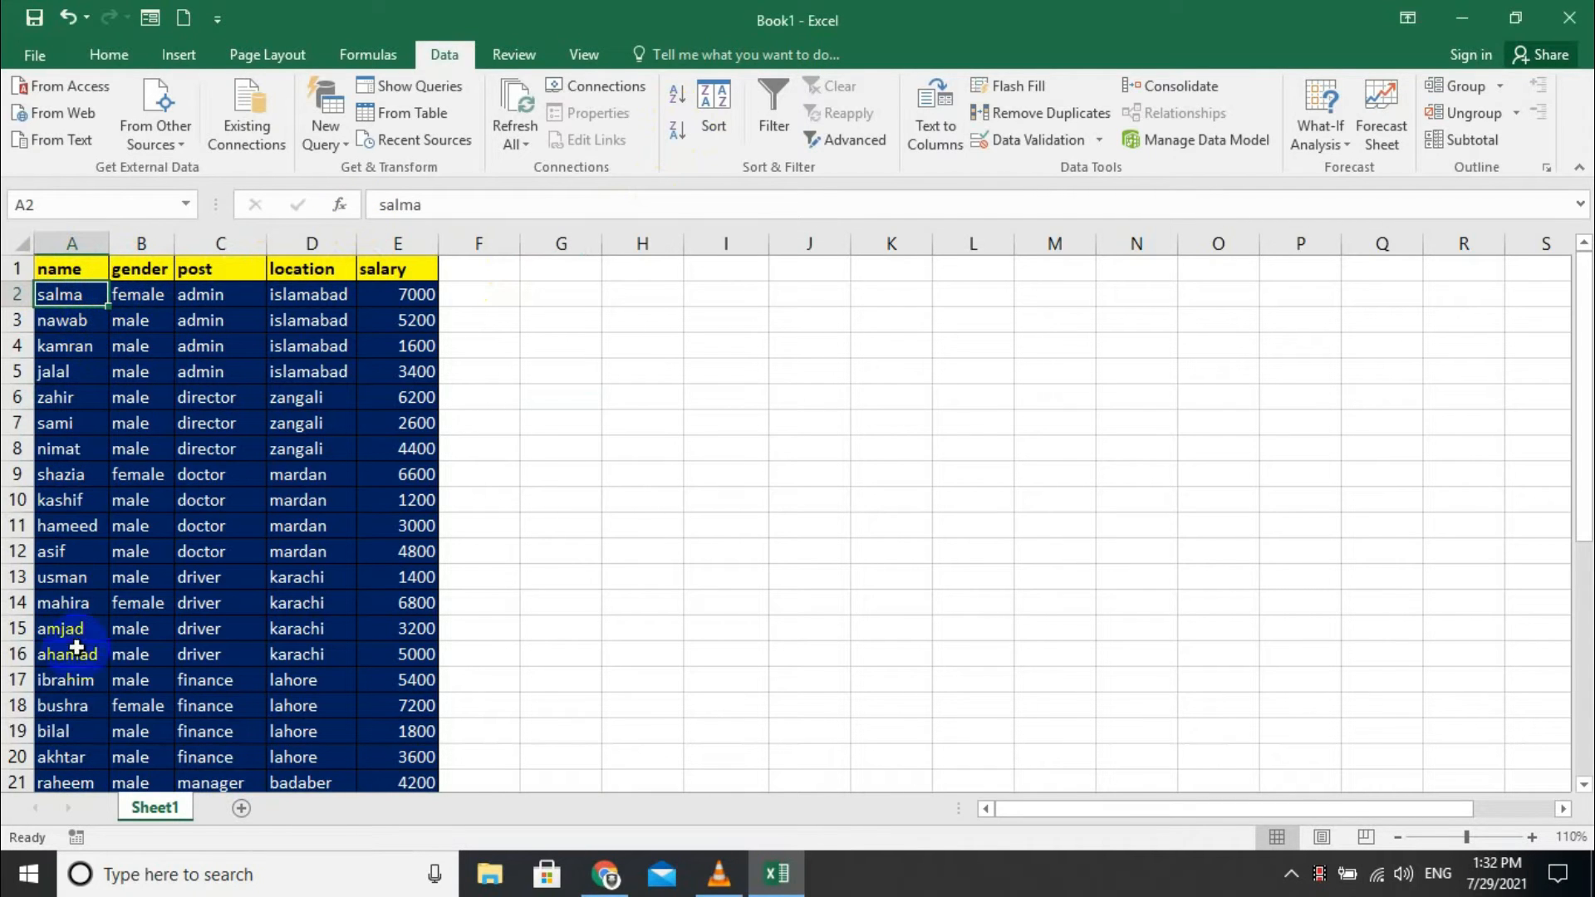
pyautogui.click(677, 94)
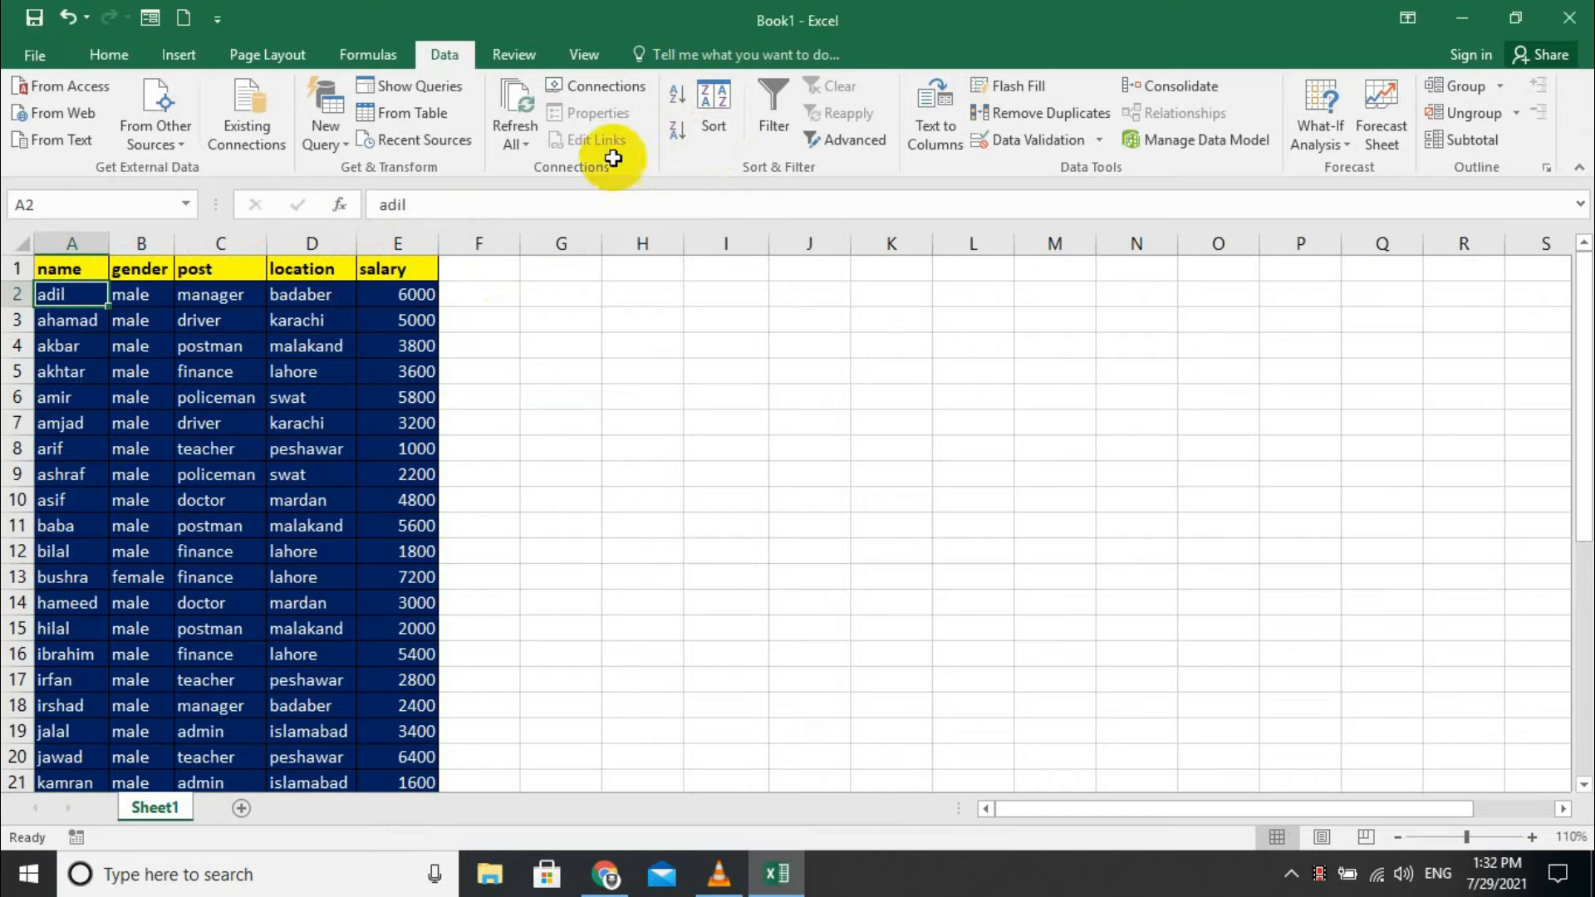
pyautogui.click(695, 135)
pyautogui.click(678, 131)
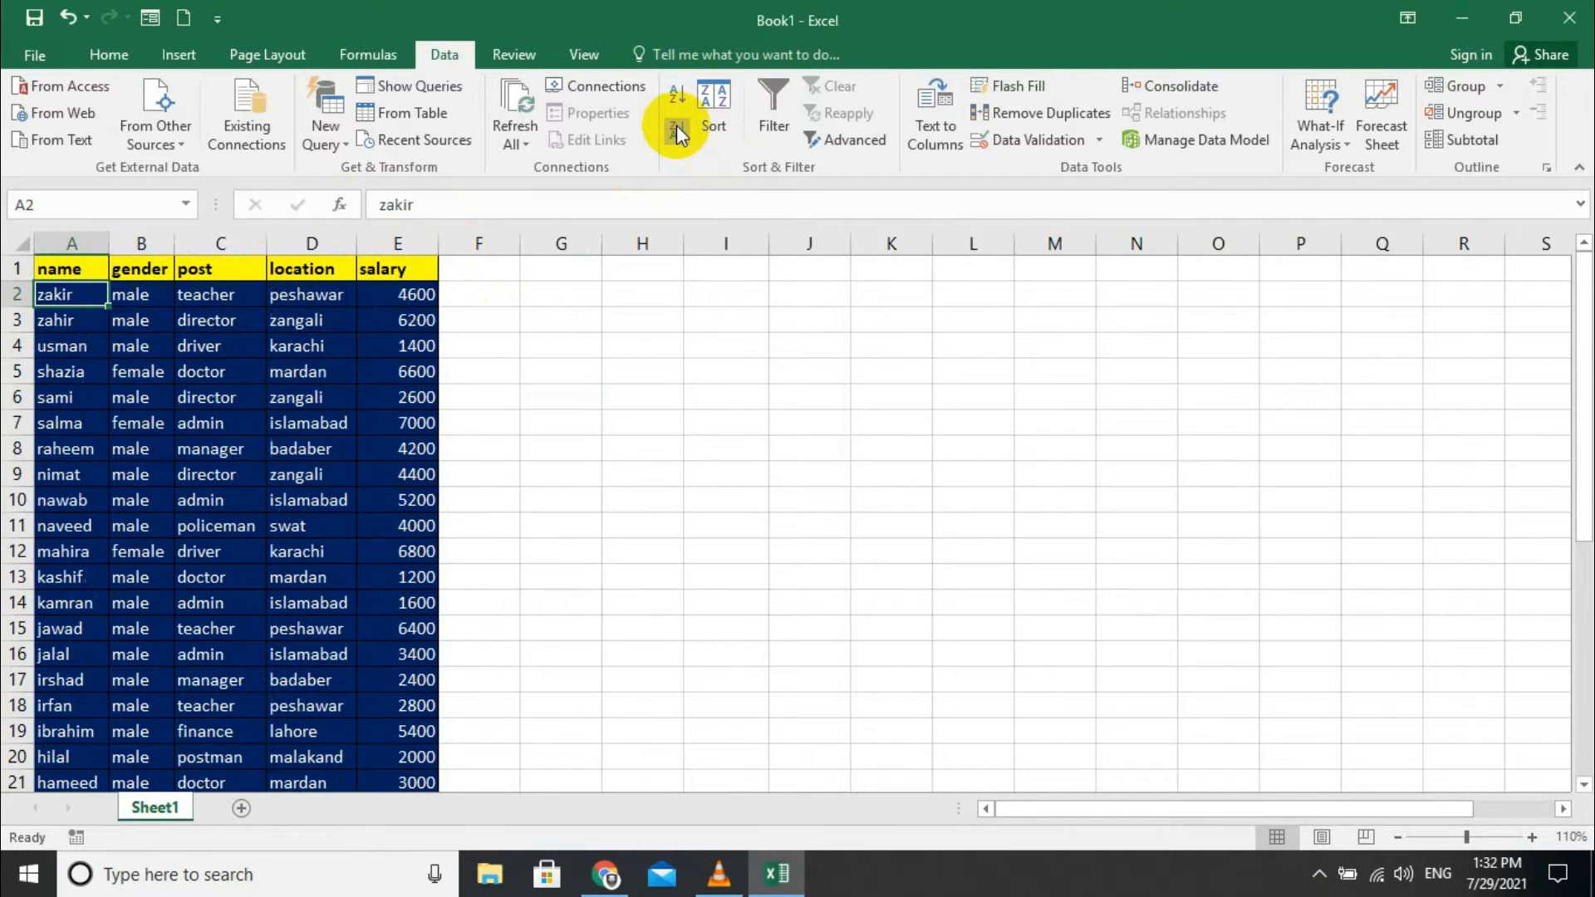
# - Sort the table by post A to Z, then Z to A, and open the full Sort dialog
pyautogui.click(211, 297)
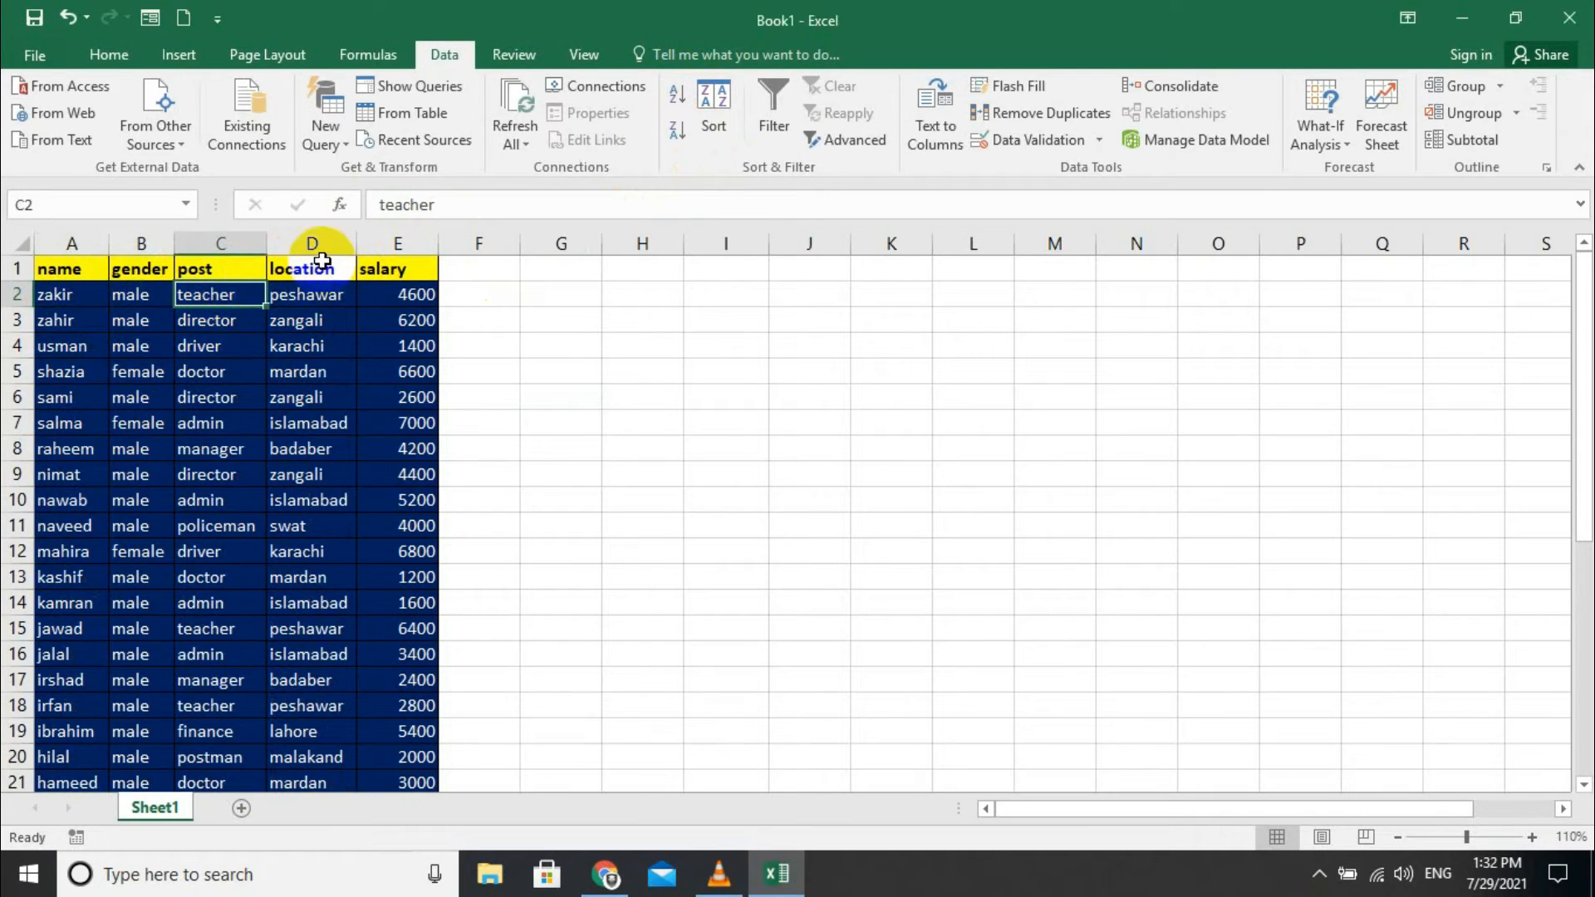
pyautogui.click(679, 94)
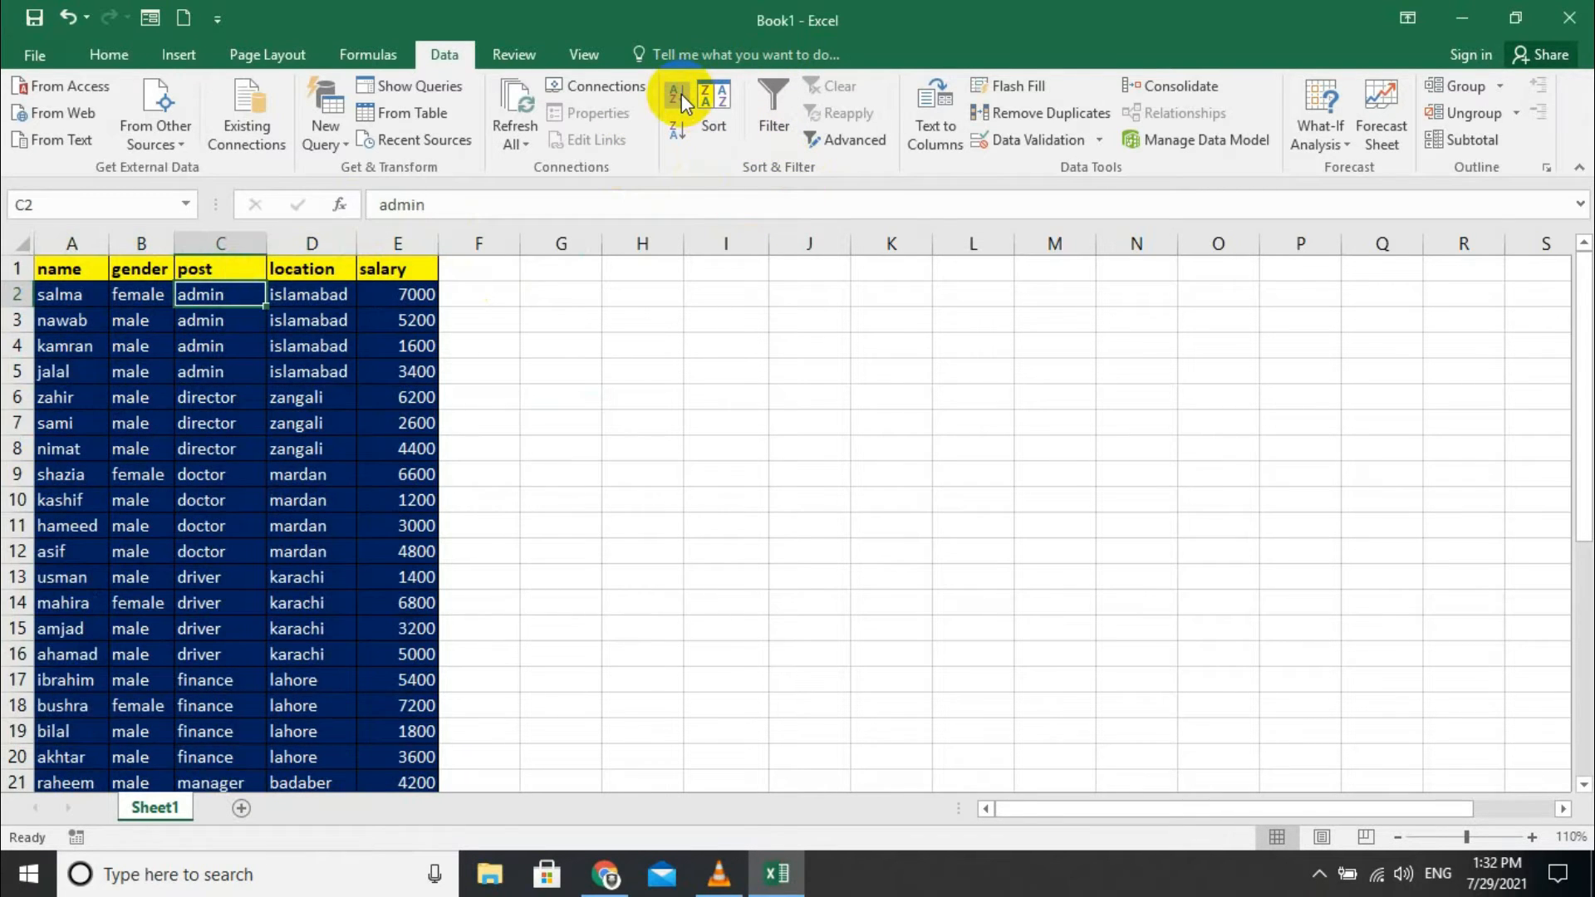
pyautogui.click(673, 141)
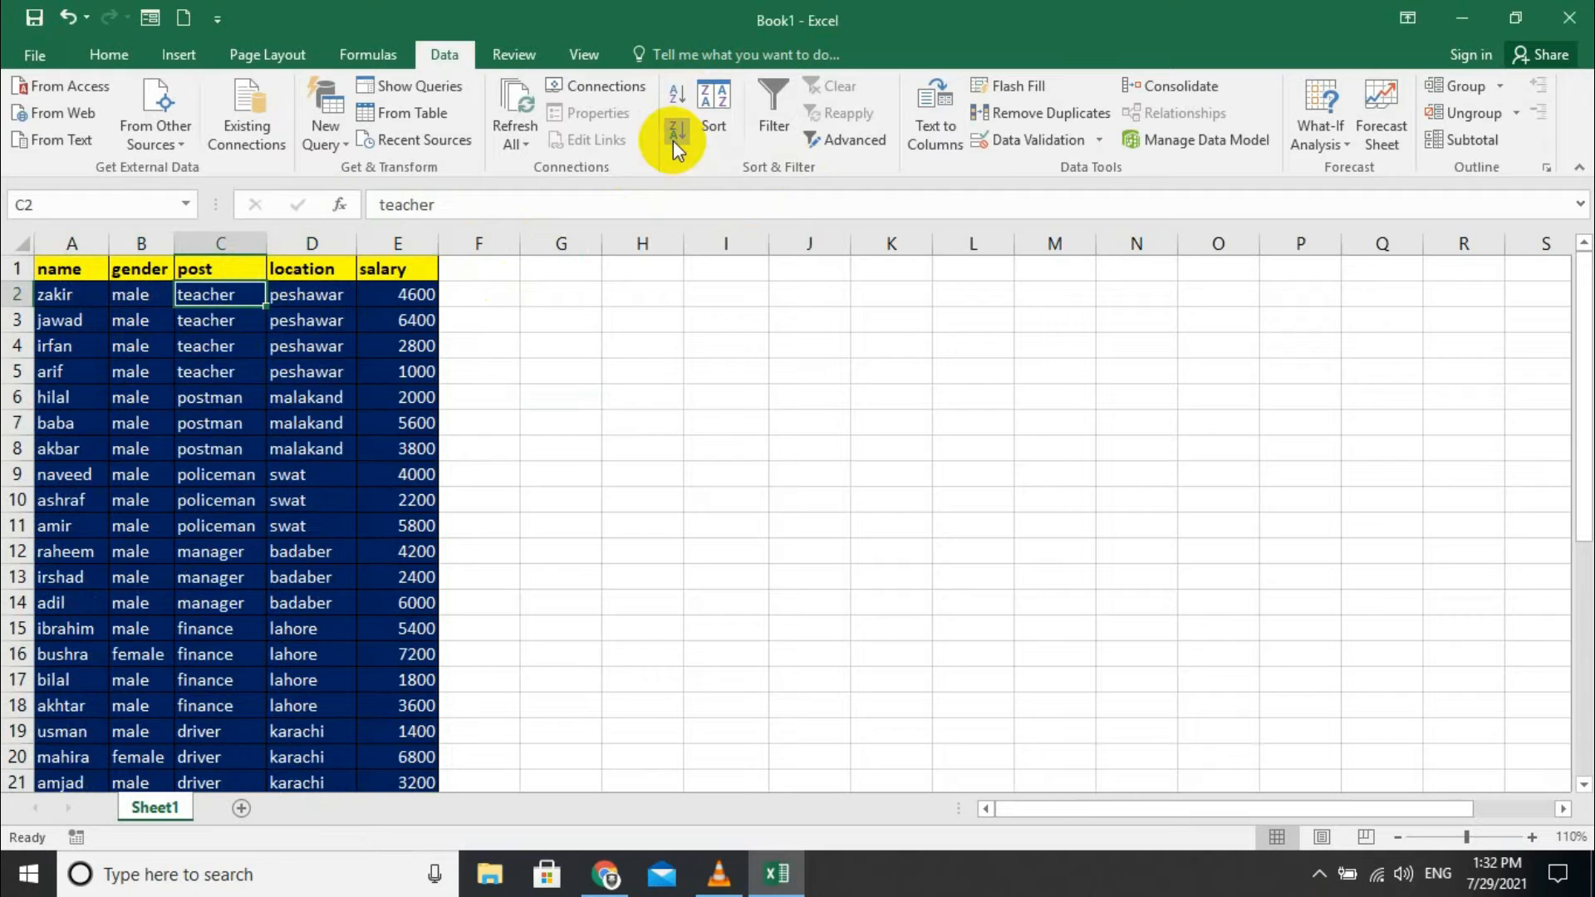
pyautogui.click(707, 90)
# - In the Sort dialog, keep sorting by post on cell values, Z to A, and apply it
pyautogui.moveTo(656, 338); pyautogui.dragTo(1042, 311)
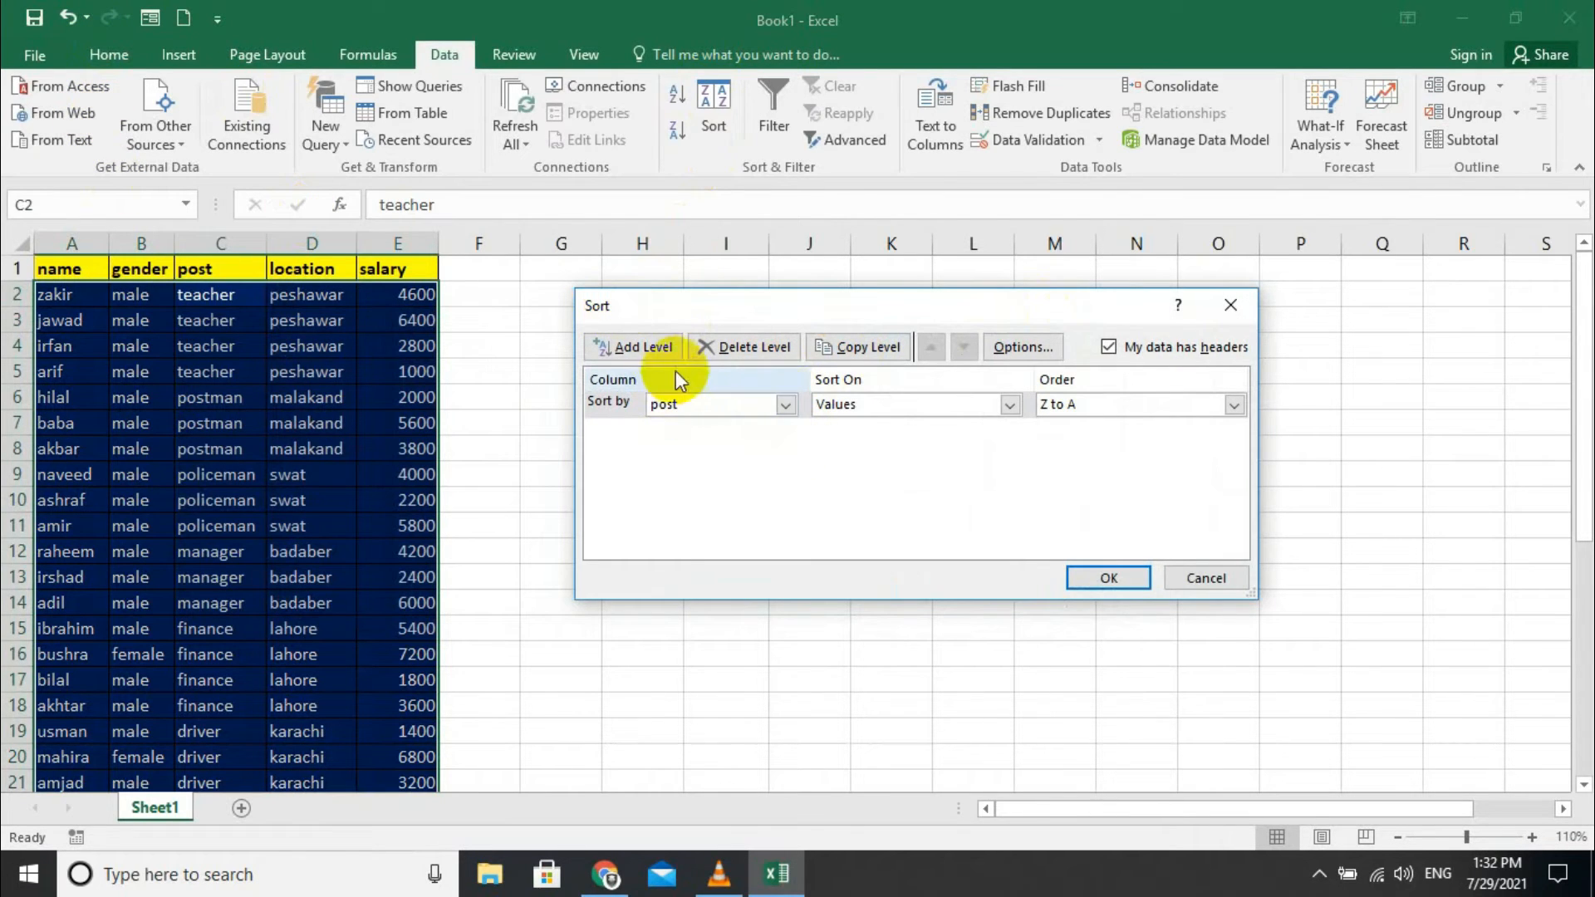
pyautogui.click(731, 405)
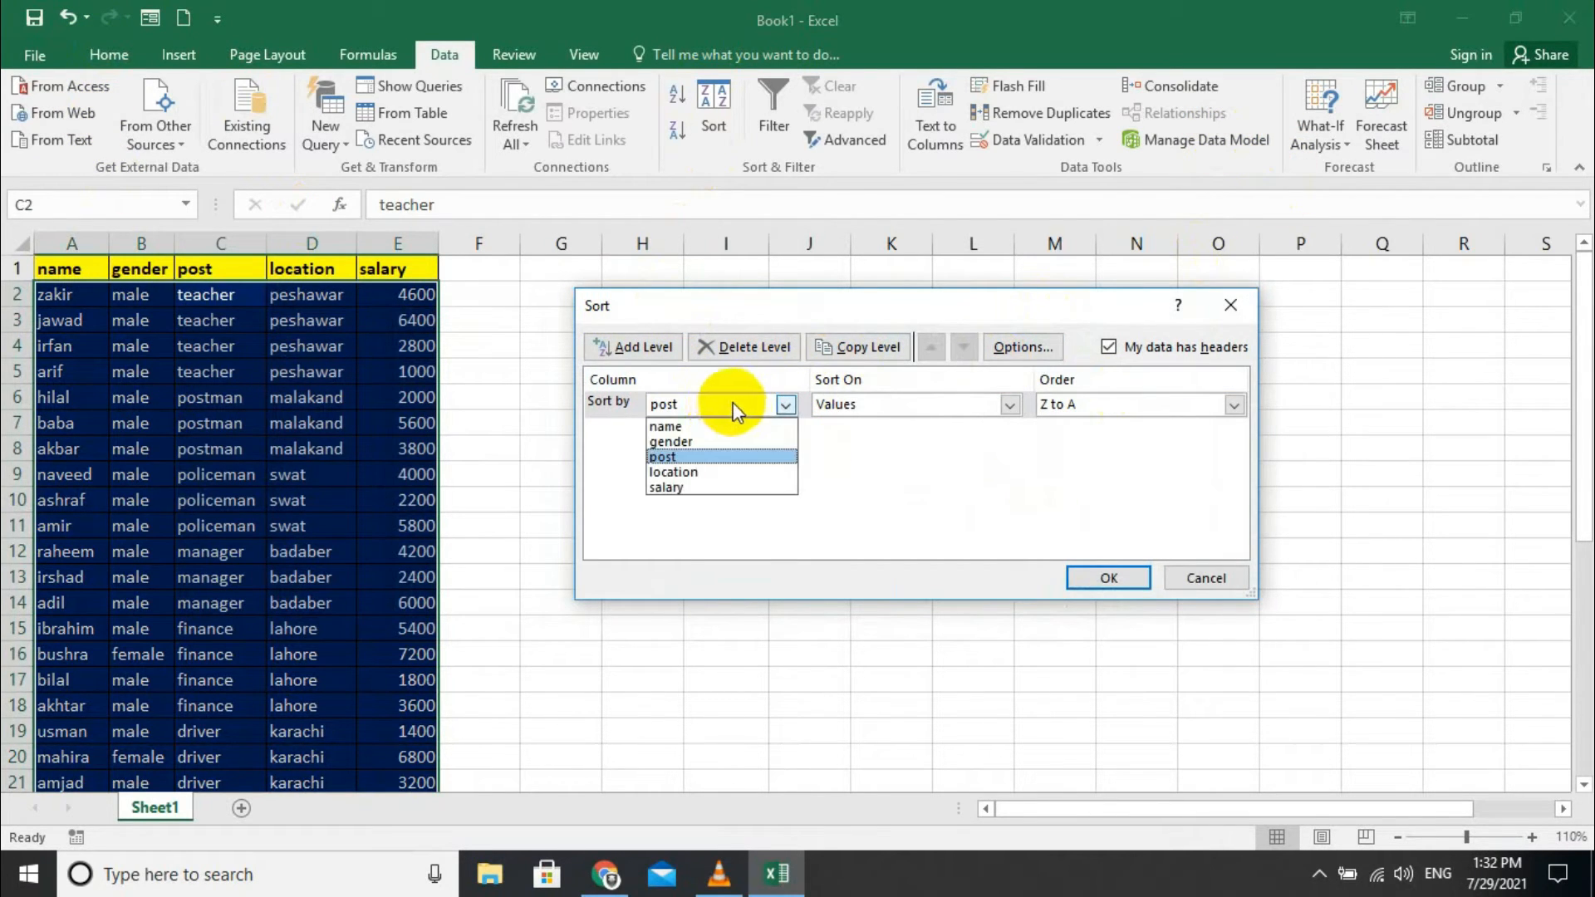
pyautogui.click(864, 407)
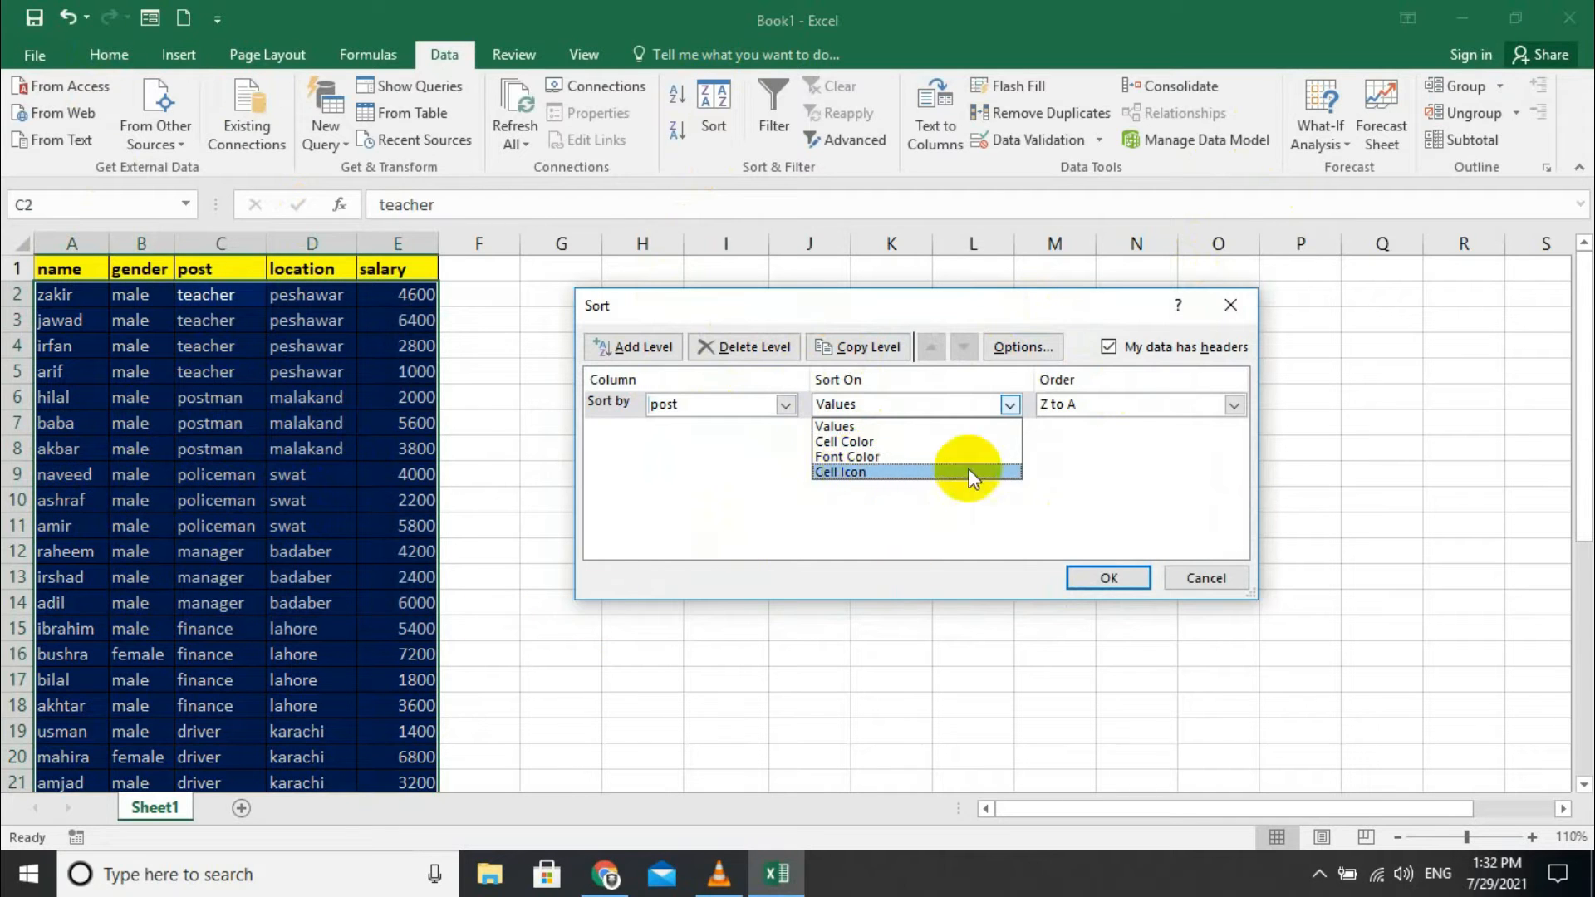
pyautogui.click(1083, 405)
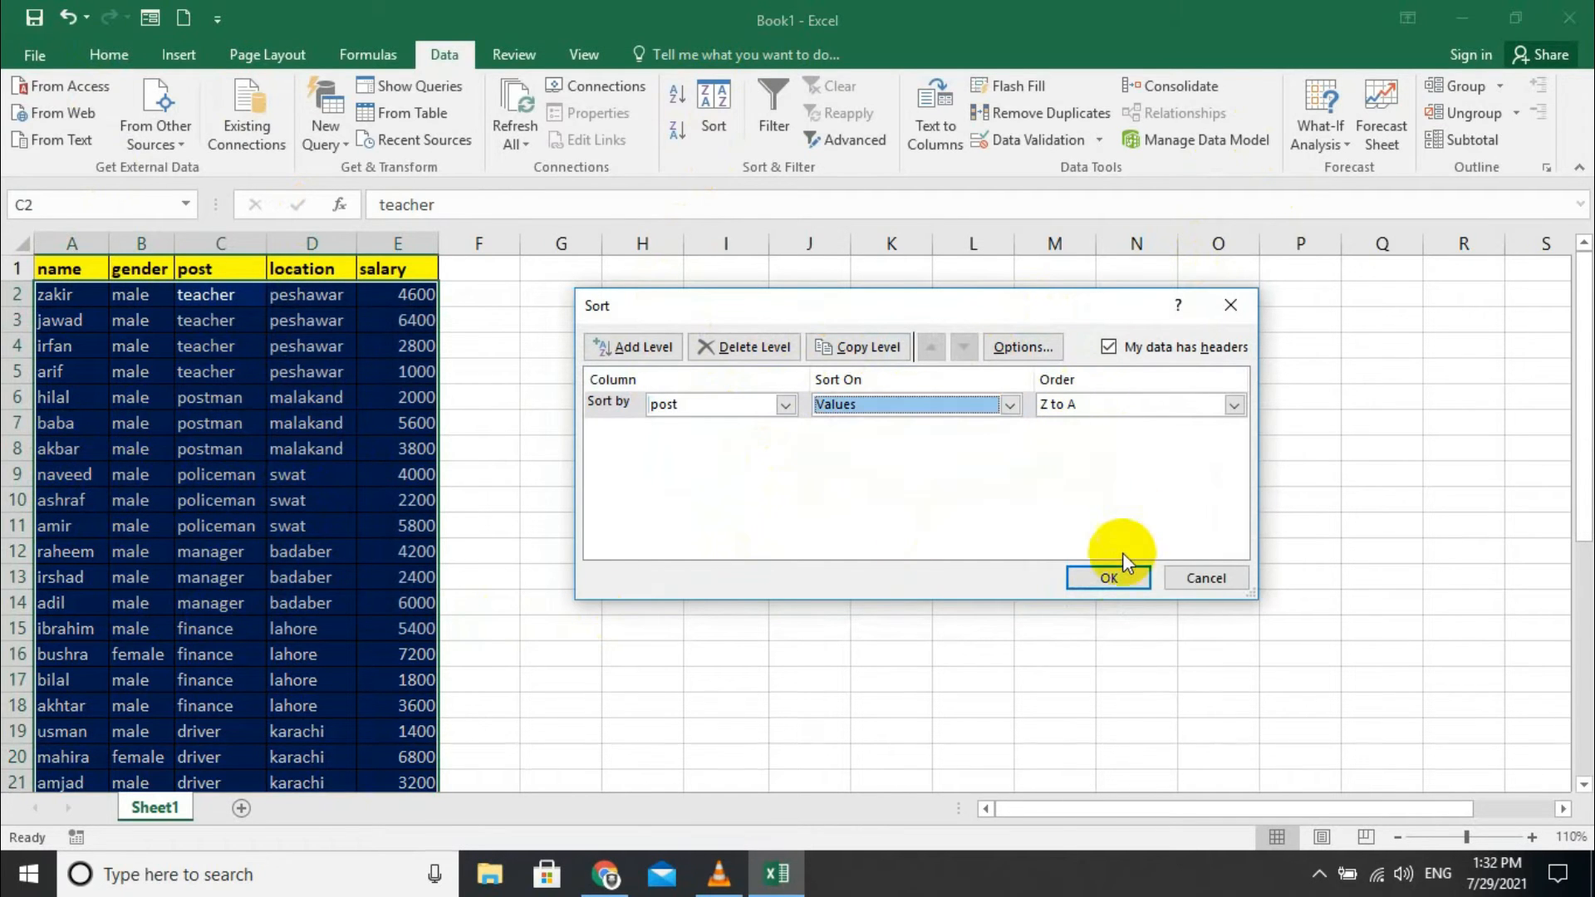
pyautogui.click(1114, 577)
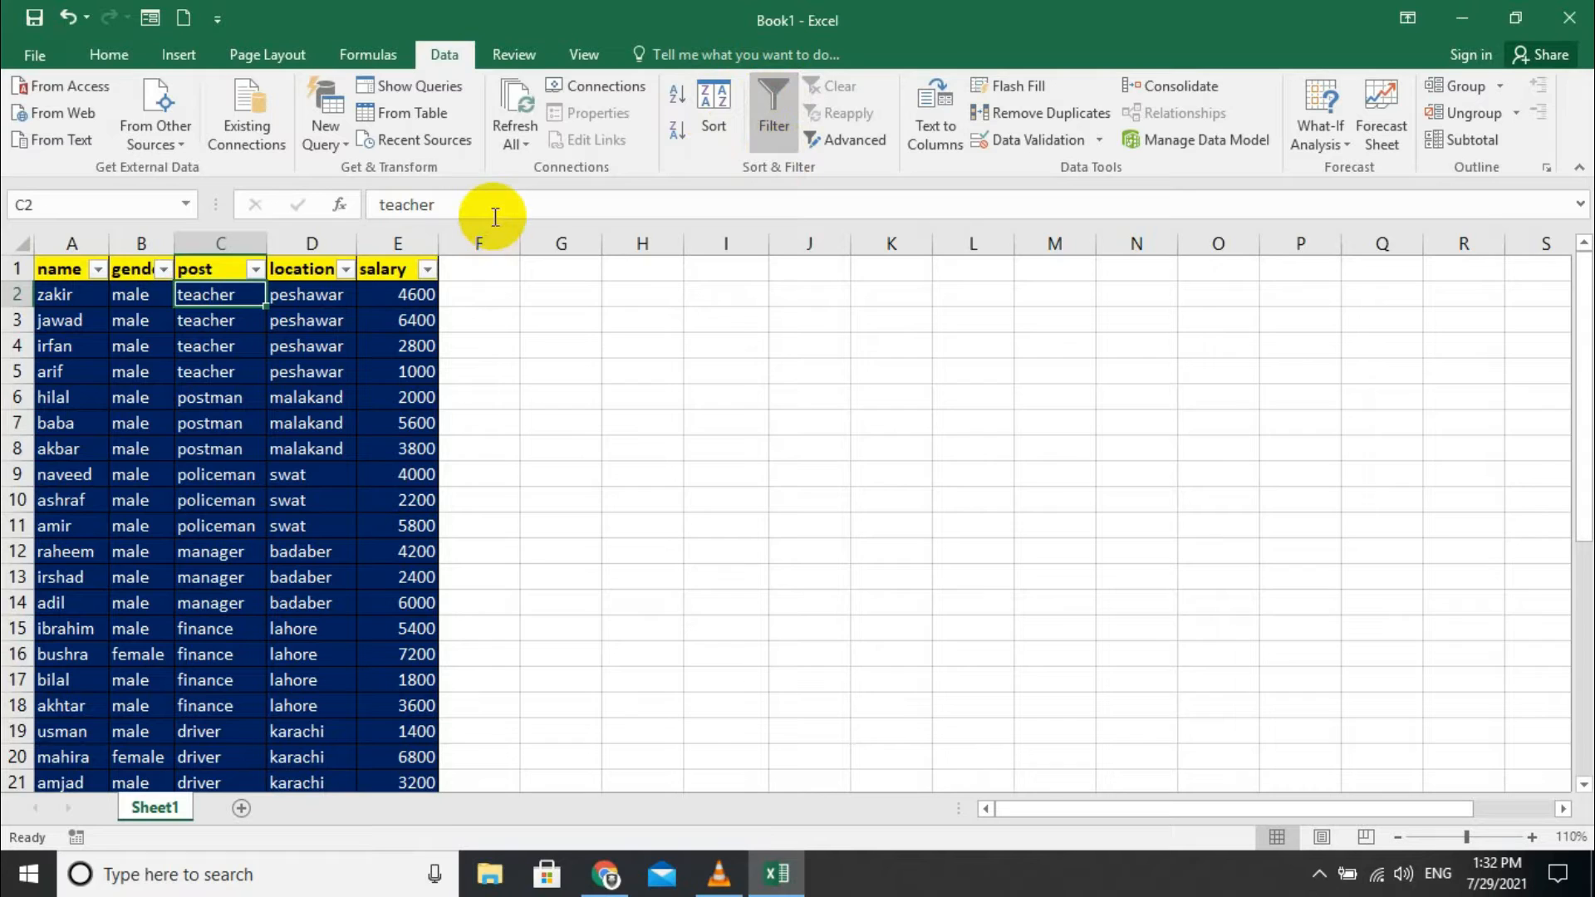
# - Filter the gender column to female only, then clear the filter
pyautogui.click(164, 269)
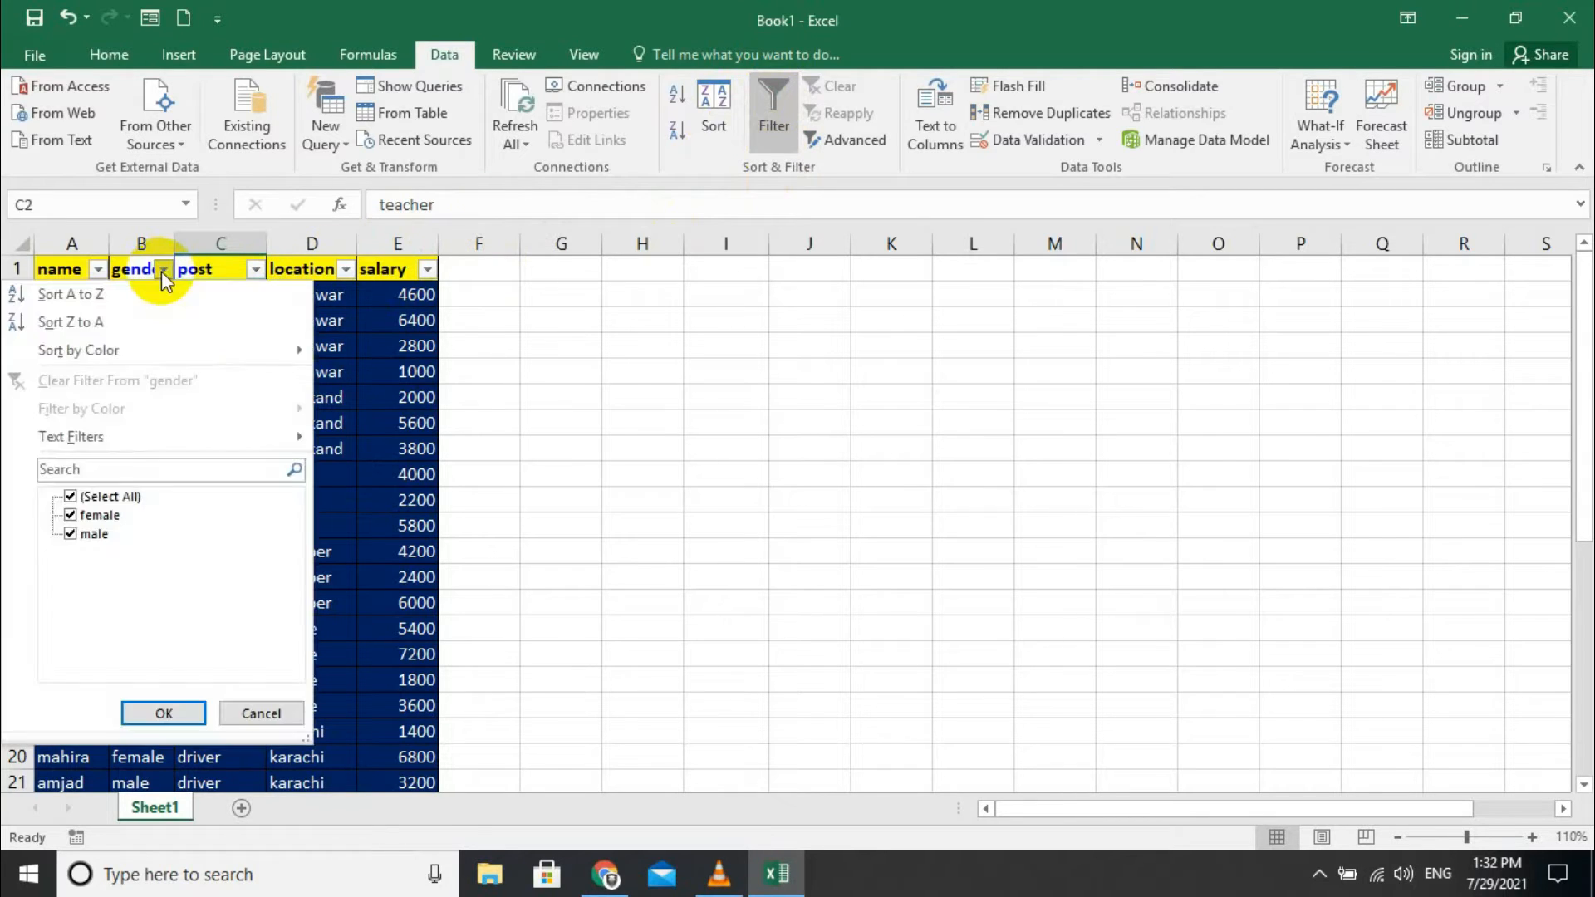
pyautogui.click(71, 516)
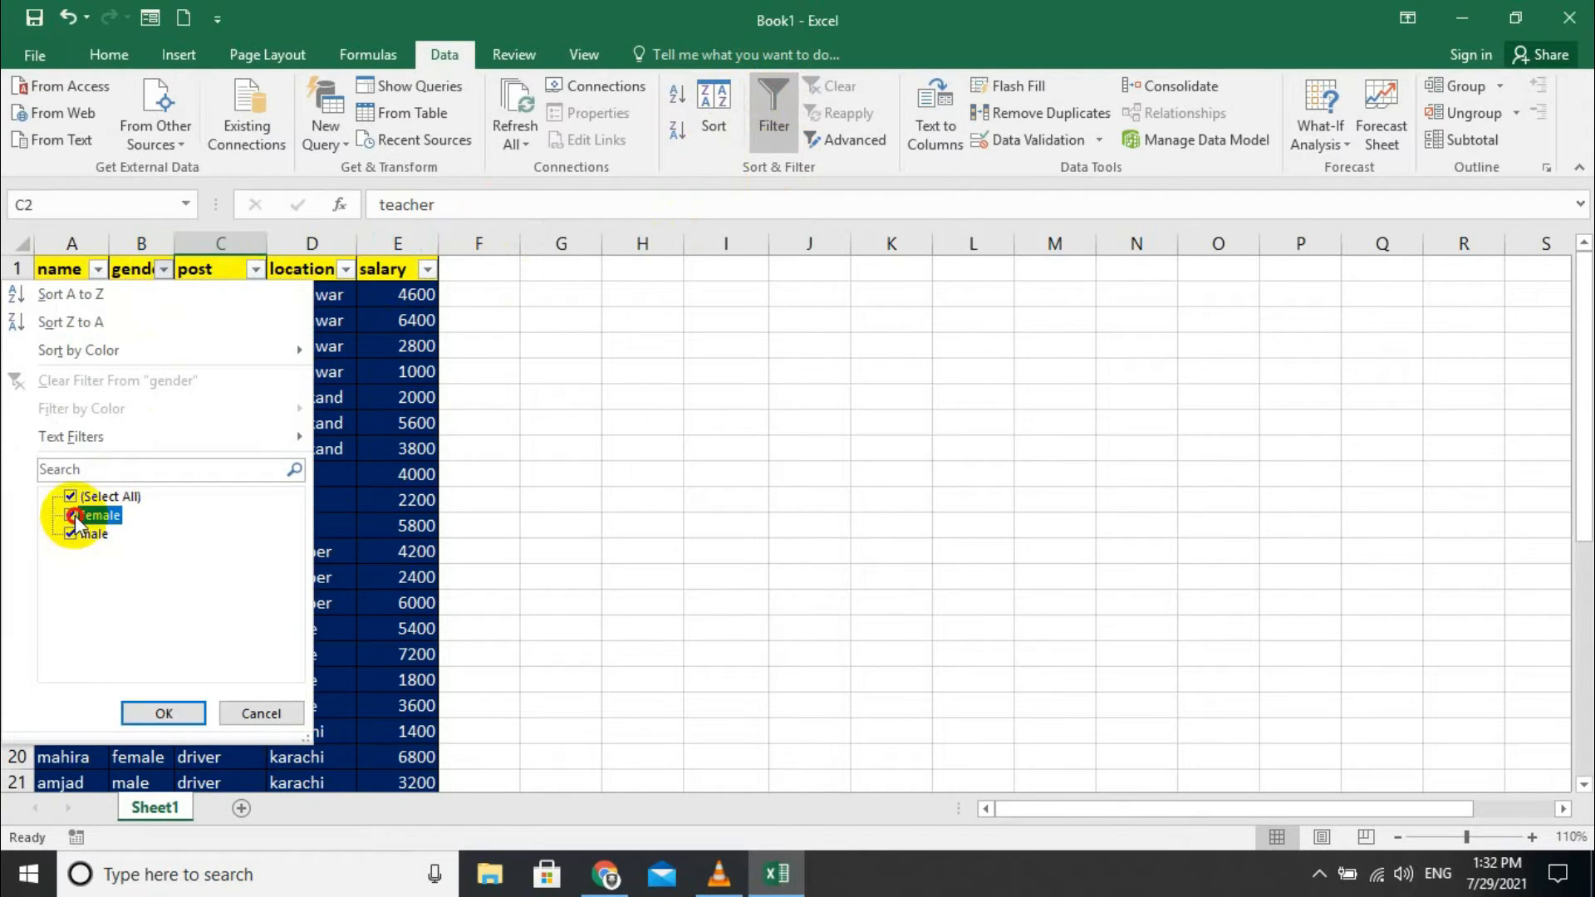
pyautogui.click(74, 534)
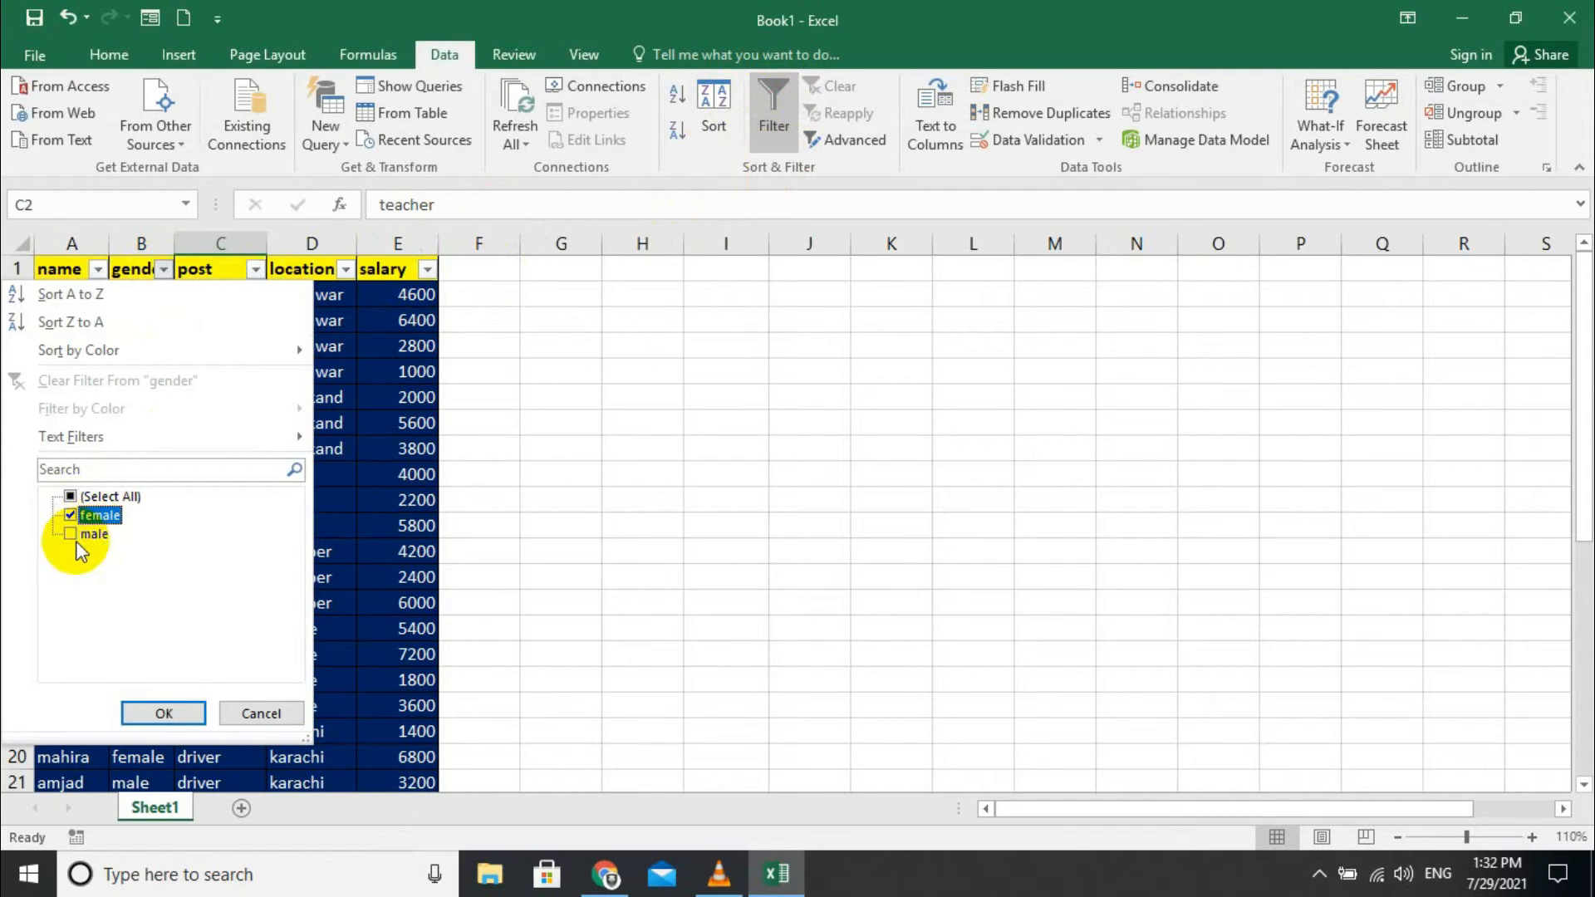
pyautogui.click(182, 719)
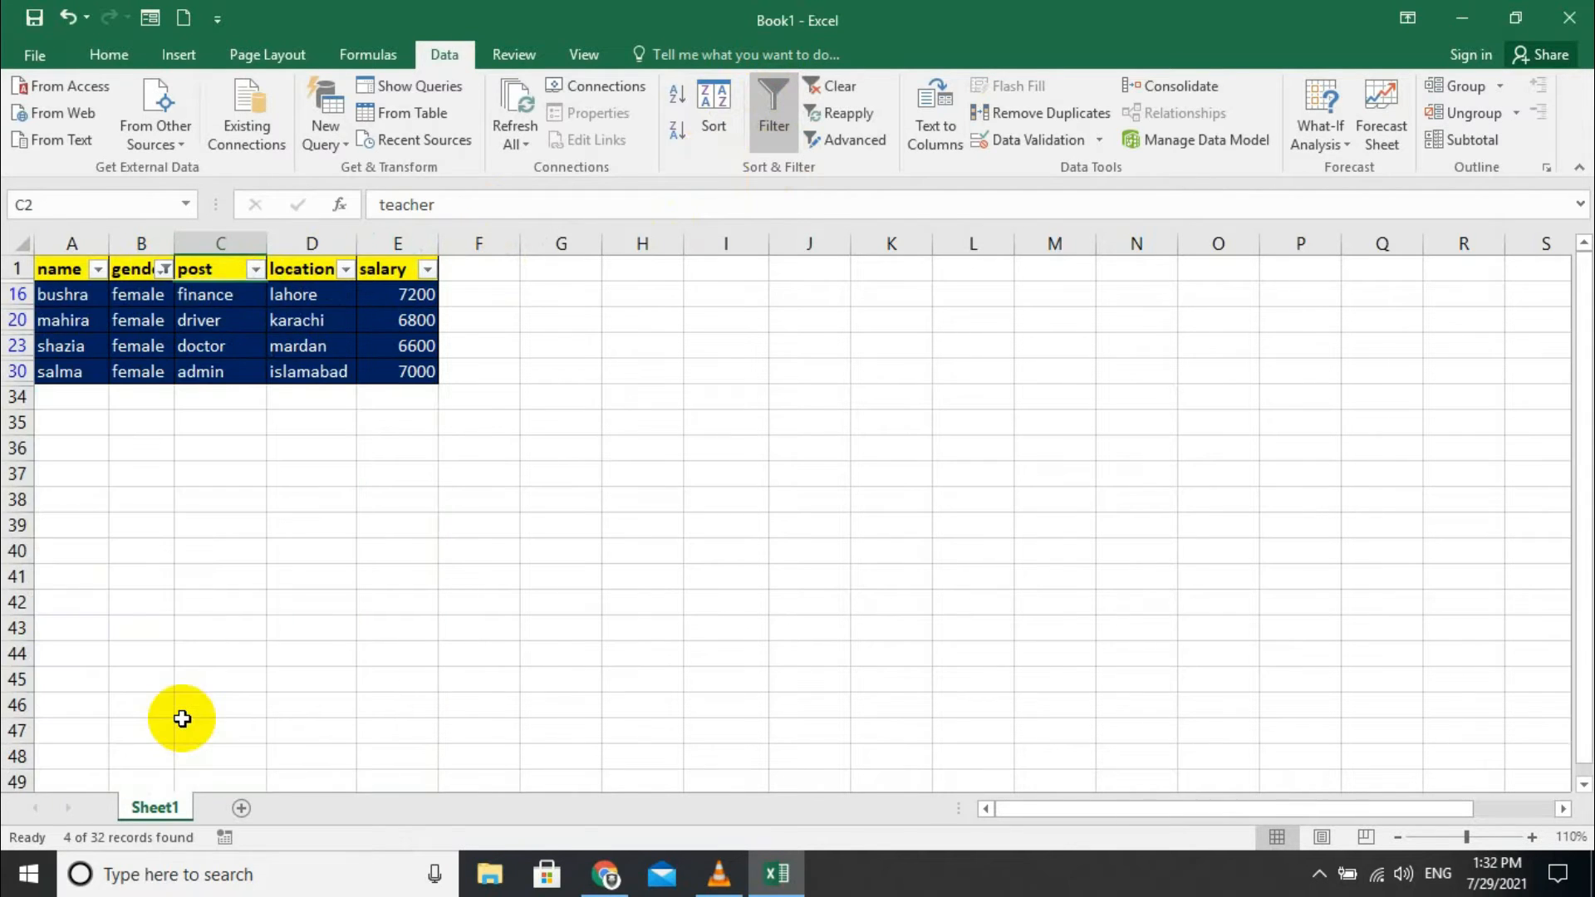
pyautogui.click(820, 90)
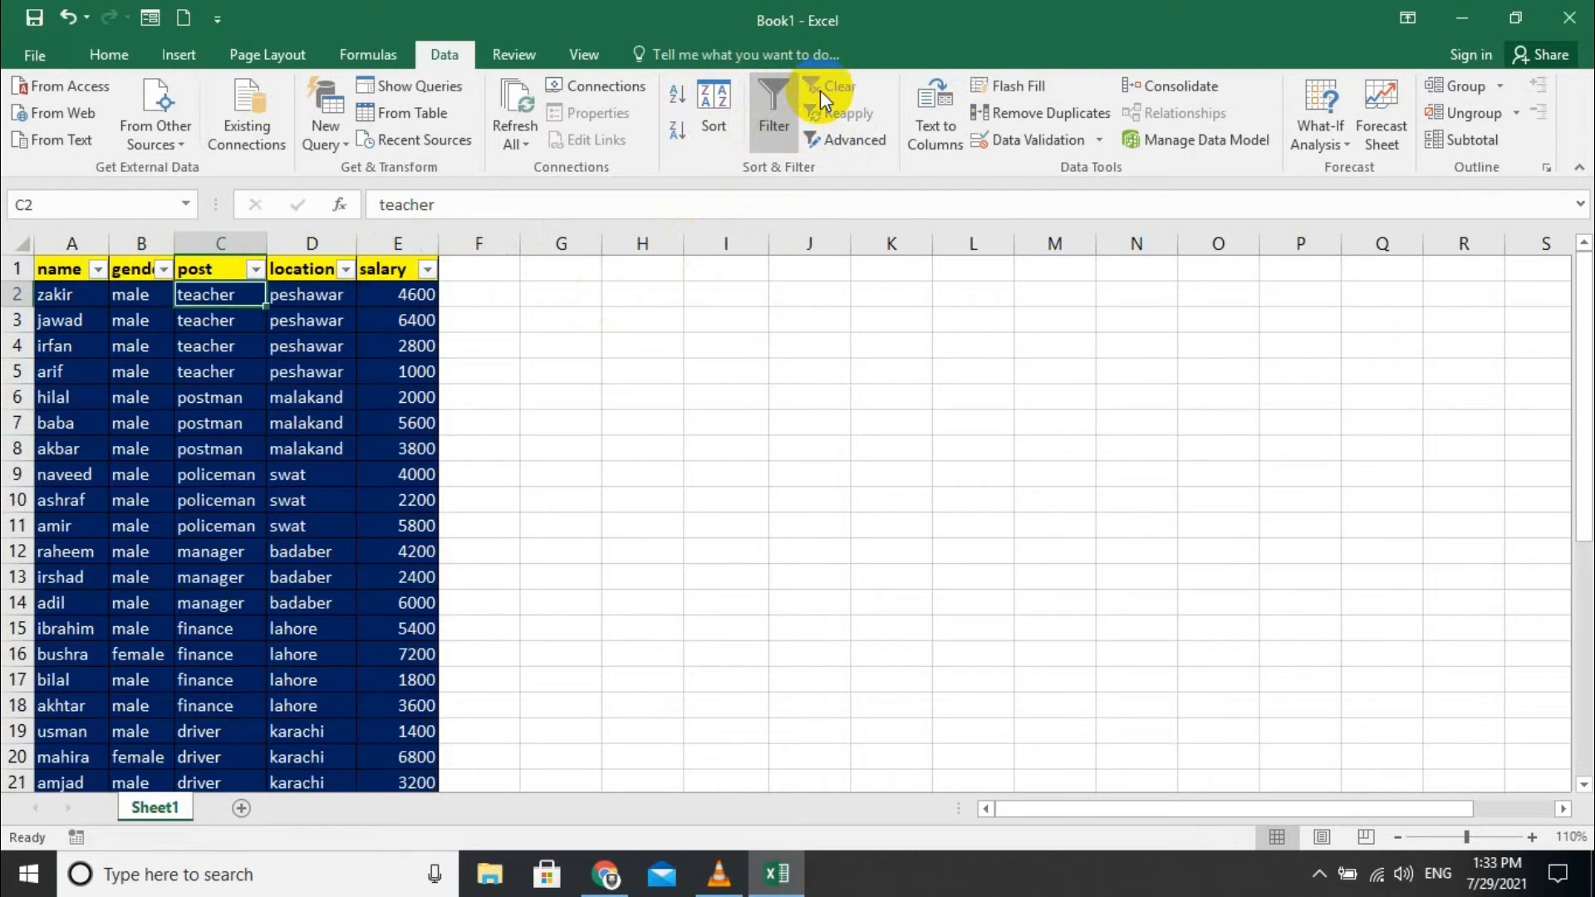
# - Toggle filtering off and on, refilter to the 4 female employees, clear it, and open Advanced Filter
pyautogui.click(769, 116)
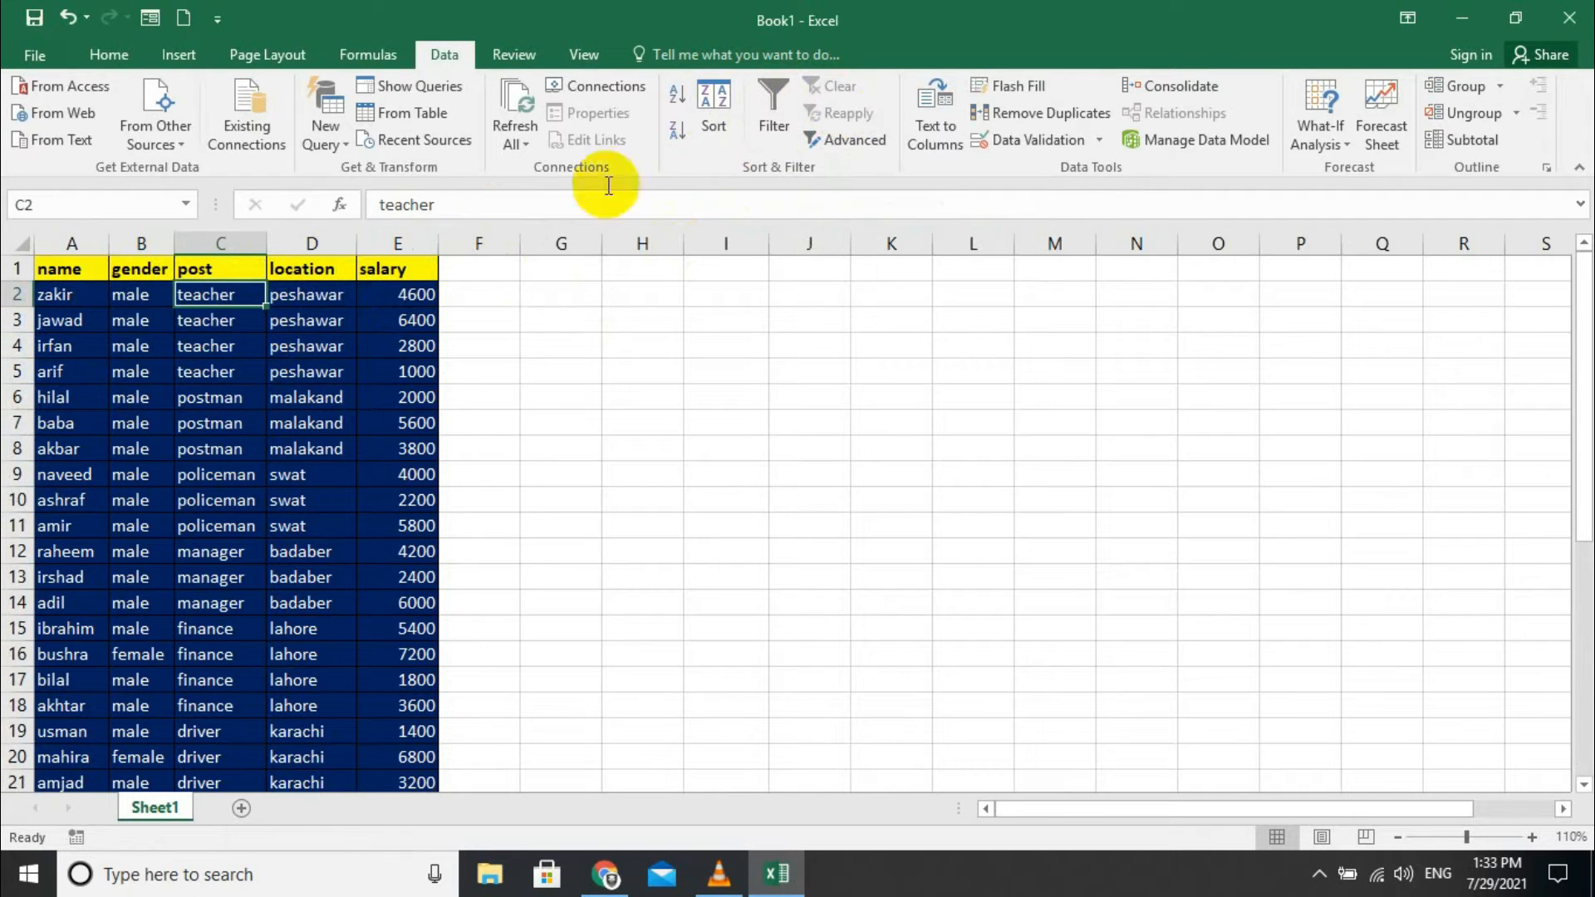
pyautogui.click(212, 276)
pyautogui.click(770, 106)
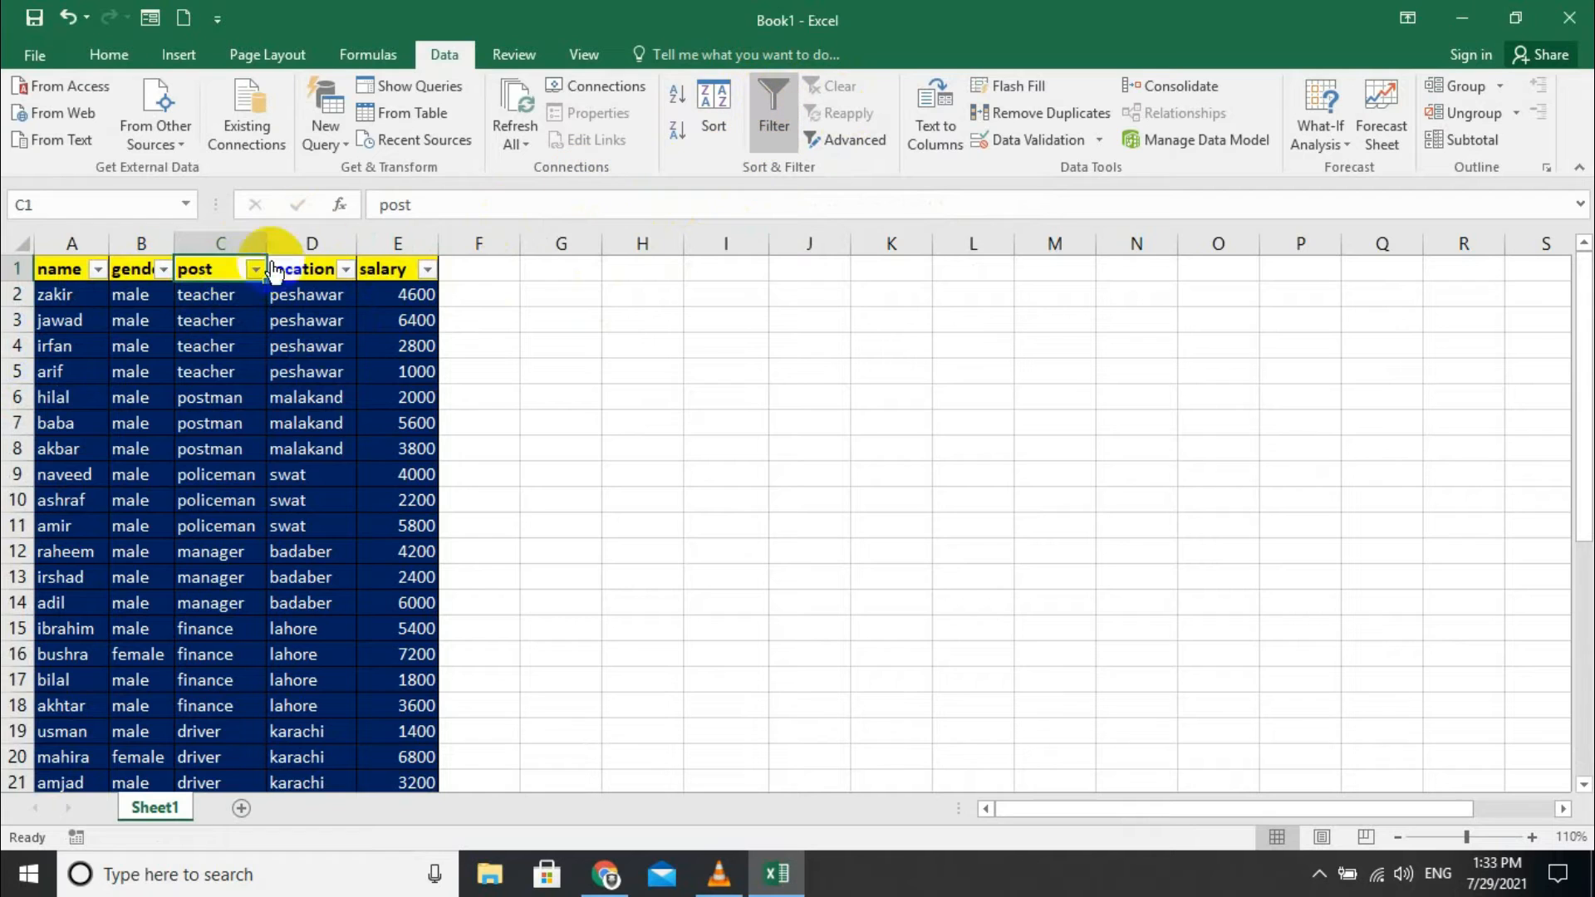
pyautogui.click(255, 274)
pyautogui.click(168, 271)
pyautogui.click(165, 270)
pyautogui.click(96, 533)
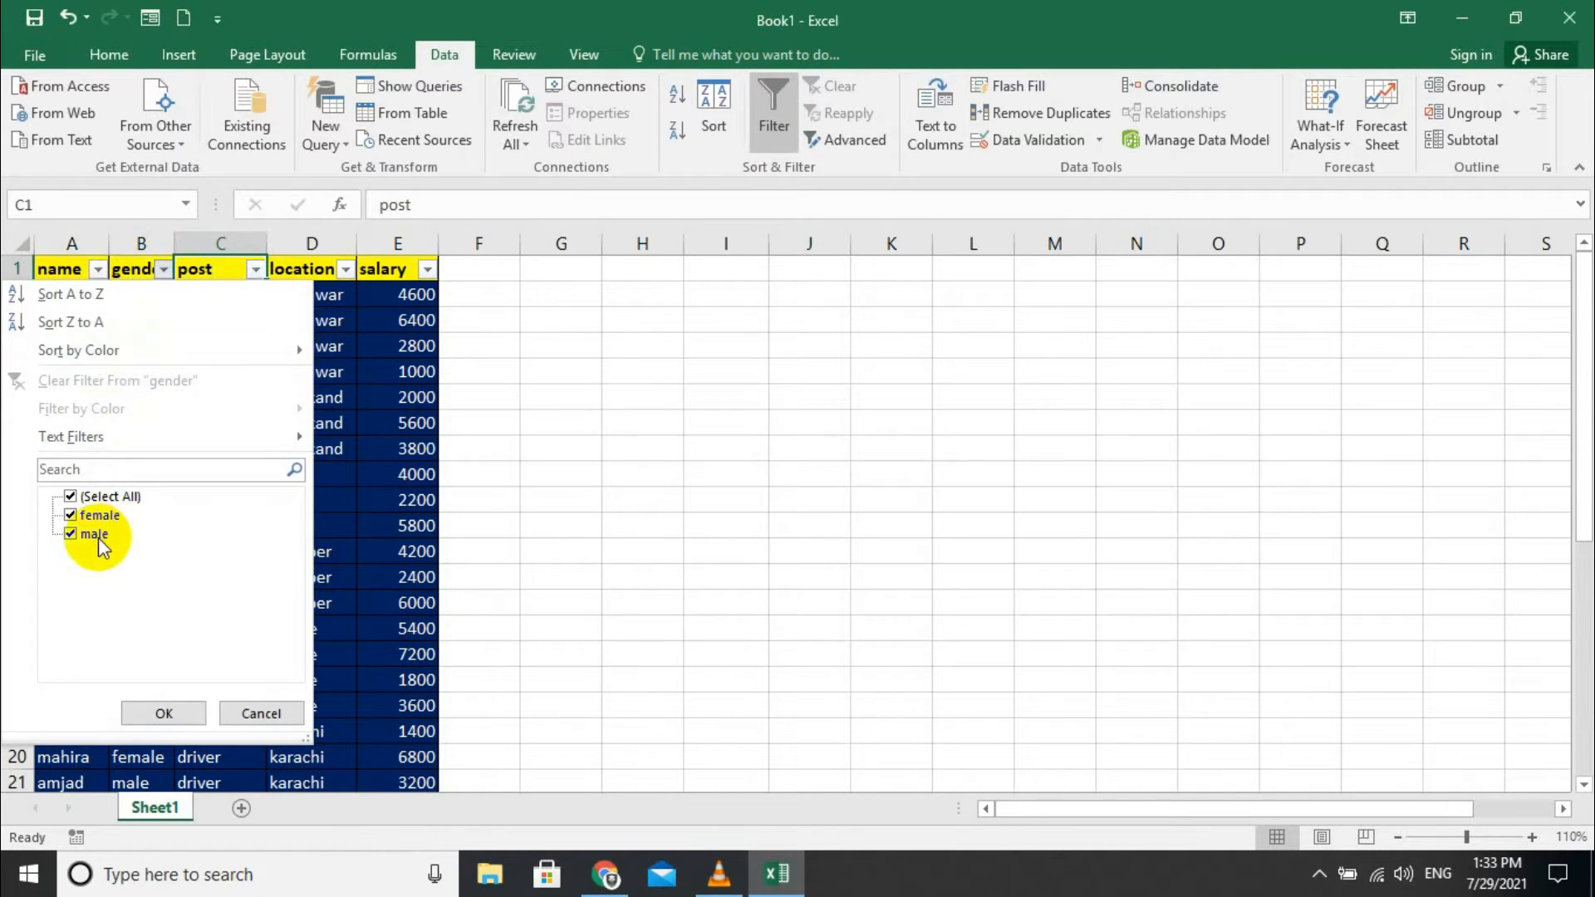
pyautogui.click(133, 712)
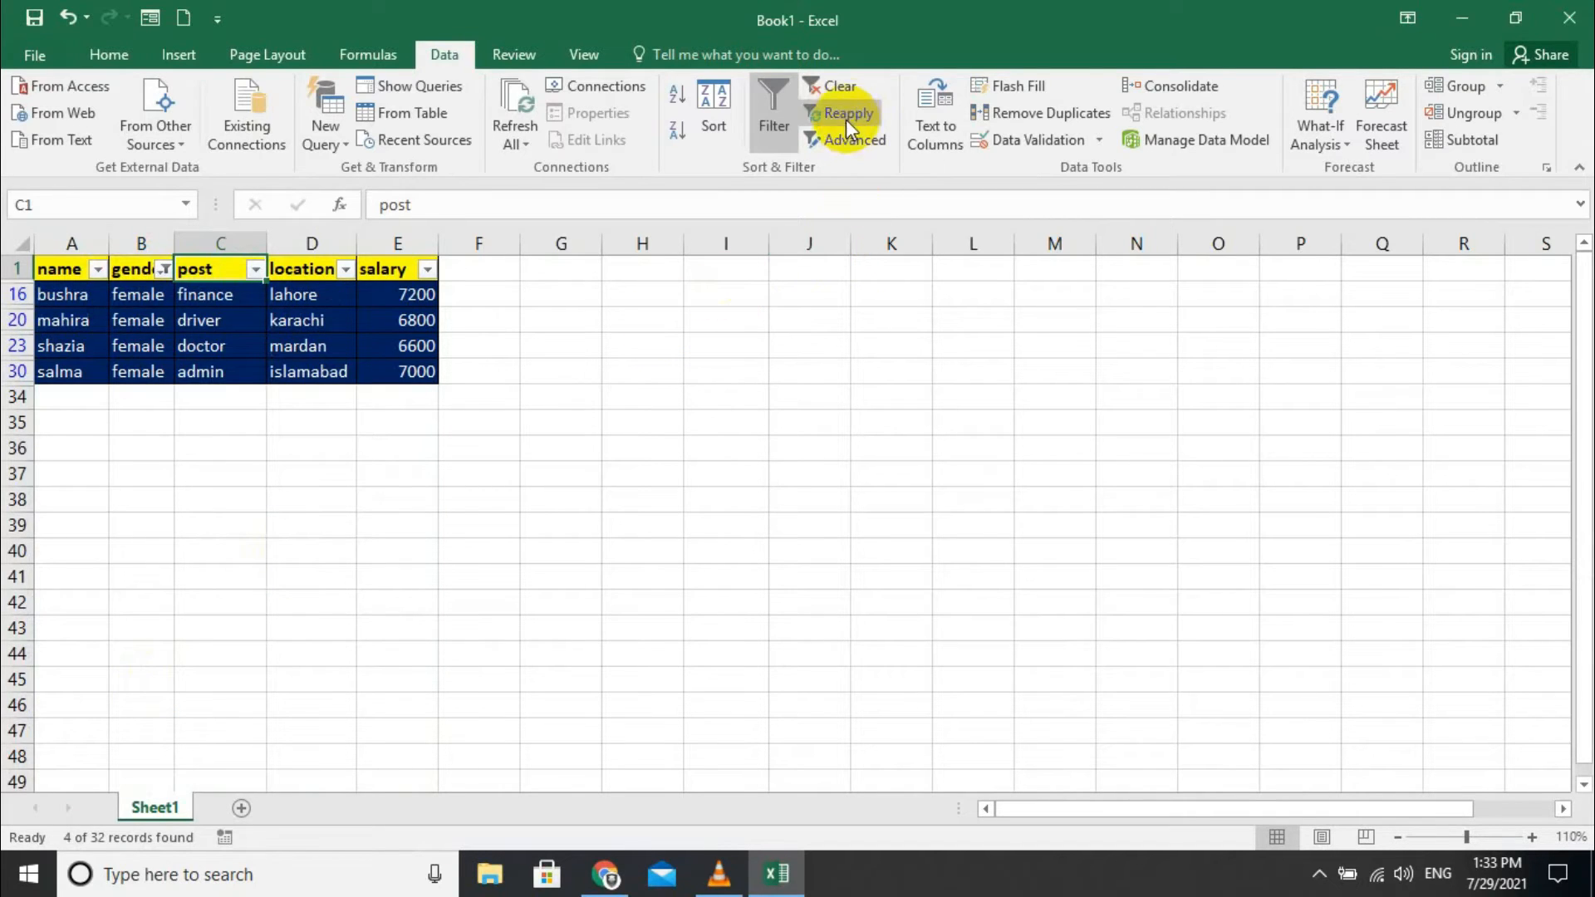
pyautogui.click(813, 88)
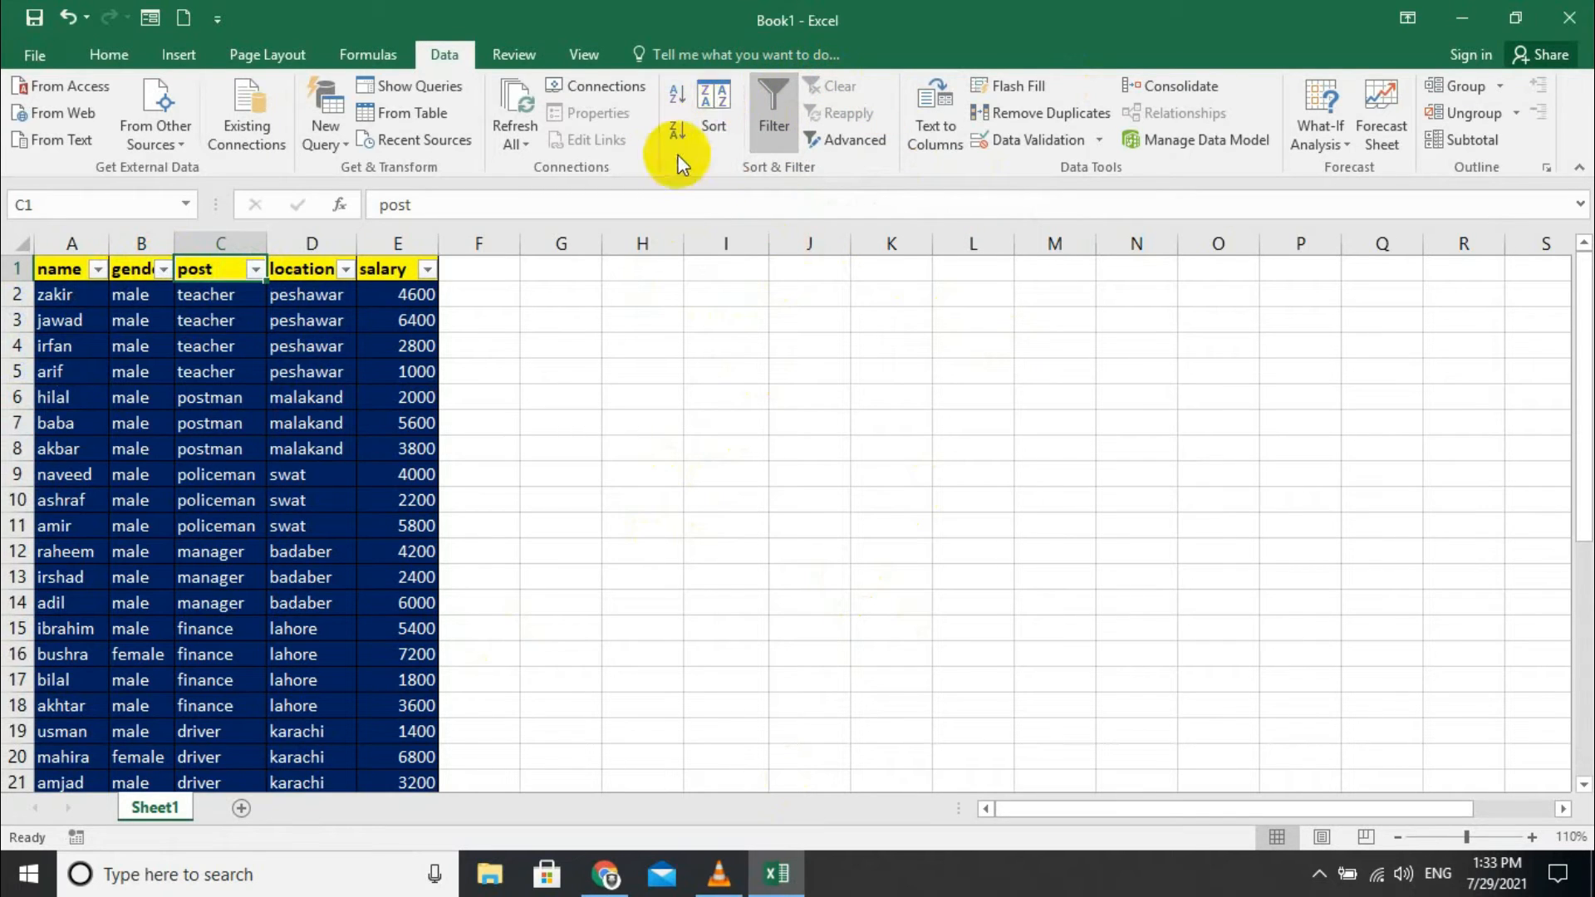
pyautogui.click(819, 143)
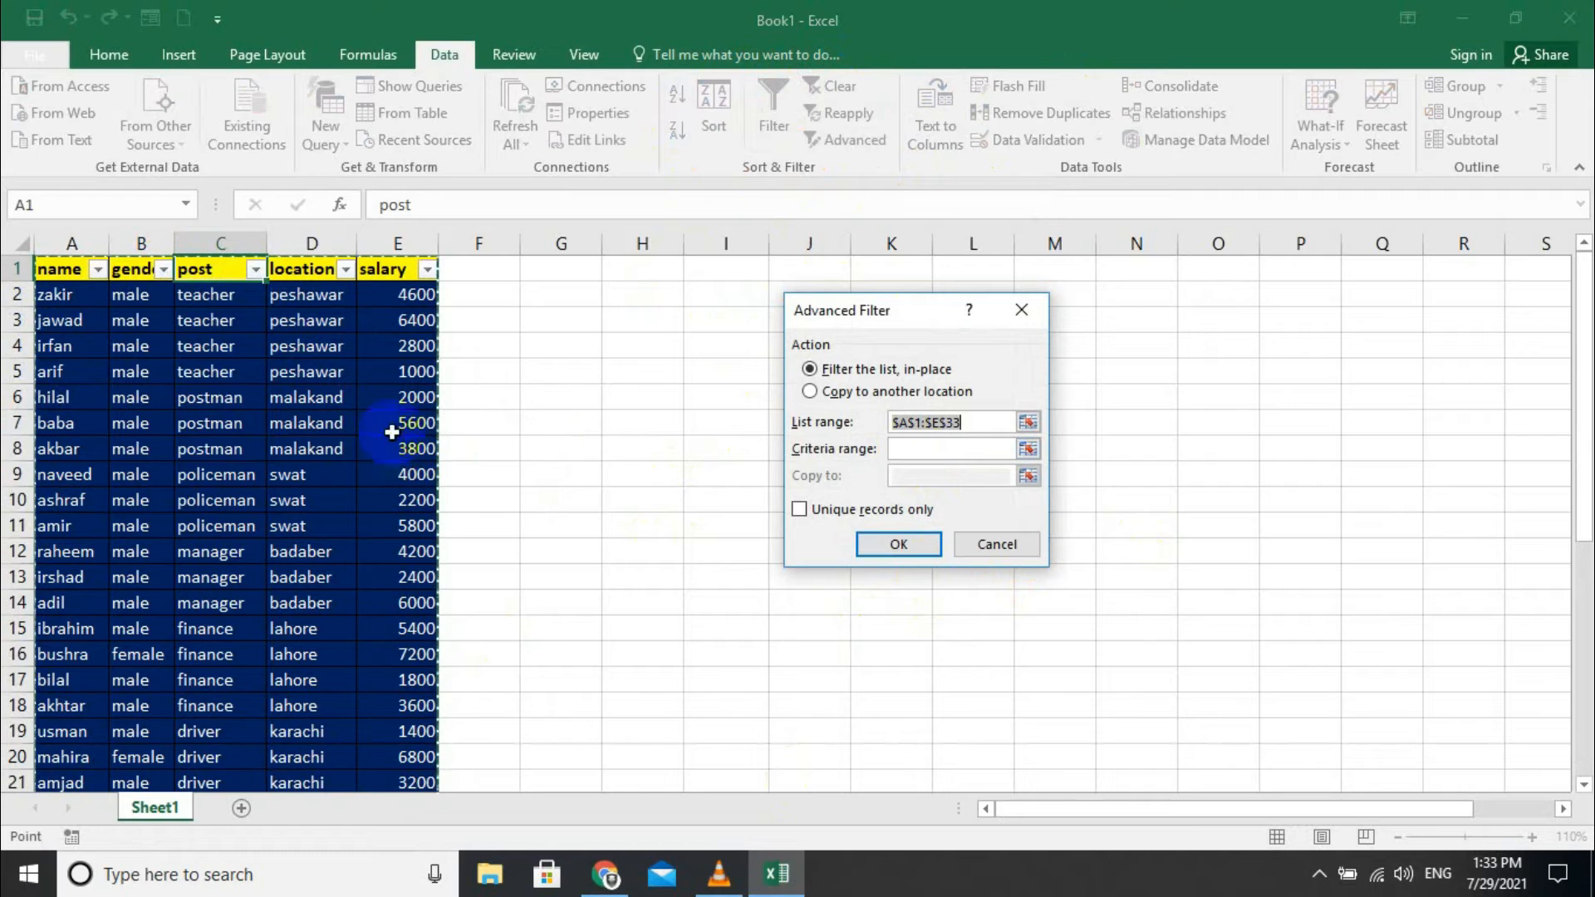
# - Cancel the Advanced Filter dialog and select the header row A1:E1
pyautogui.click(997, 544)
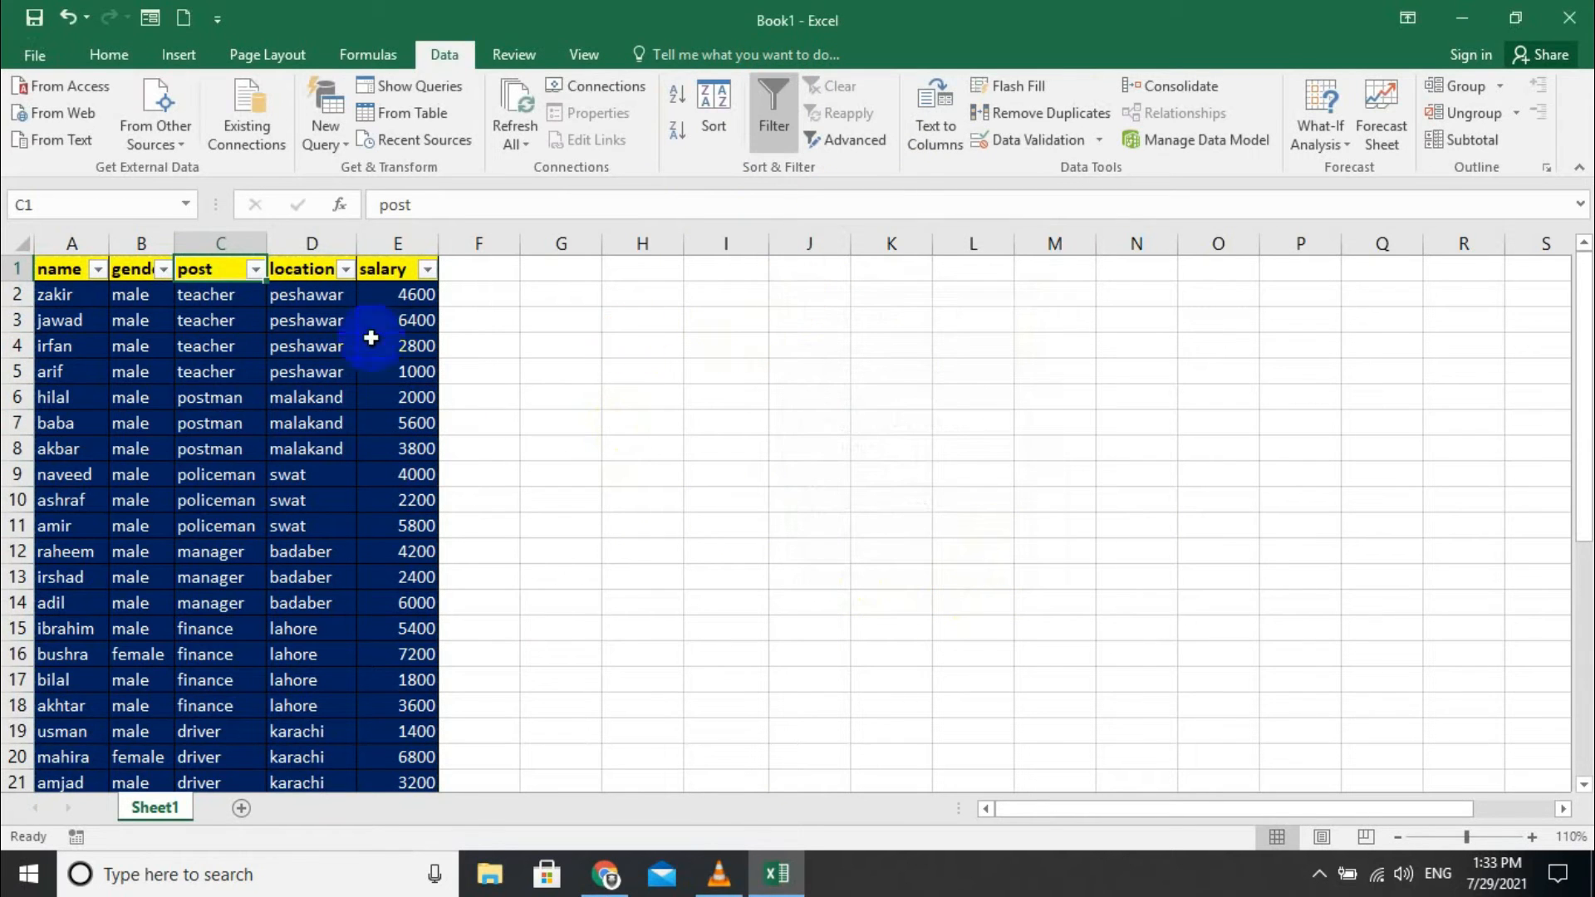
pyautogui.click(563, 321)
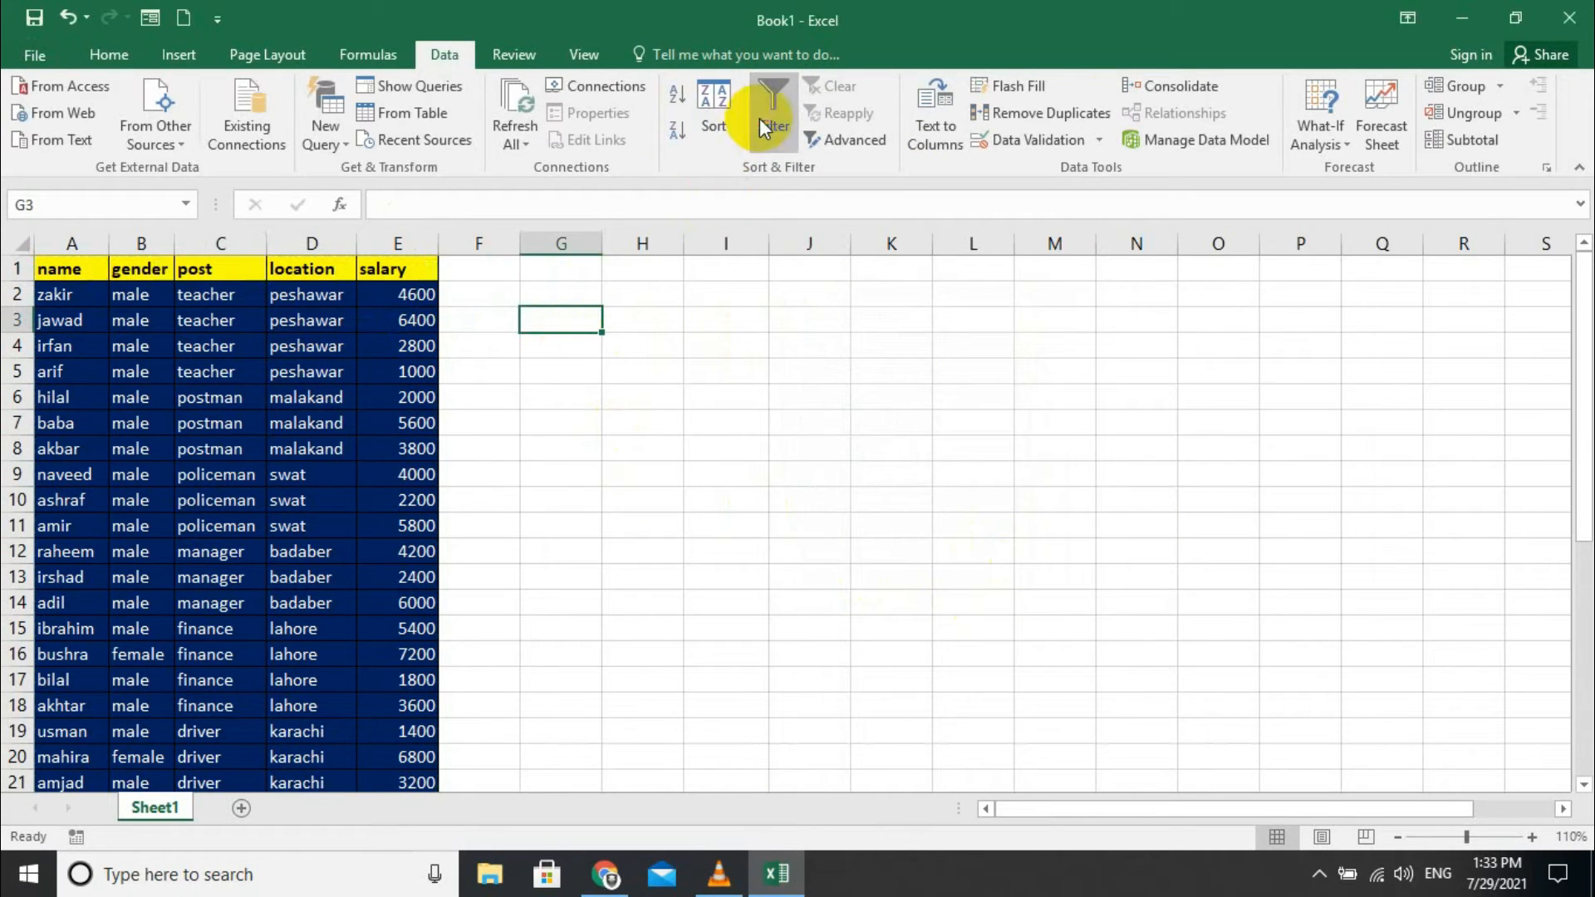
pyautogui.moveTo(56, 274); pyautogui.dragTo(338, 262)
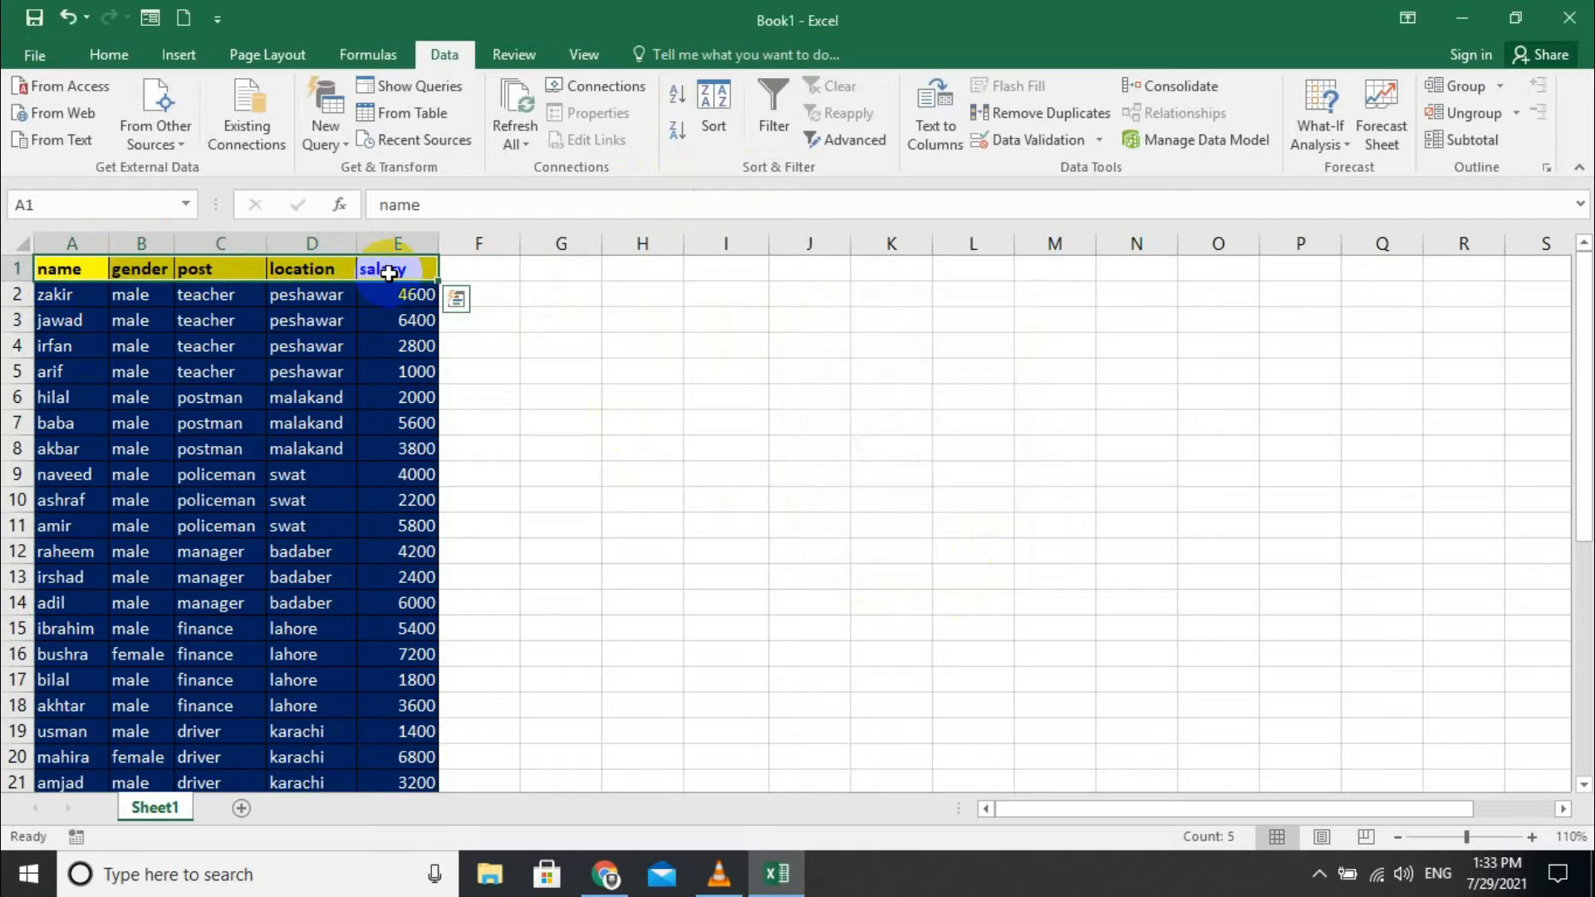
# - Paste the headers into K1:O1 and K3:O3, then select the criteria area K1:O2
pyautogui.click(873, 289)
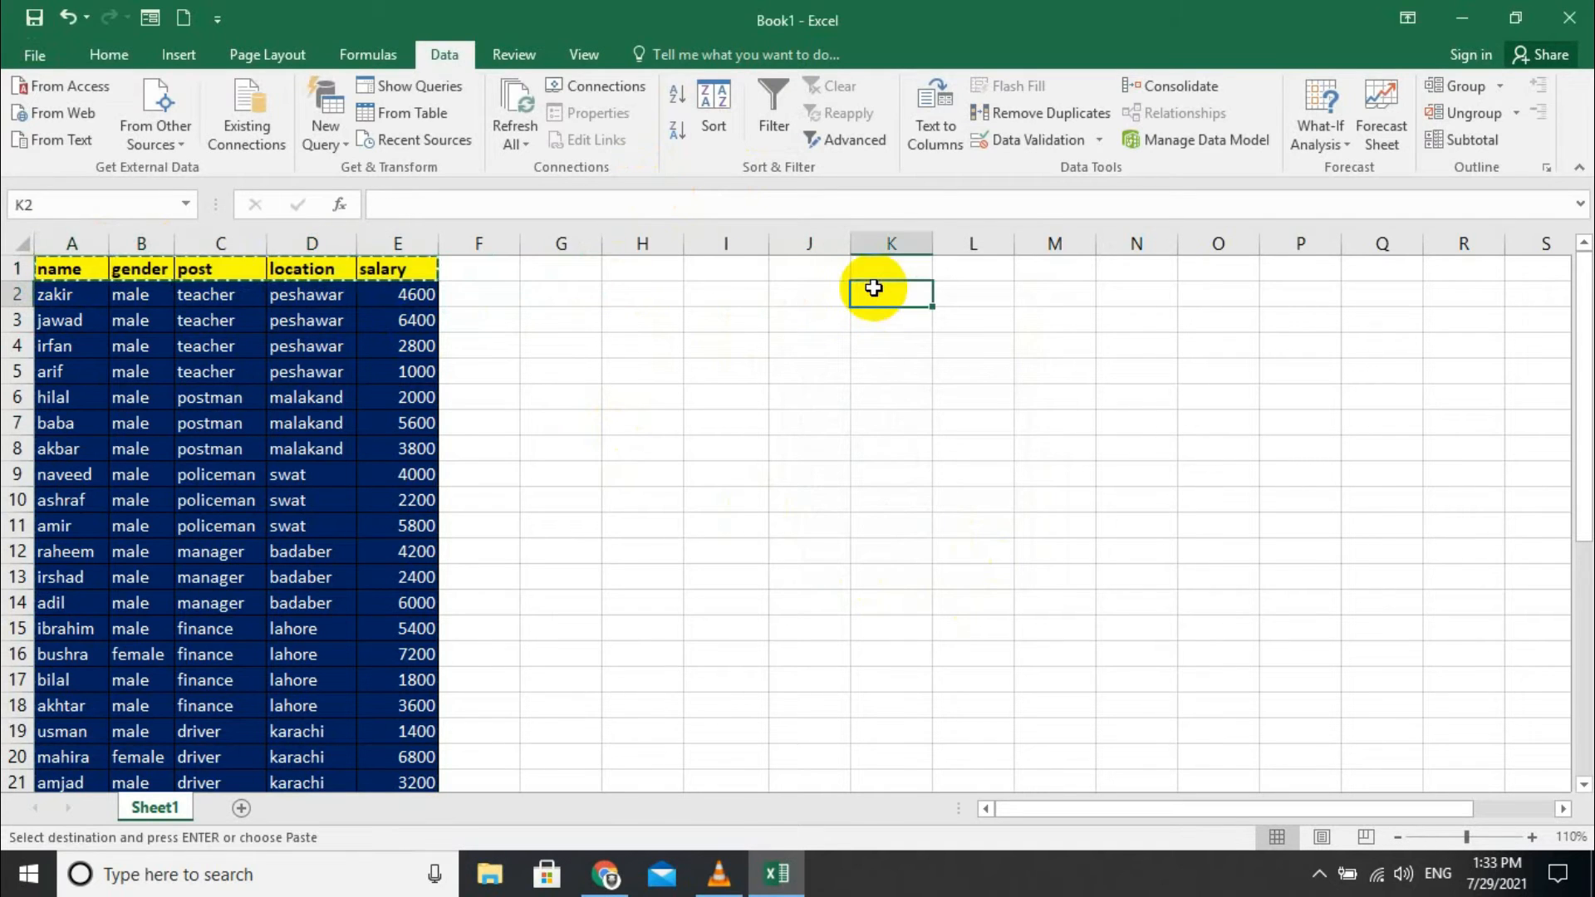
pyautogui.hotkey('ctrl', 'v')
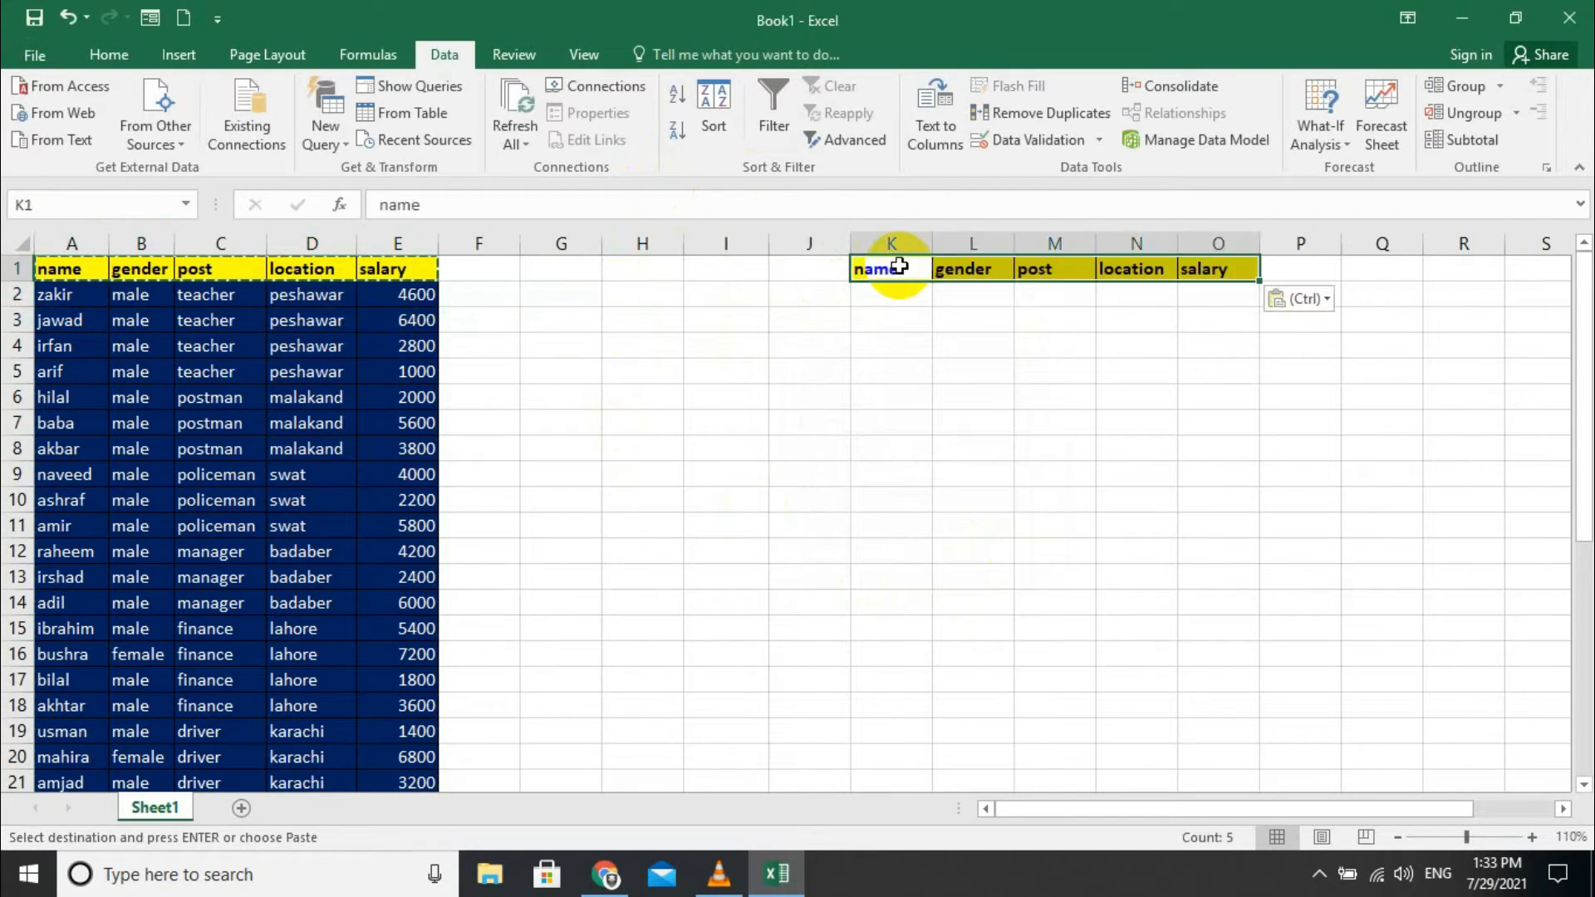
pyautogui.click(865, 319)
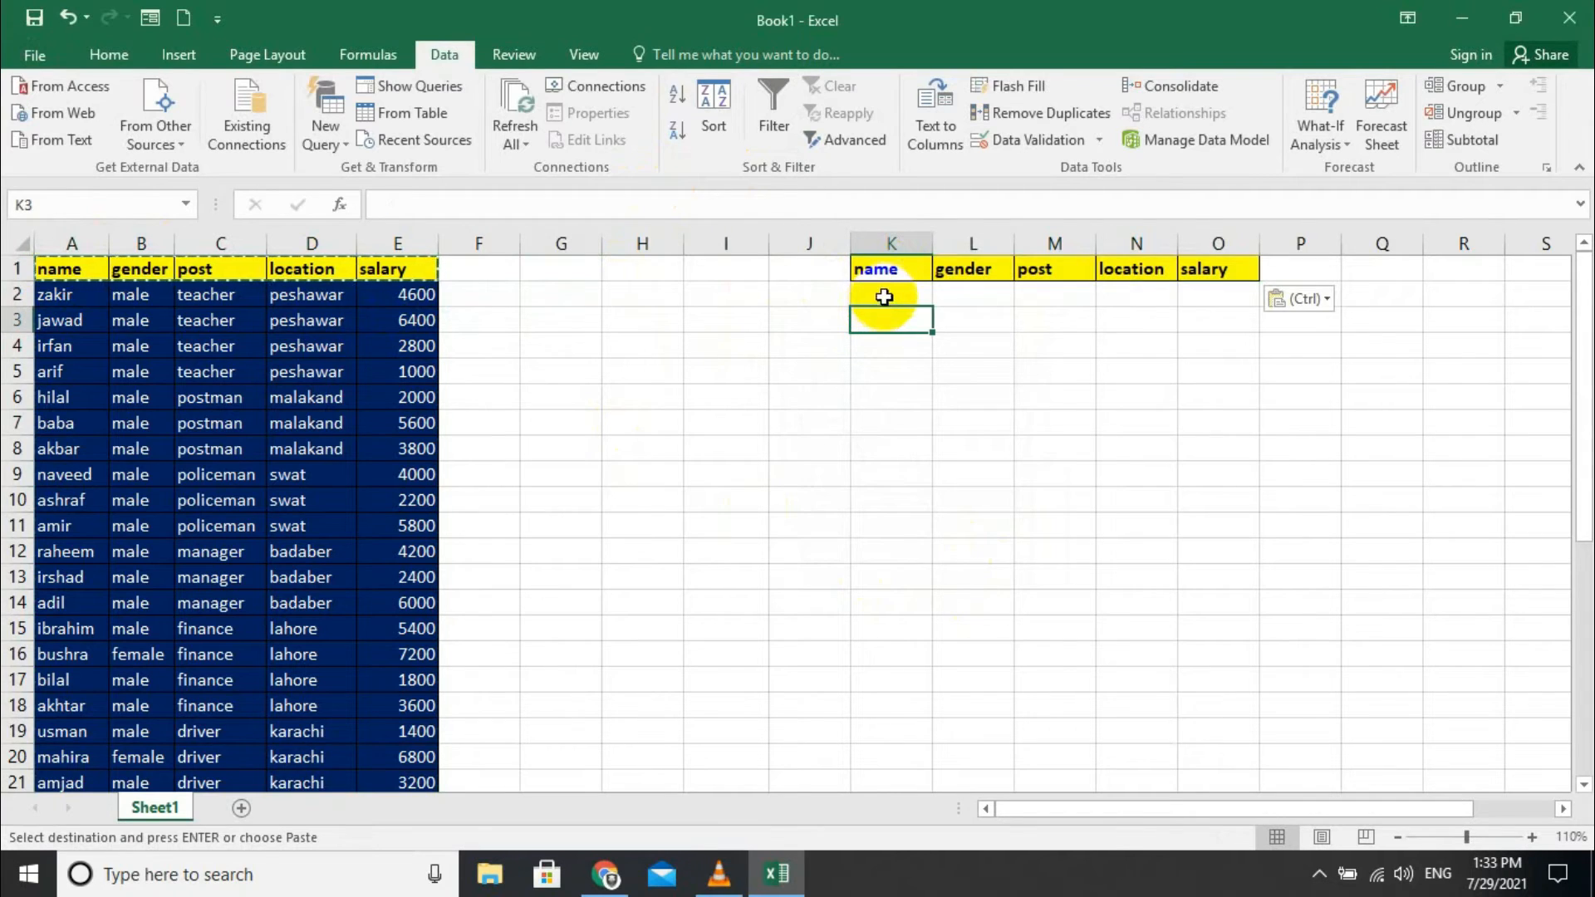
pyautogui.hotkey('ctrl', 'v')
pyautogui.moveTo(903, 293); pyautogui.dragTo(1212, 293)
pyautogui.moveTo(882, 270); pyautogui.dragTo(1178, 297)
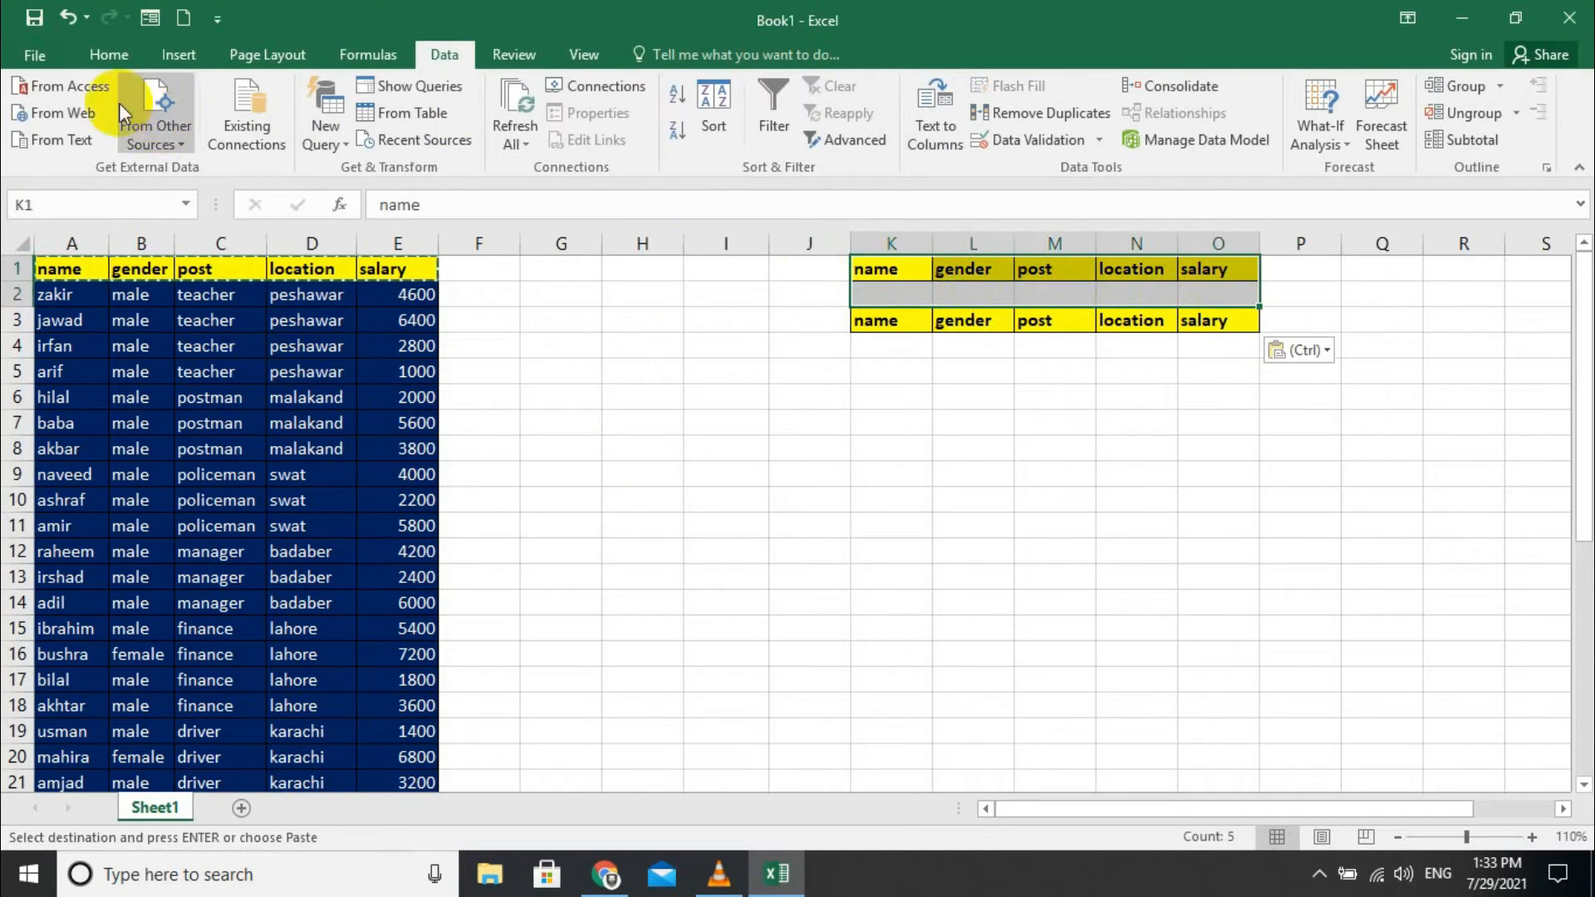
pyautogui.click(116, 58)
# - Border the criteria area K1:O2, then record macro 'advance' with Ctrl+S in this workbook
pyautogui.click(305, 140)
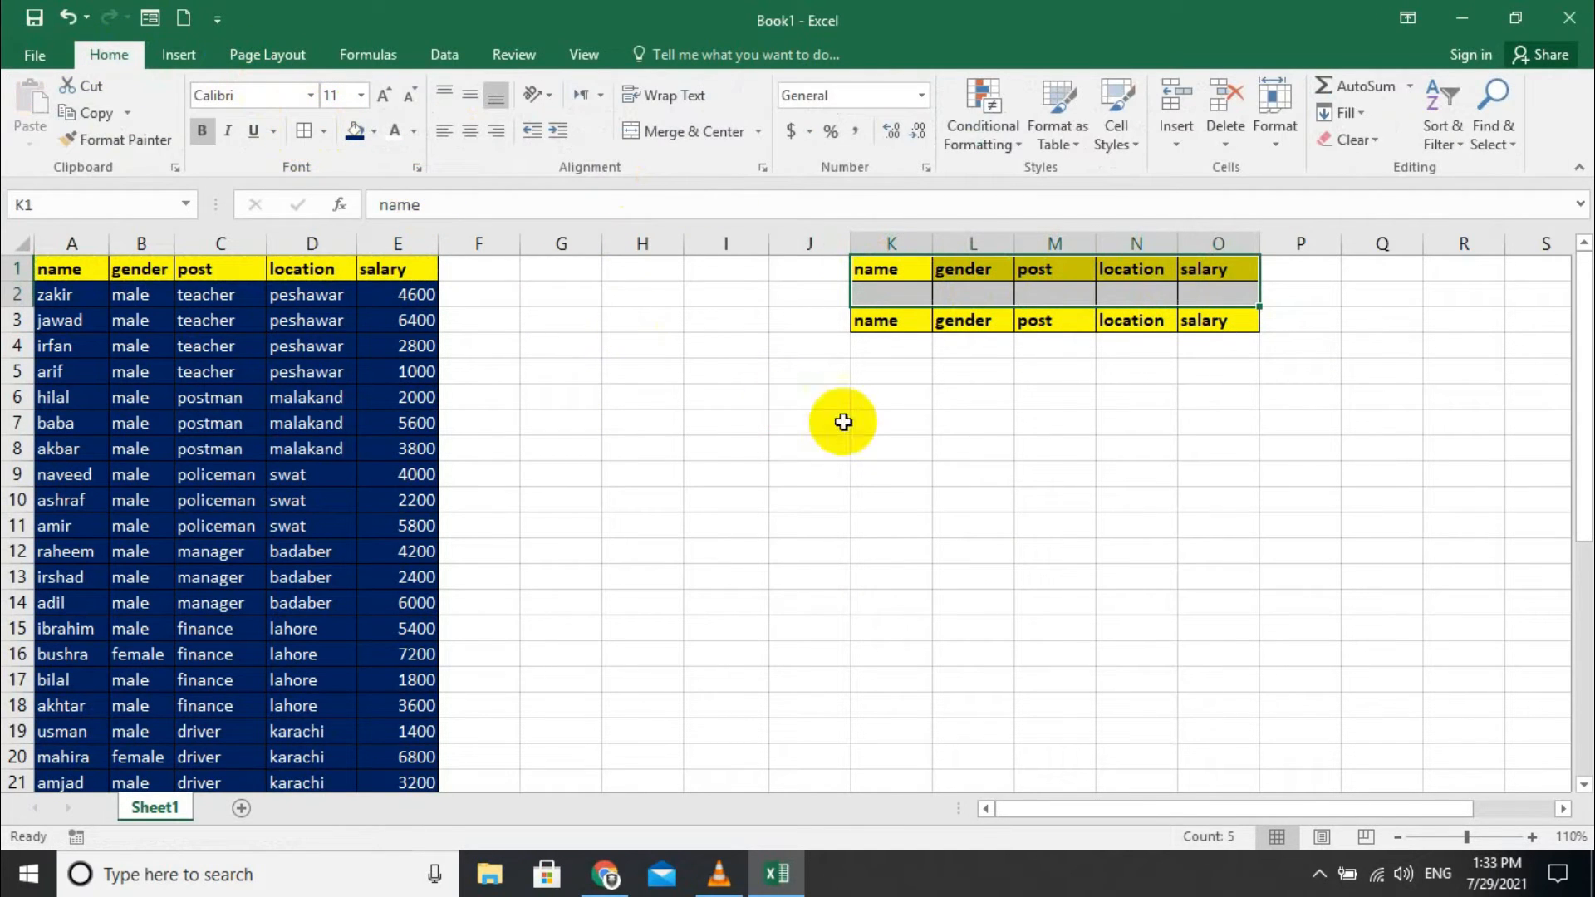
pyautogui.click(944, 396)
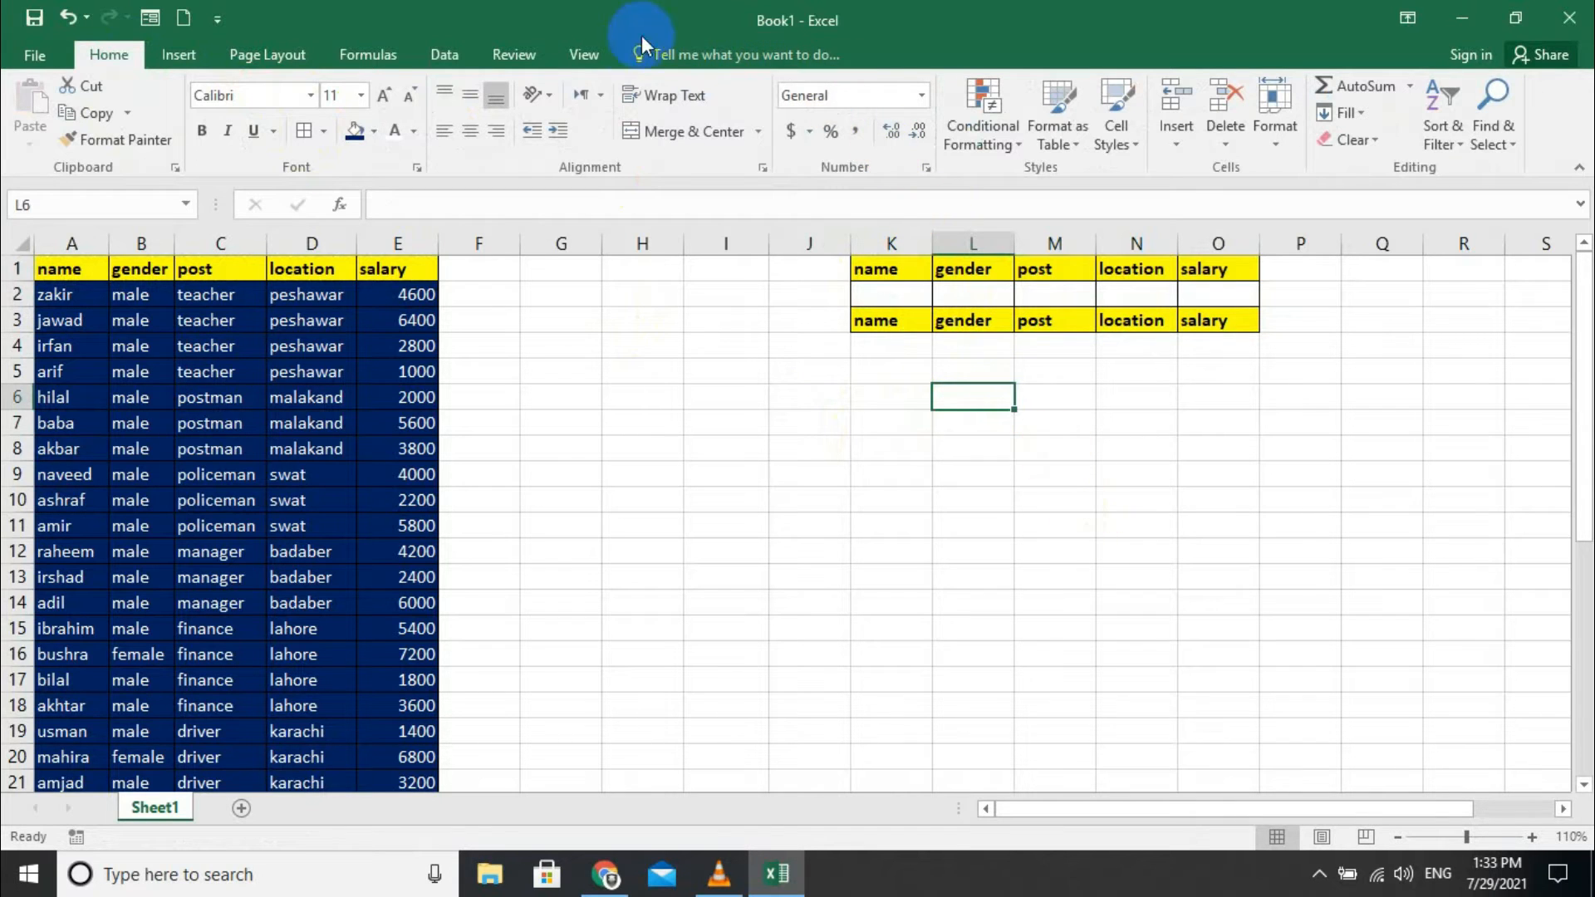
pyautogui.click(588, 55)
pyautogui.click(1166, 138)
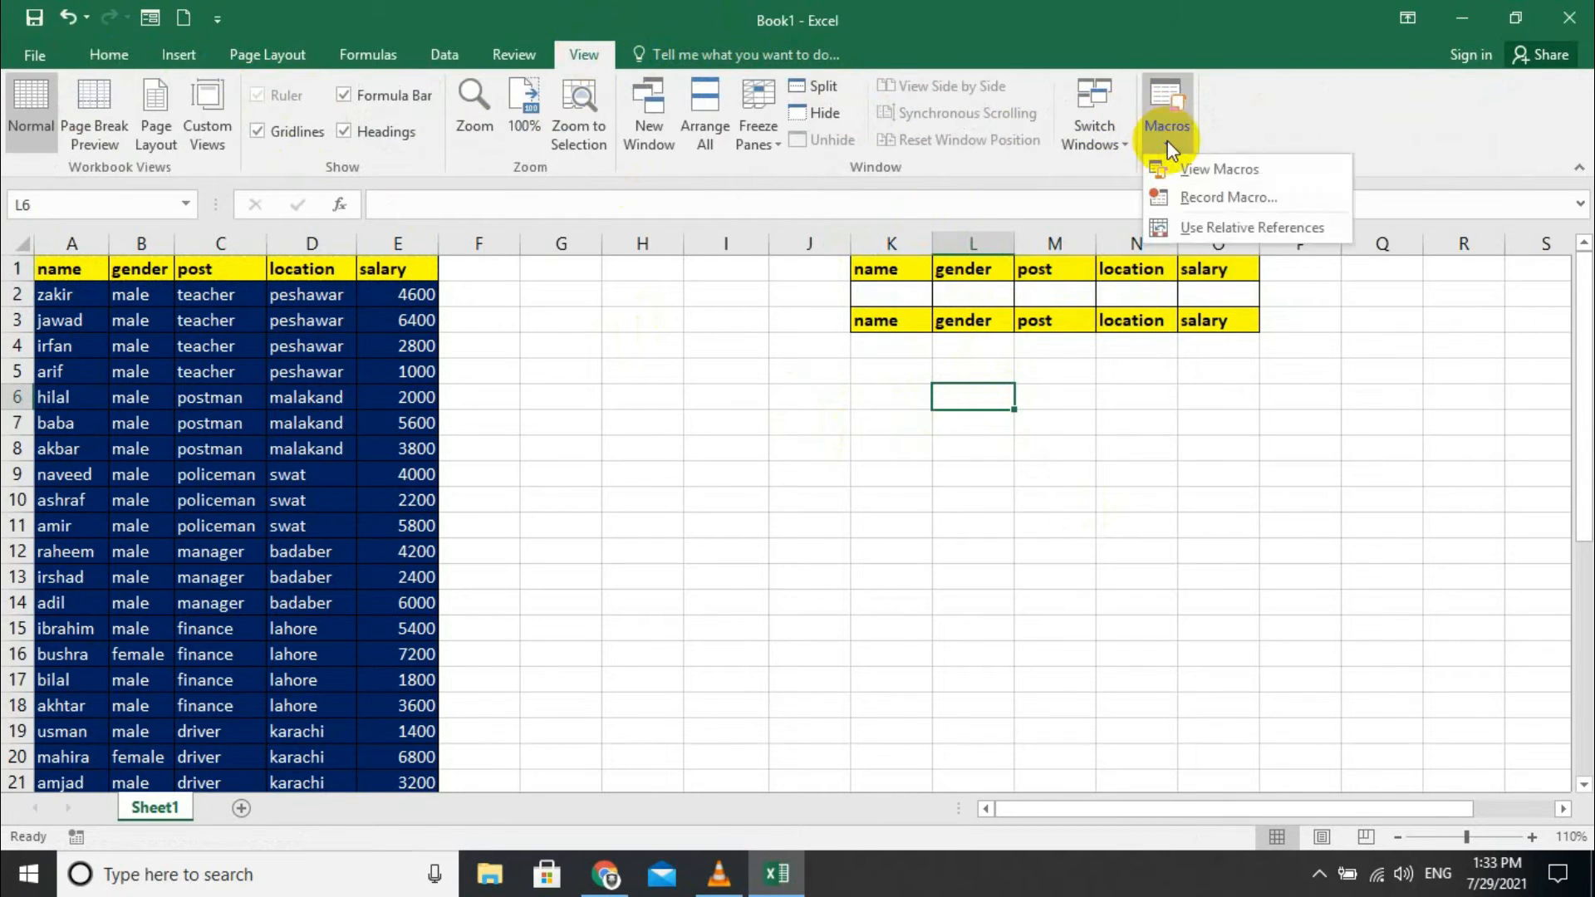
pyautogui.click(1183, 189)
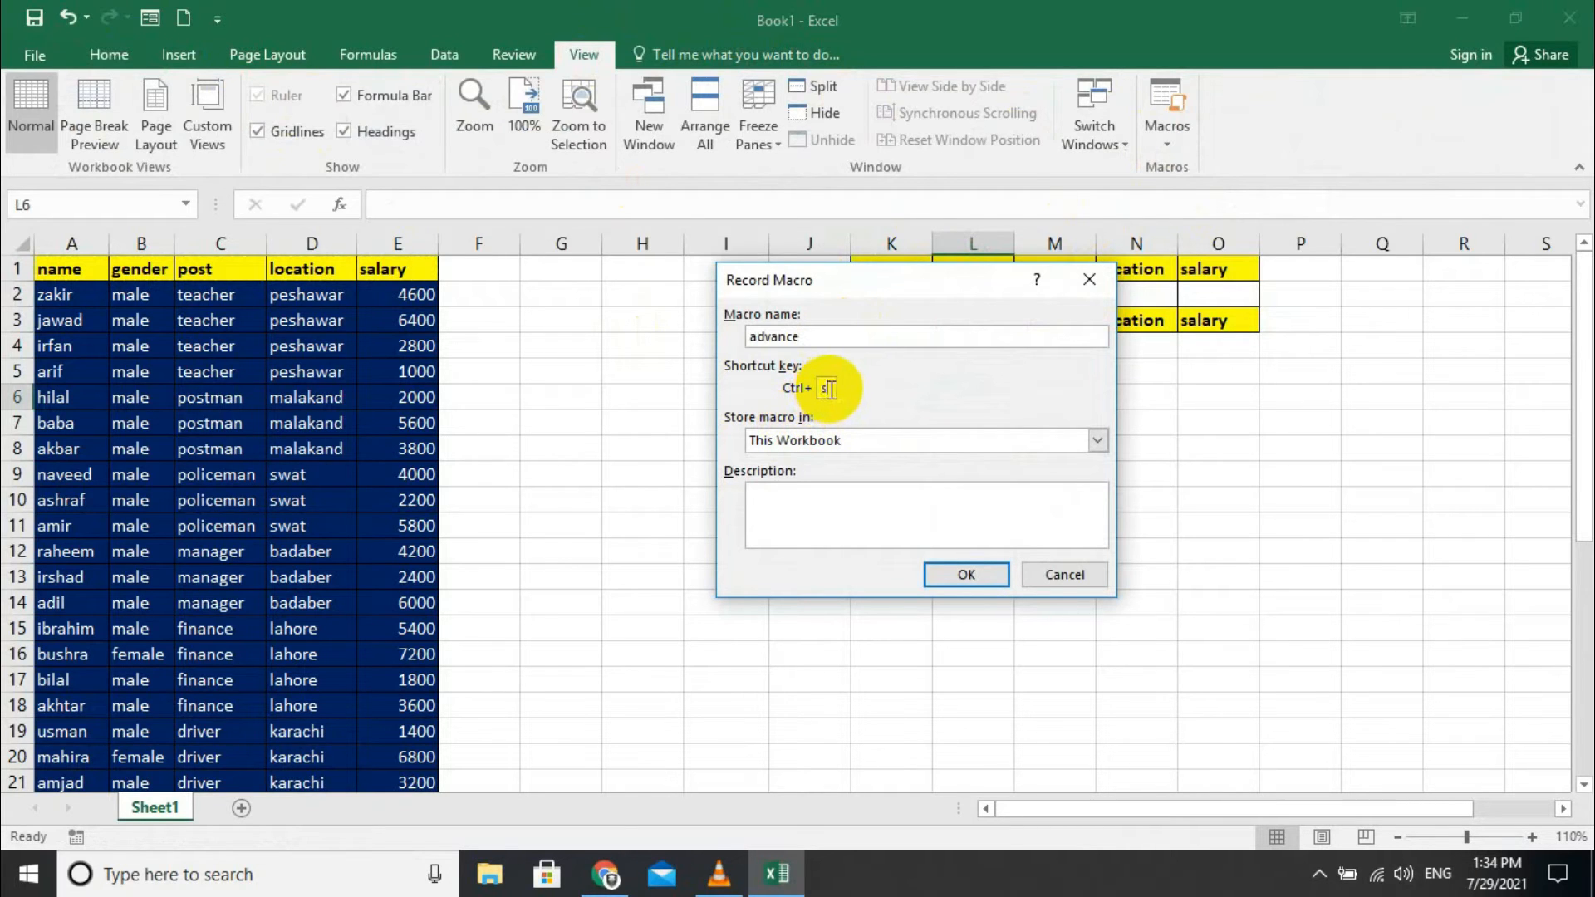
pyautogui.click(848, 512)
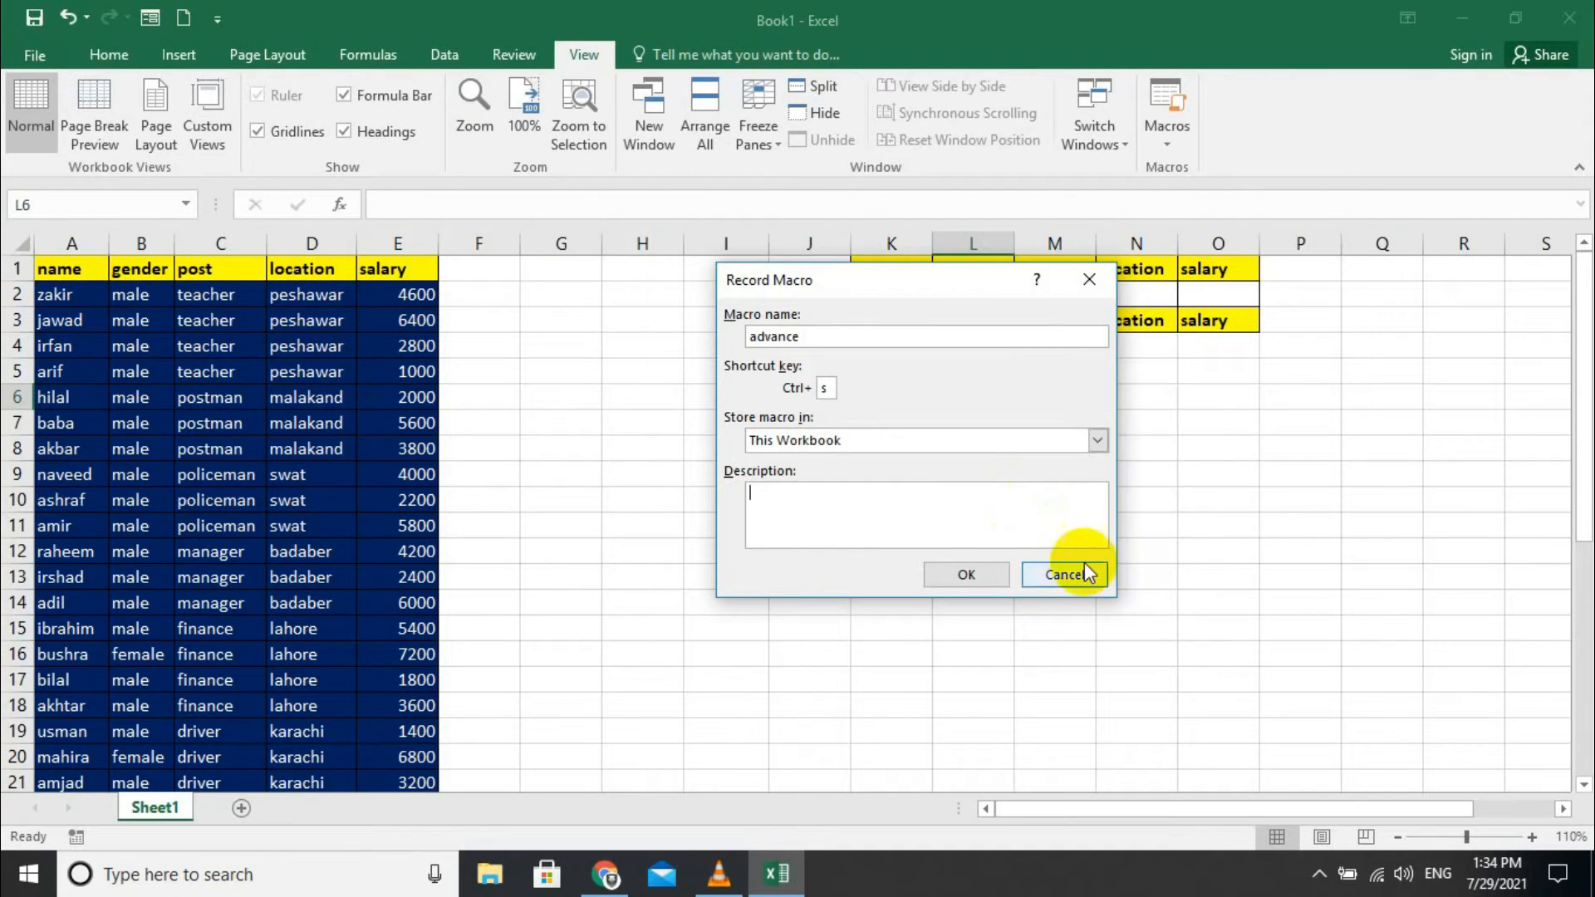
pyautogui.click(935, 570)
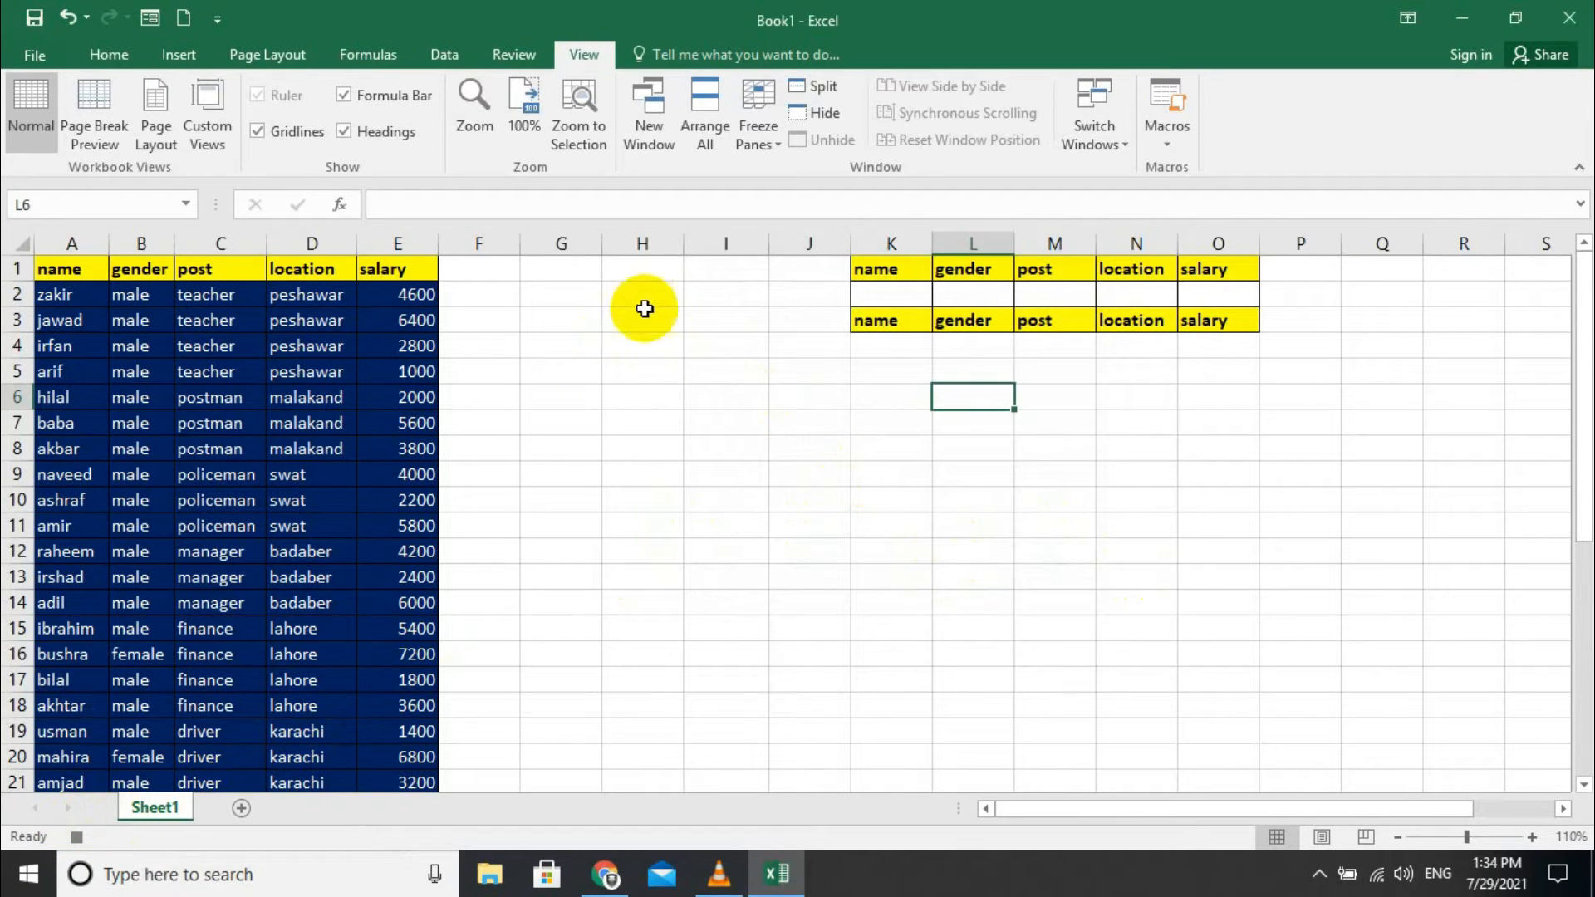
# - Advanced-filter list A1:E33 with criteria K1:O2, copying results to the area starting at K3
pyautogui.click(448, 54)
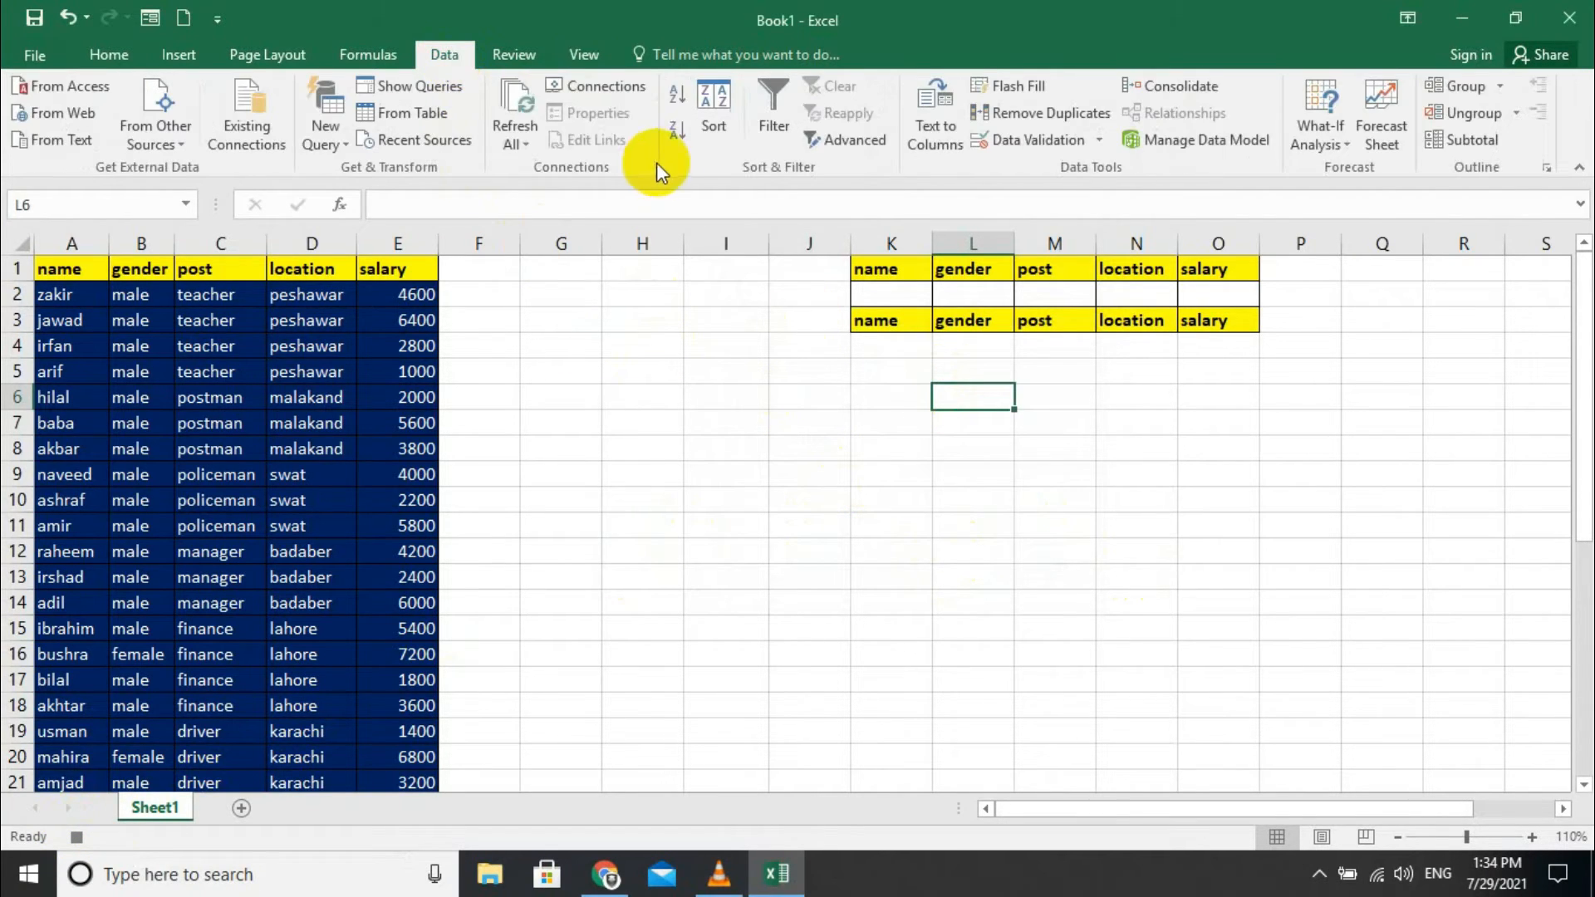
pyautogui.click(857, 147)
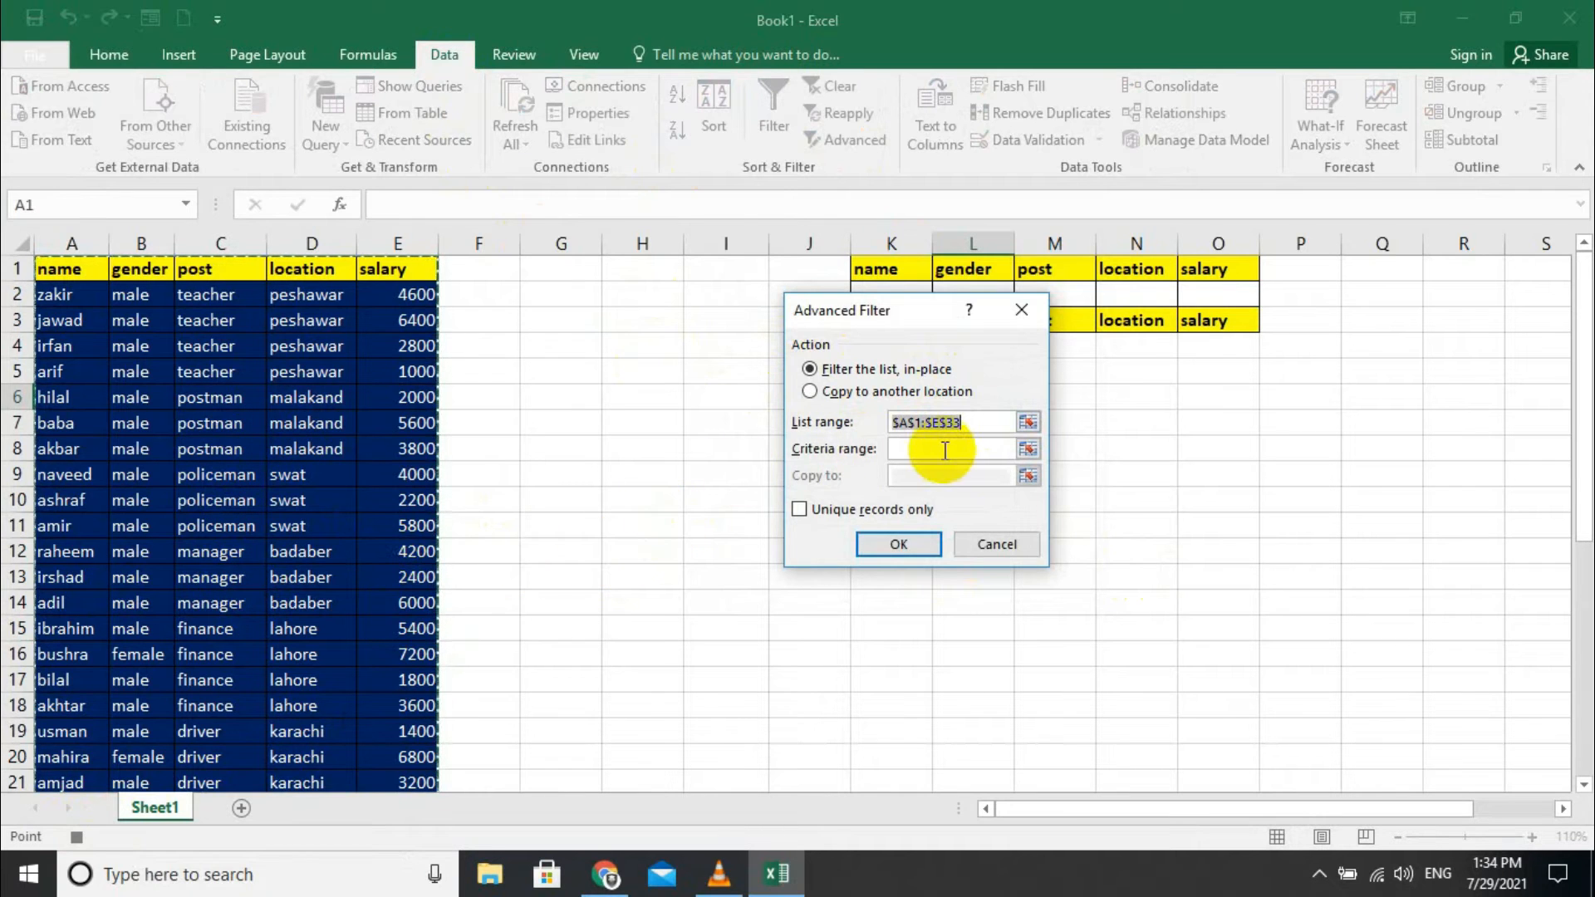
pyautogui.click(869, 391)
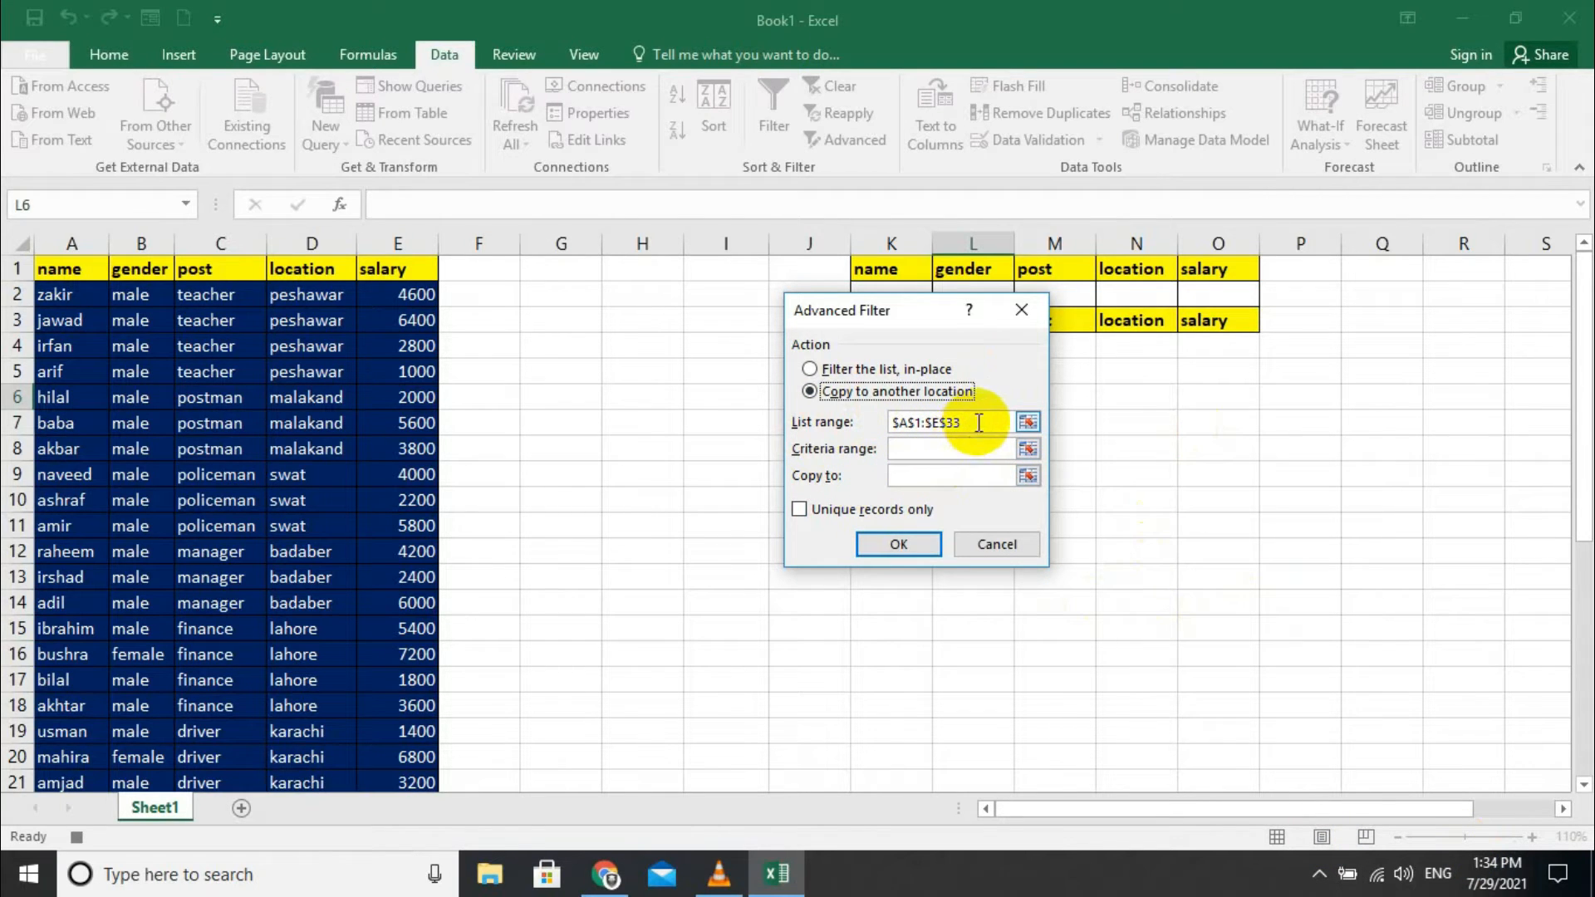
pyautogui.moveTo(951, 307); pyautogui.dragTo(619, 287)
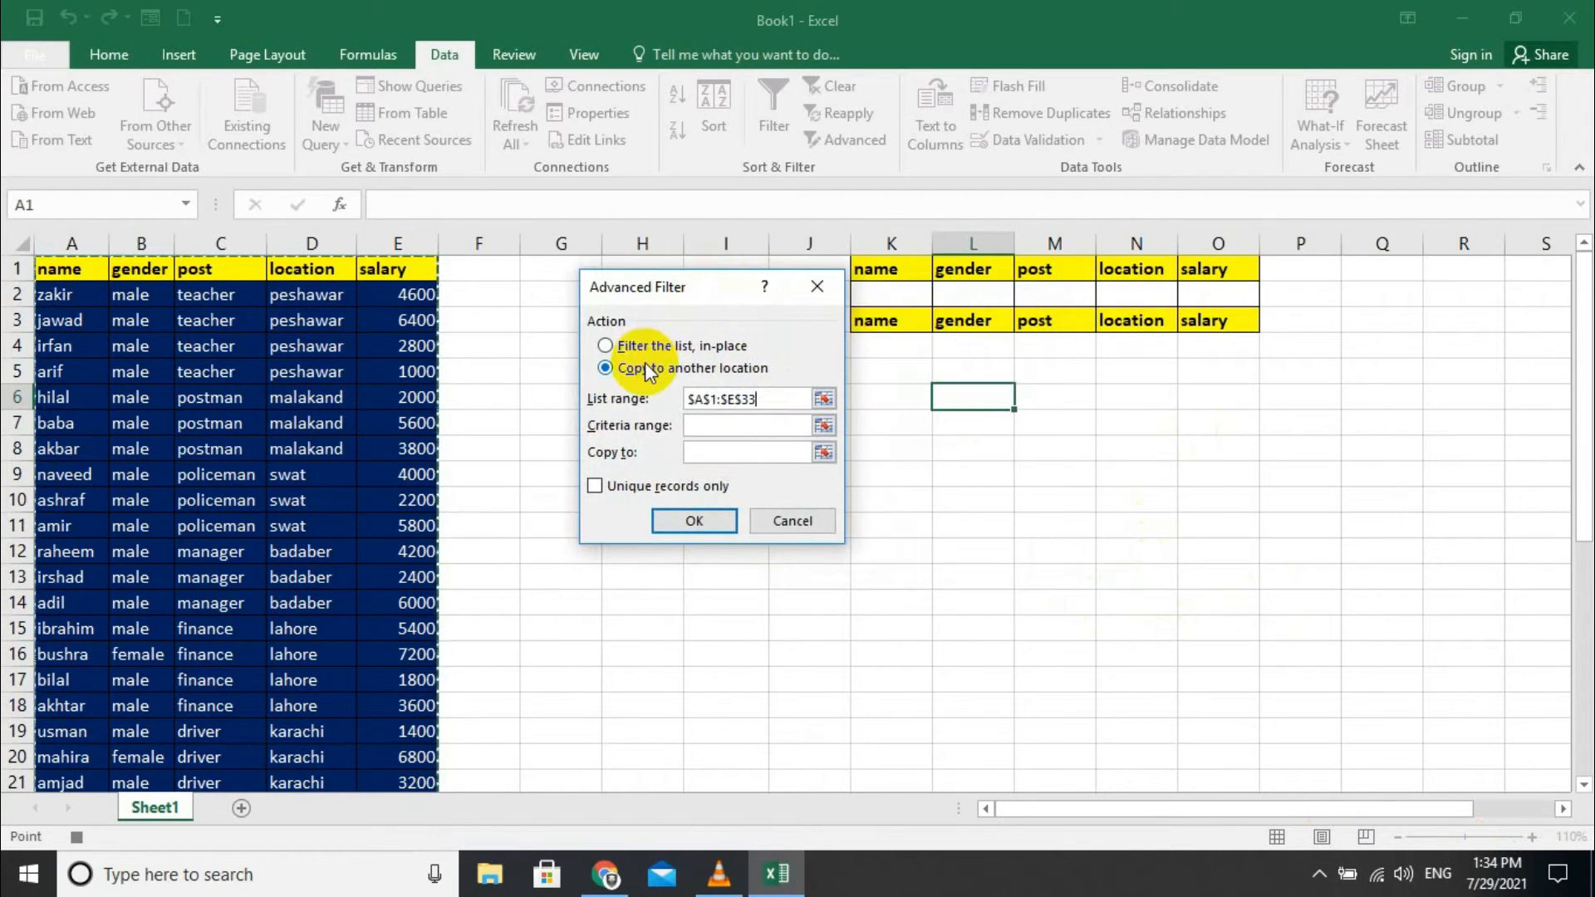
pyautogui.click(765, 399)
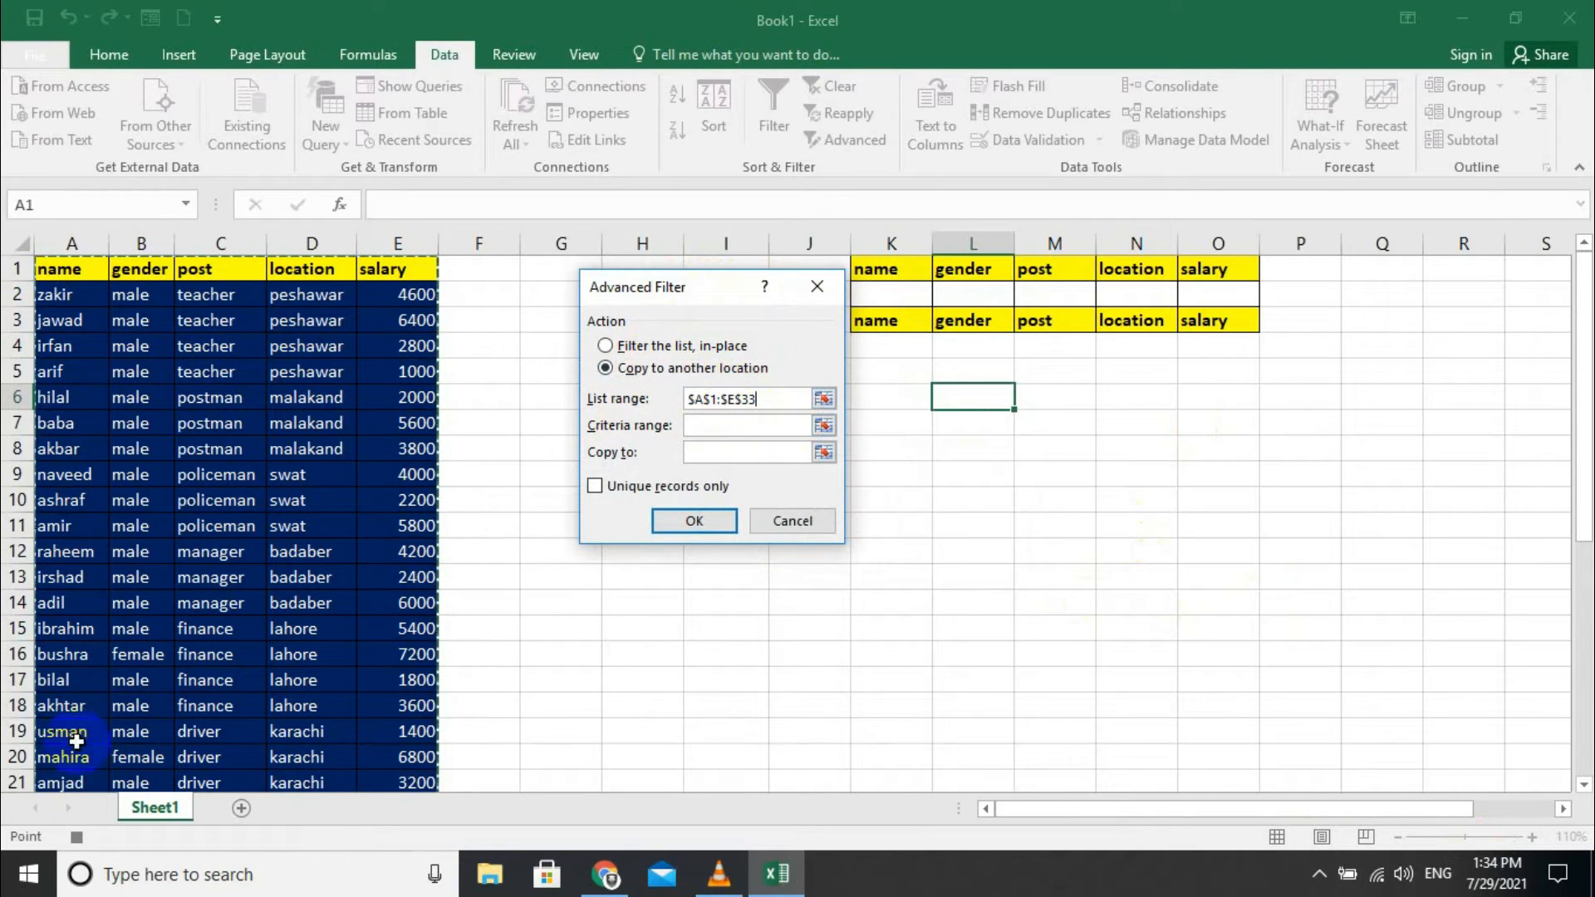
pyautogui.scroll(-6, 77, 740)
pyautogui.scroll(6, 214, 605)
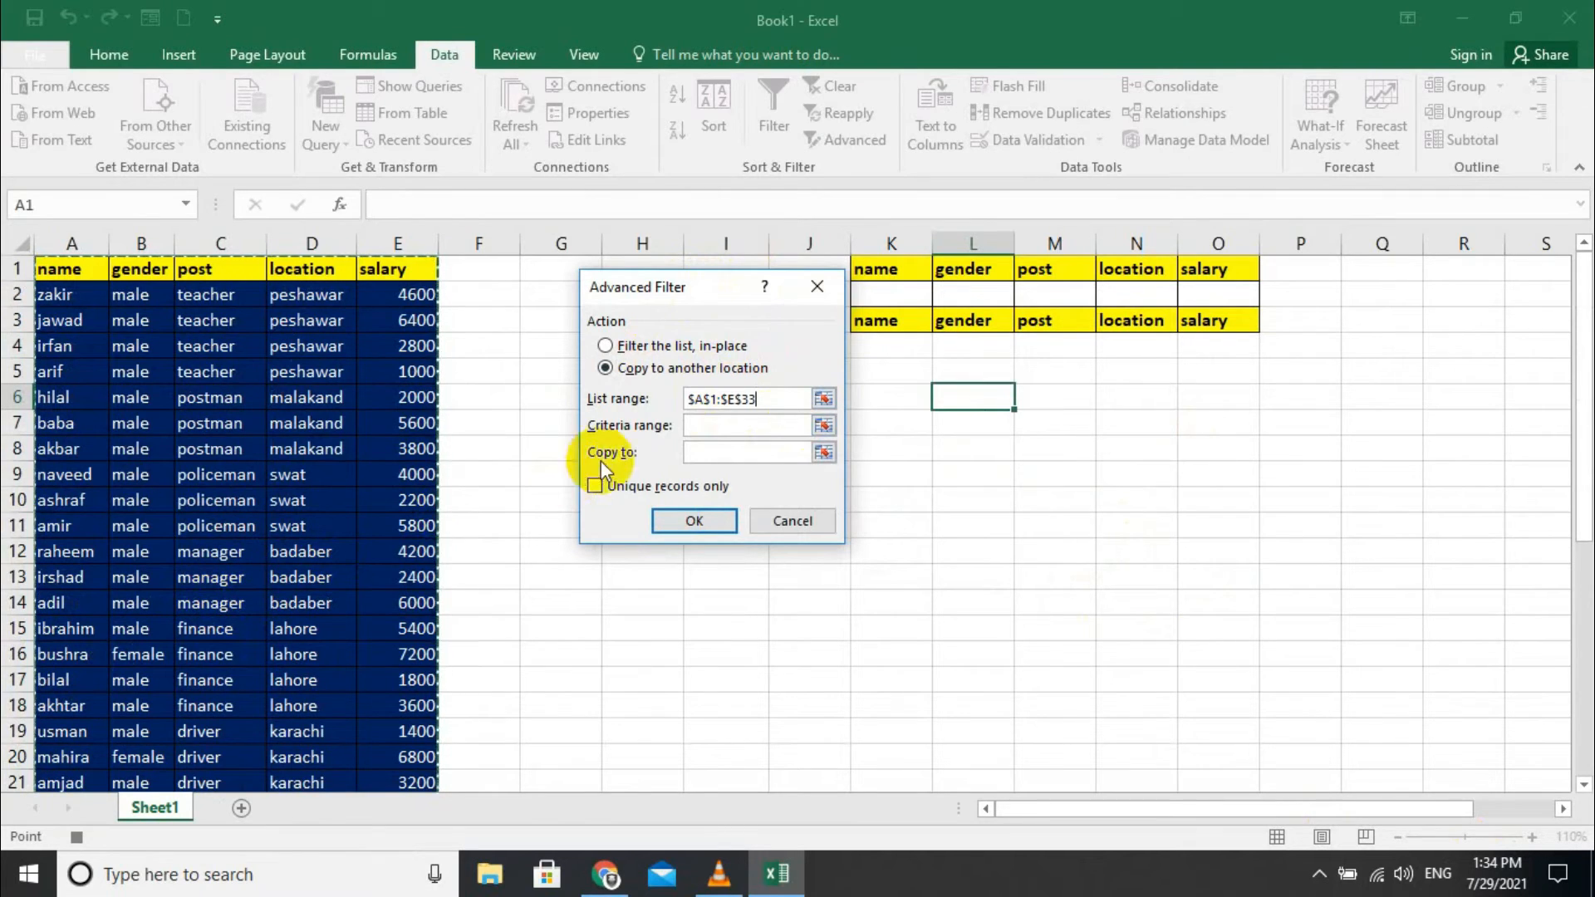
pyautogui.click(710, 426)
pyautogui.moveTo(872, 268); pyautogui.dragTo(1212, 294)
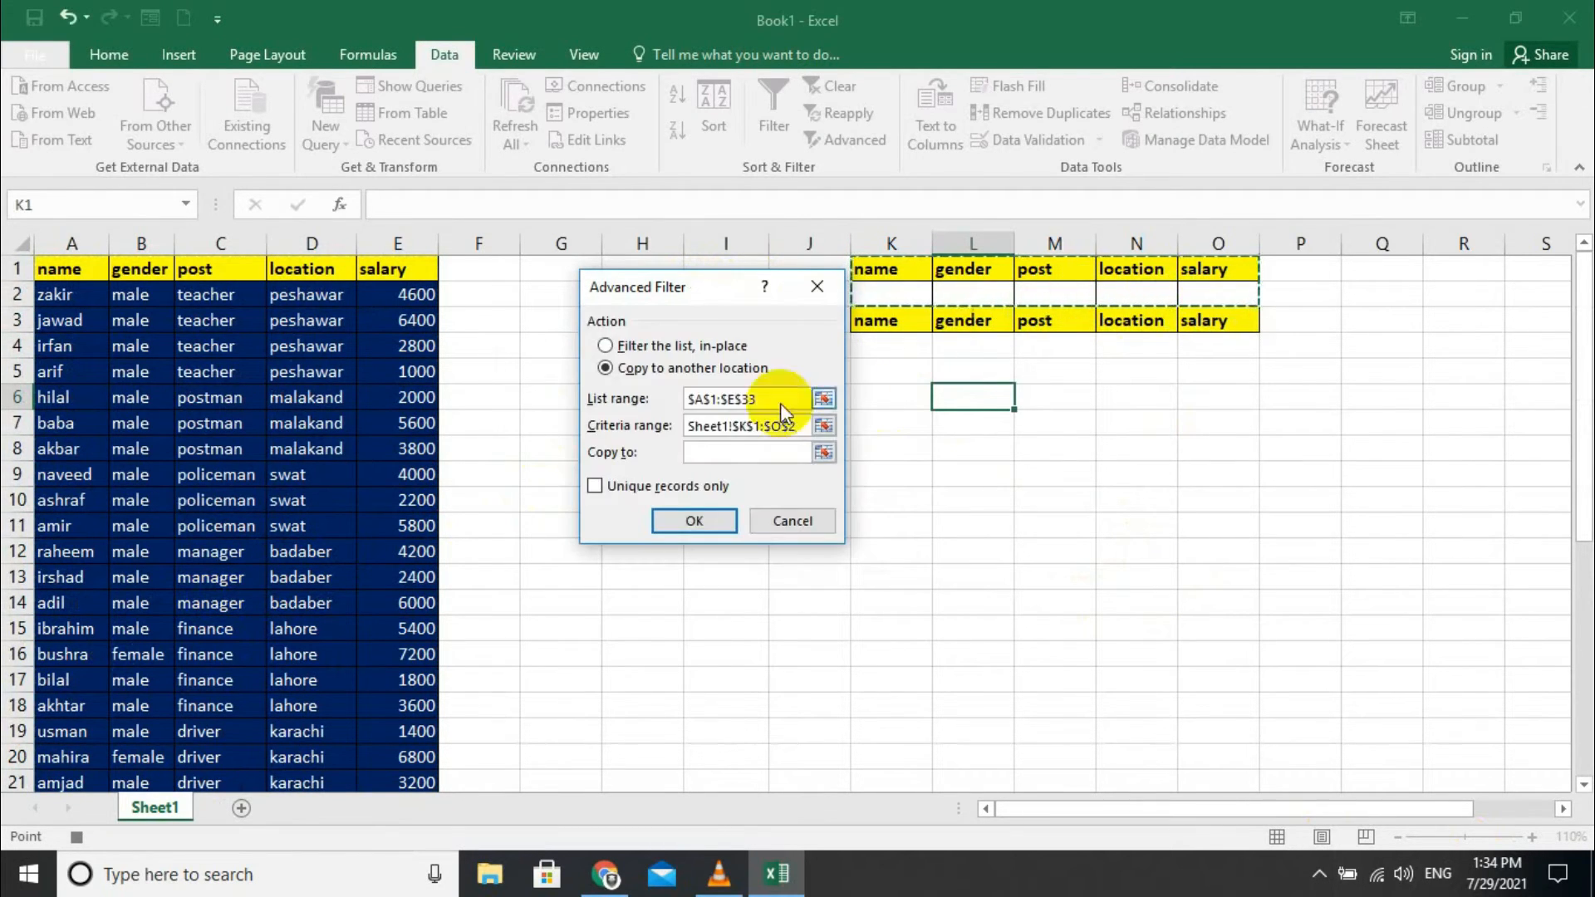
pyautogui.click(702, 451)
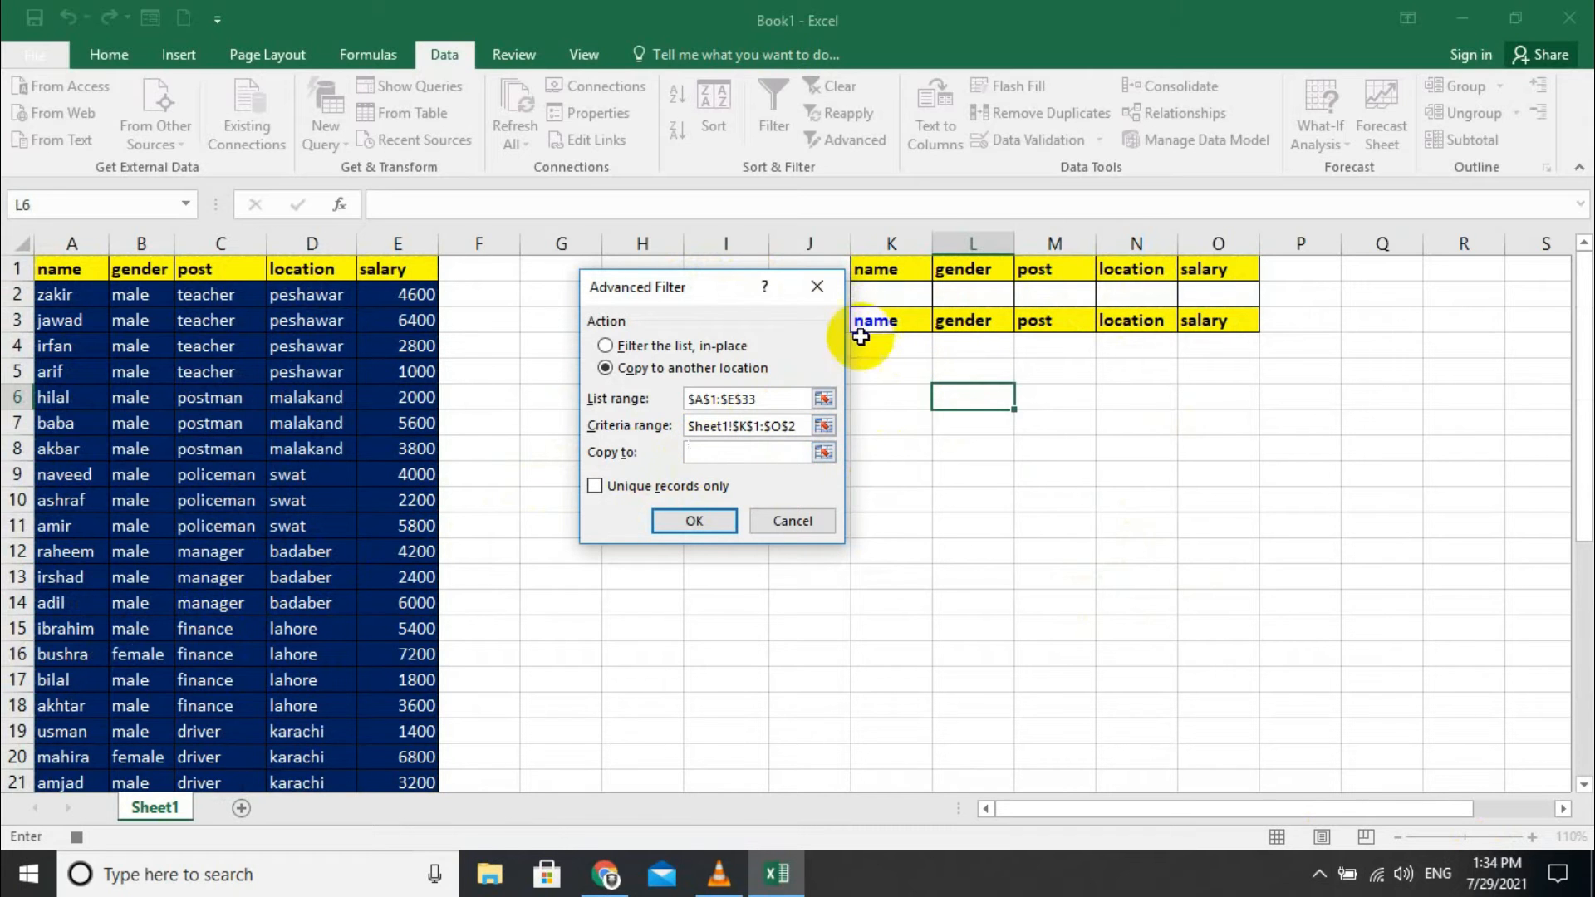
pyautogui.moveTo(860, 317); pyautogui.dragTo(1243, 722)
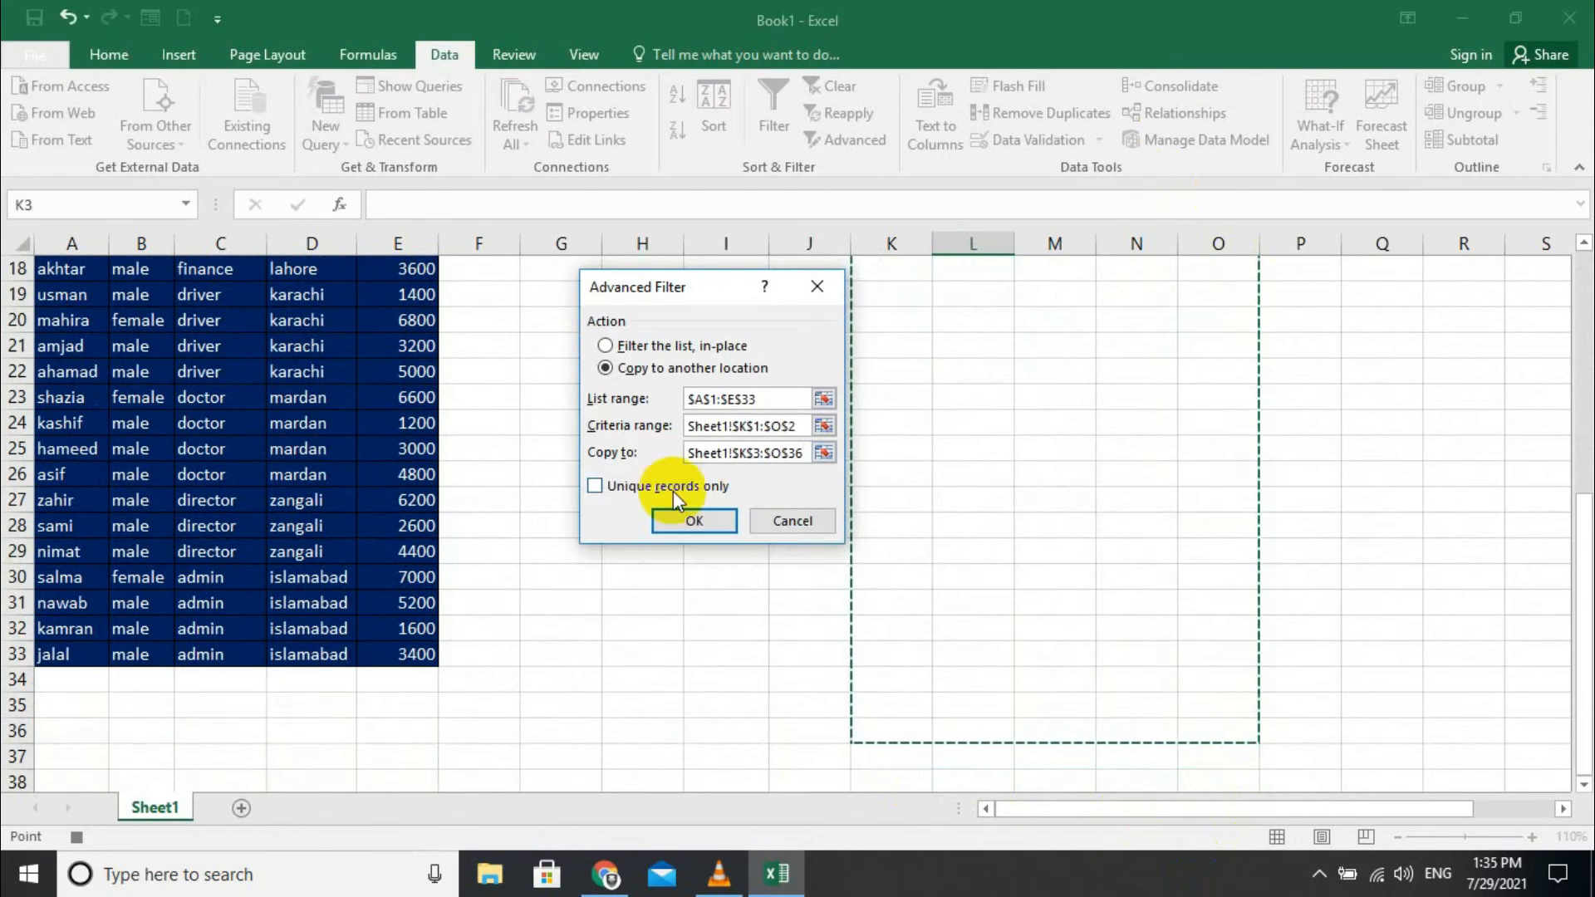
pyautogui.click(686, 521)
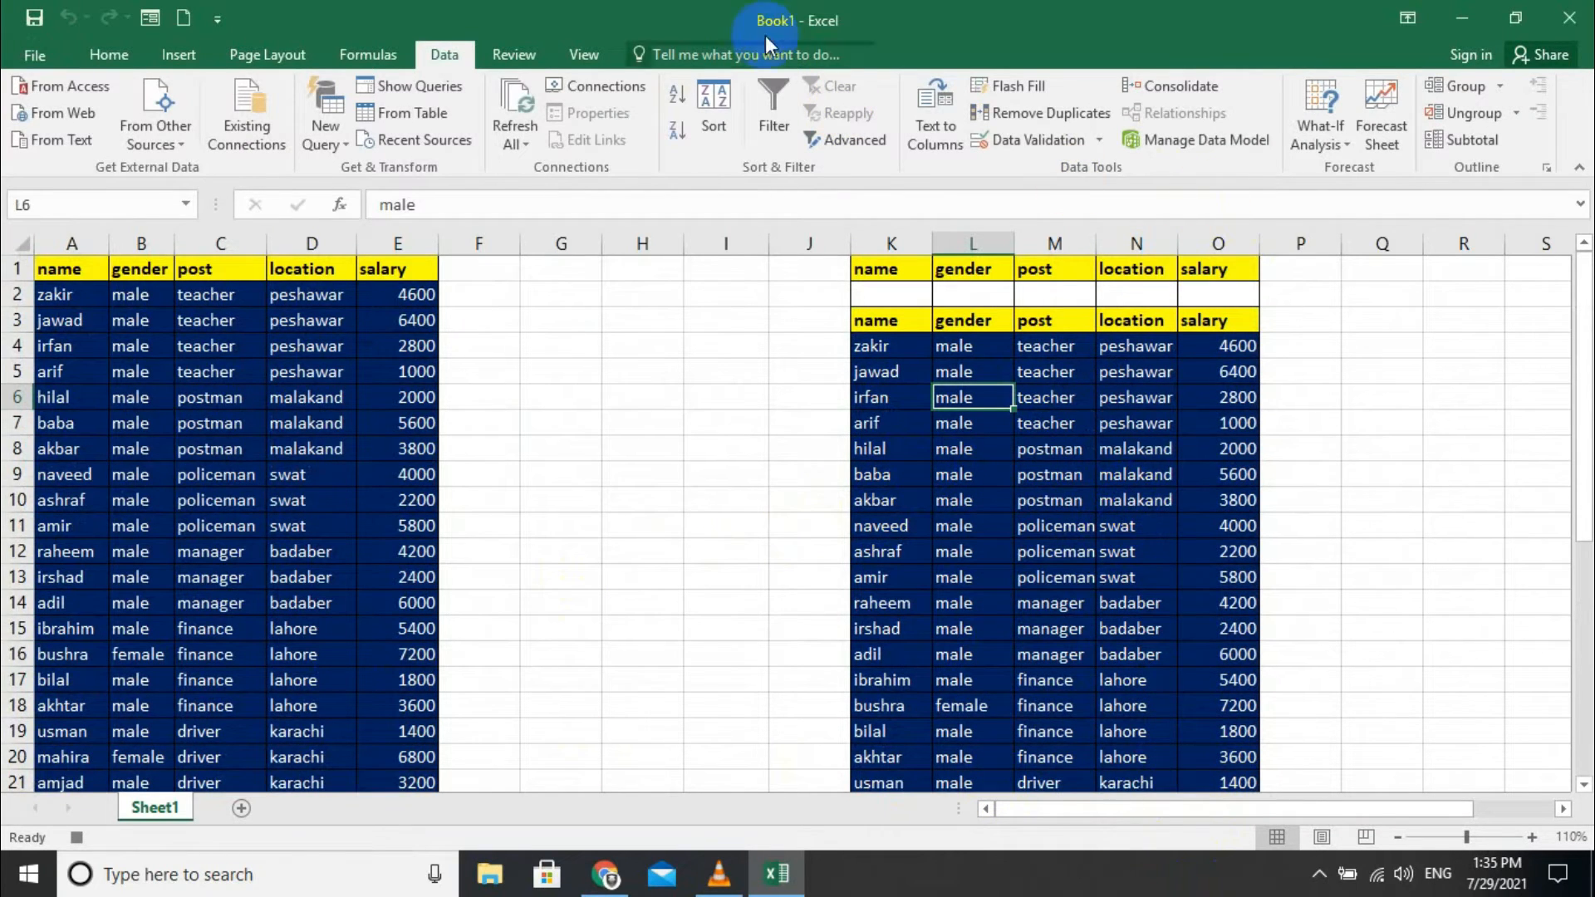
# - Stop recording the advance macro
pyautogui.click(588, 58)
pyautogui.click(1169, 143)
pyautogui.click(1166, 143)
pyautogui.click(550, 425)
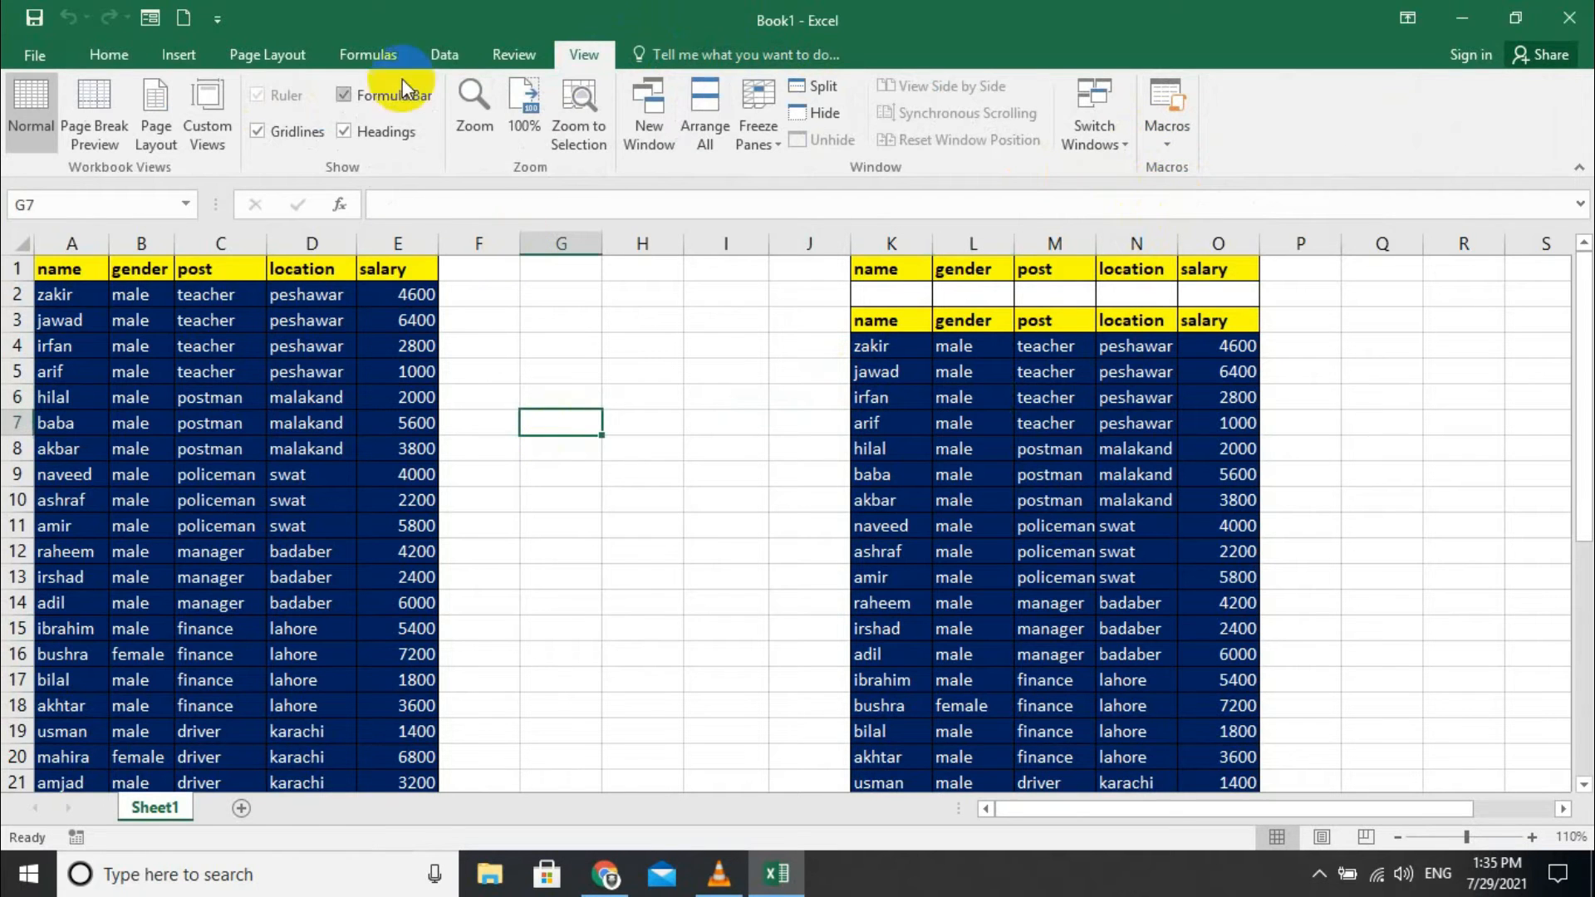
# - Draw a Flowchart Terminator shape over columns G to I and give it the text 'search'
pyautogui.click(166, 51)
pyautogui.click(356, 88)
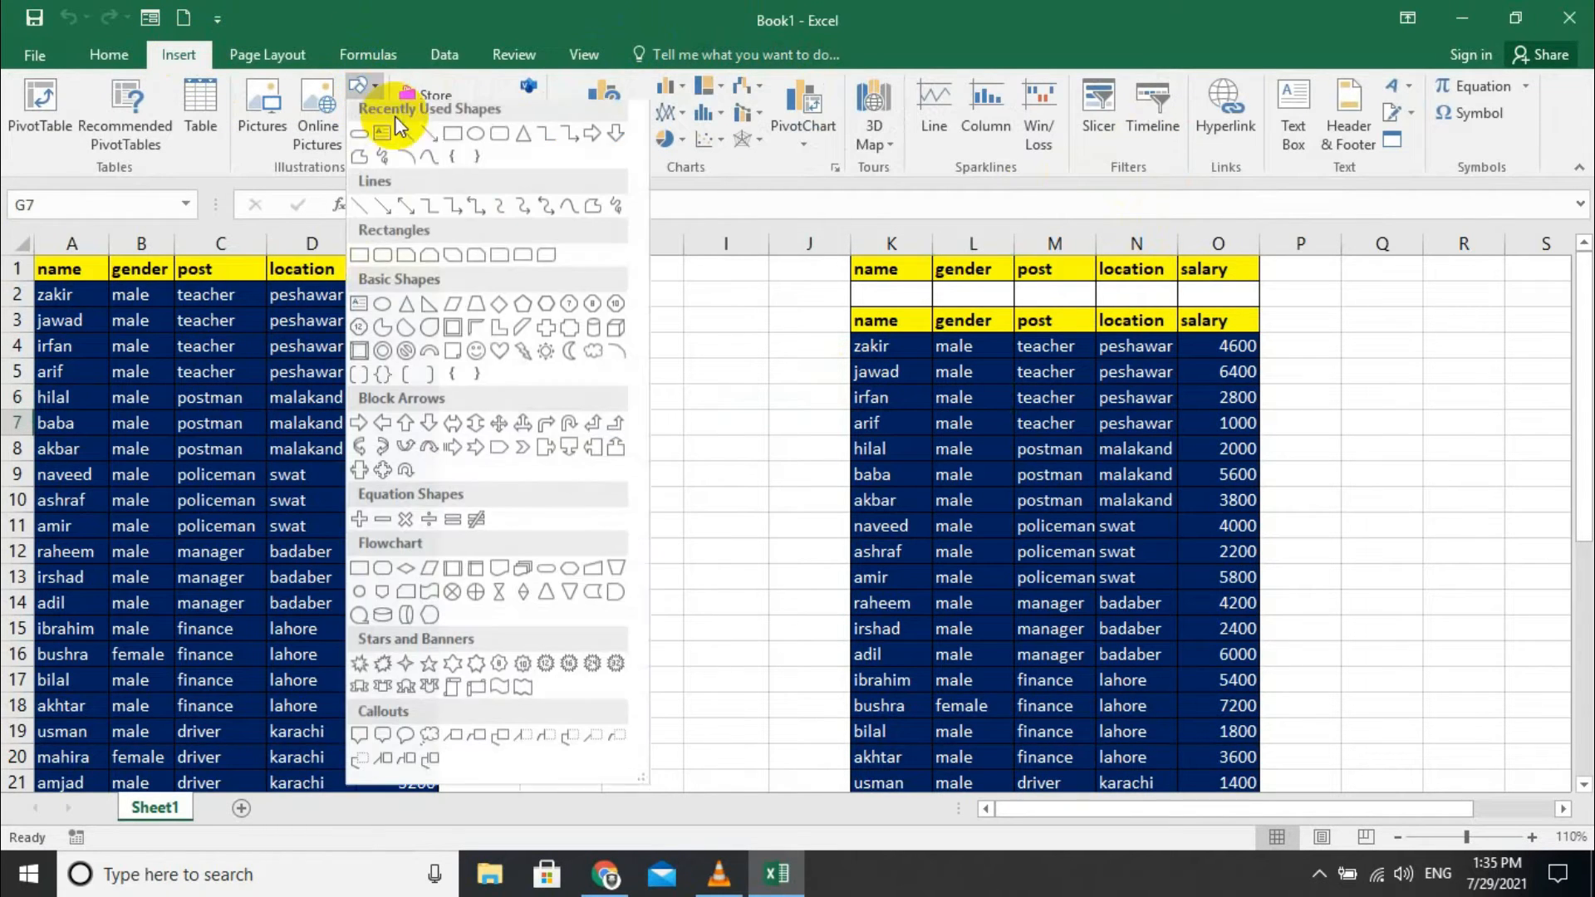
pyautogui.click(548, 573)
pyautogui.moveTo(573, 380); pyautogui.dragTo(780, 455)
pyautogui.rightClick(686, 415)
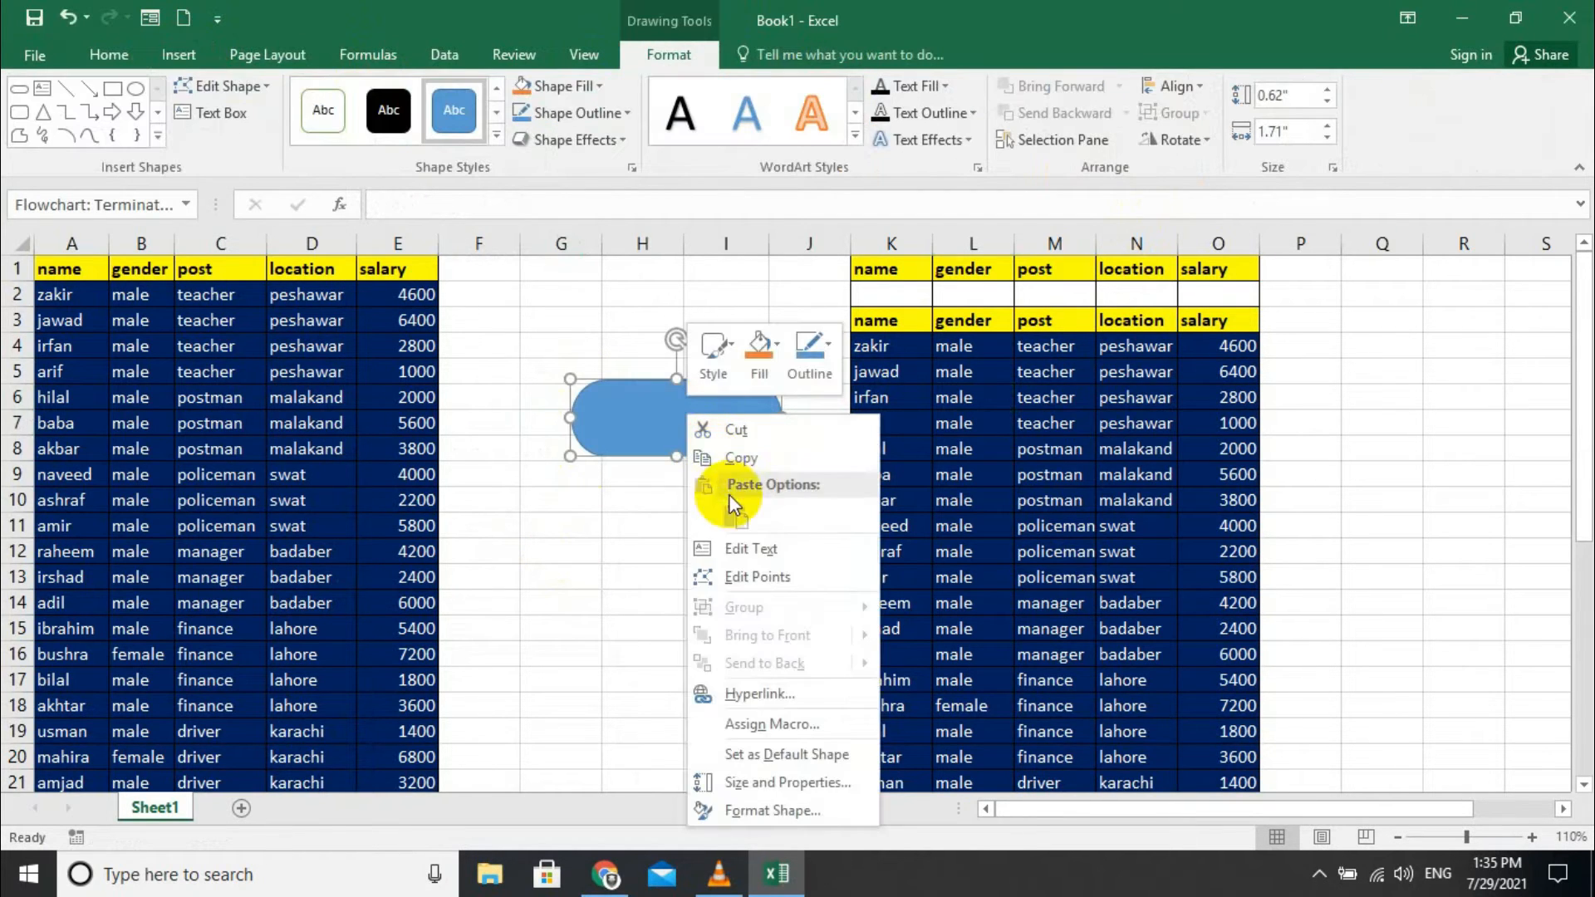
pyautogui.click(738, 548)
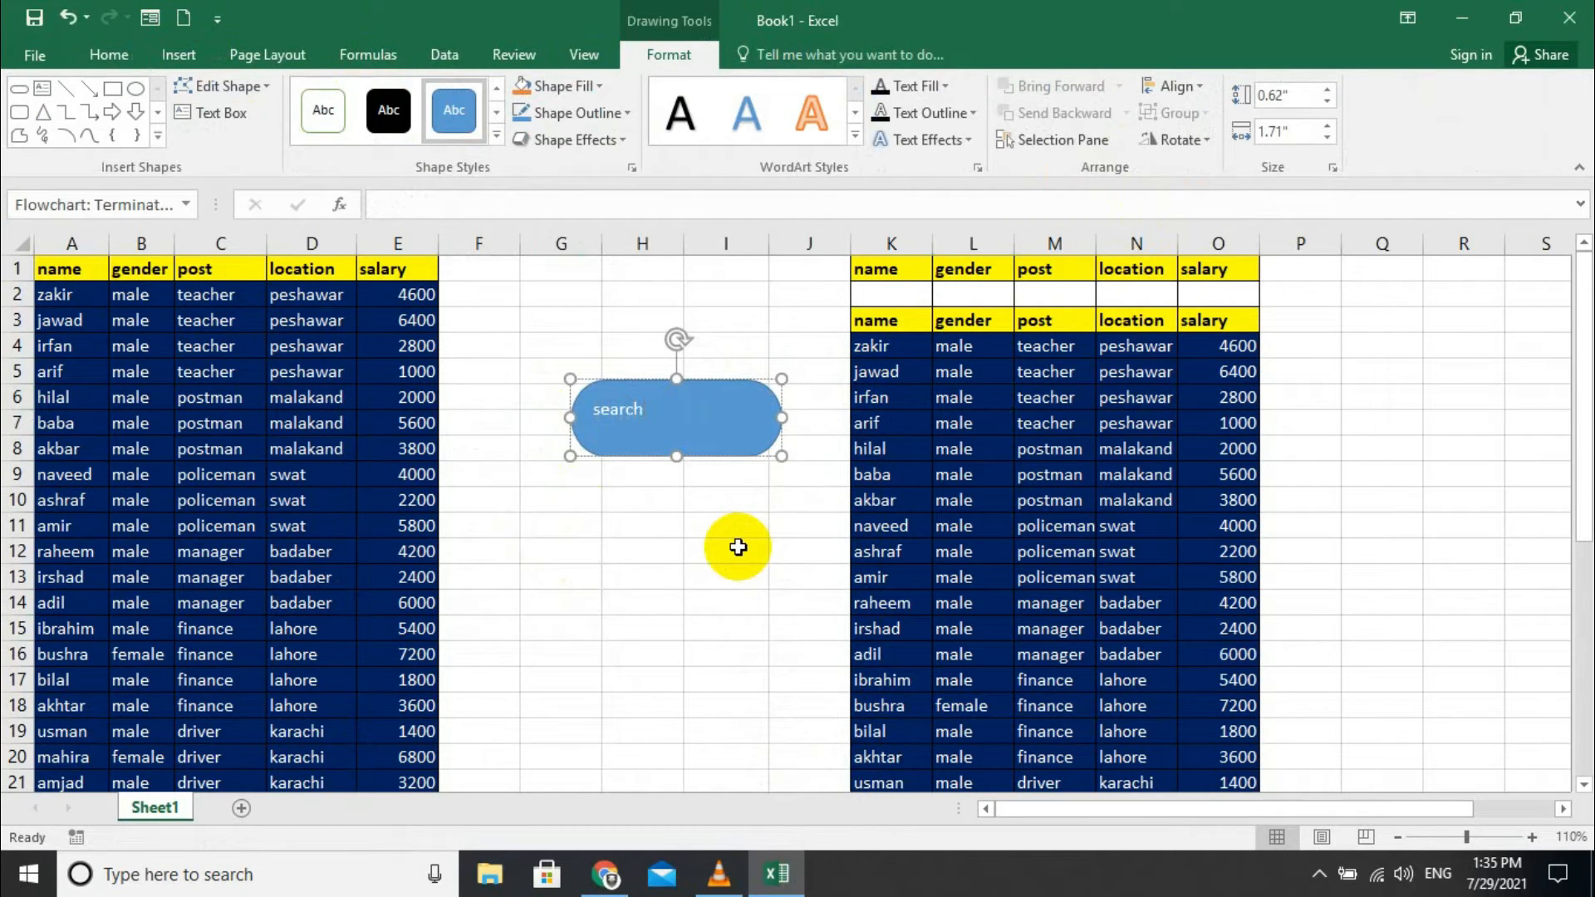
pyautogui.hotkey('ctrl', 'a')
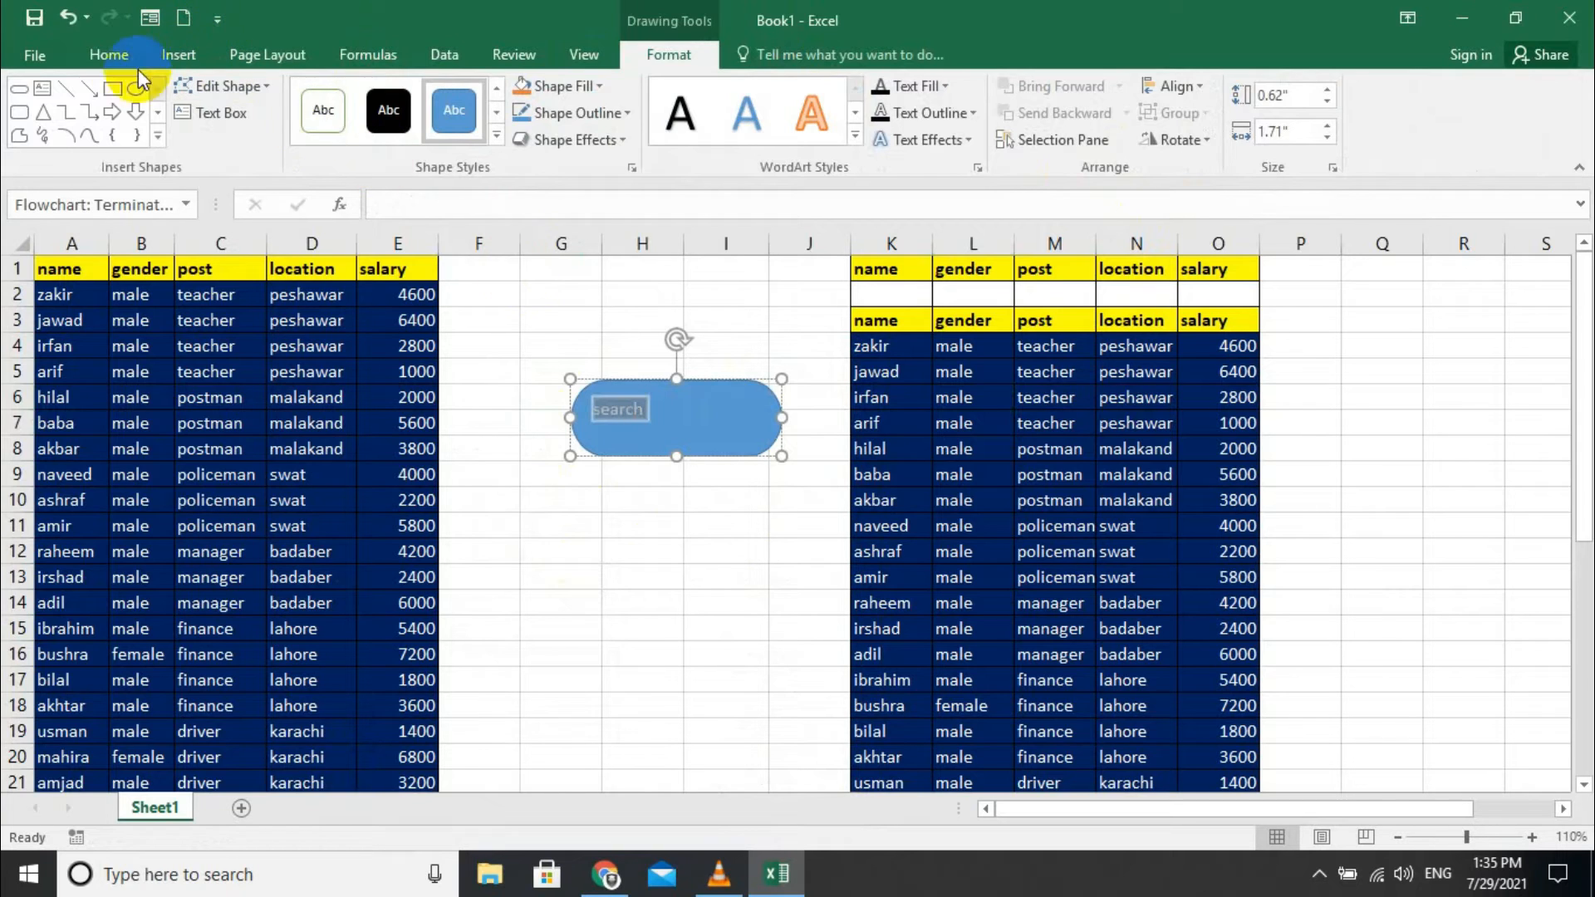
# - Make the search text centred, 24 point and bold
pyautogui.click(109, 55)
pyautogui.click(470, 130)
pyautogui.click(382, 91)
pyautogui.click(382, 91)
pyautogui.click(382, 91)
pyautogui.click(382, 92)
pyautogui.click(382, 91)
pyautogui.click(382, 91)
pyautogui.click(382, 91)
pyautogui.click(208, 130)
# - Apply a blue shape style to the search button
pyautogui.click(623, 473)
pyautogui.click(623, 422)
pyautogui.click(650, 59)
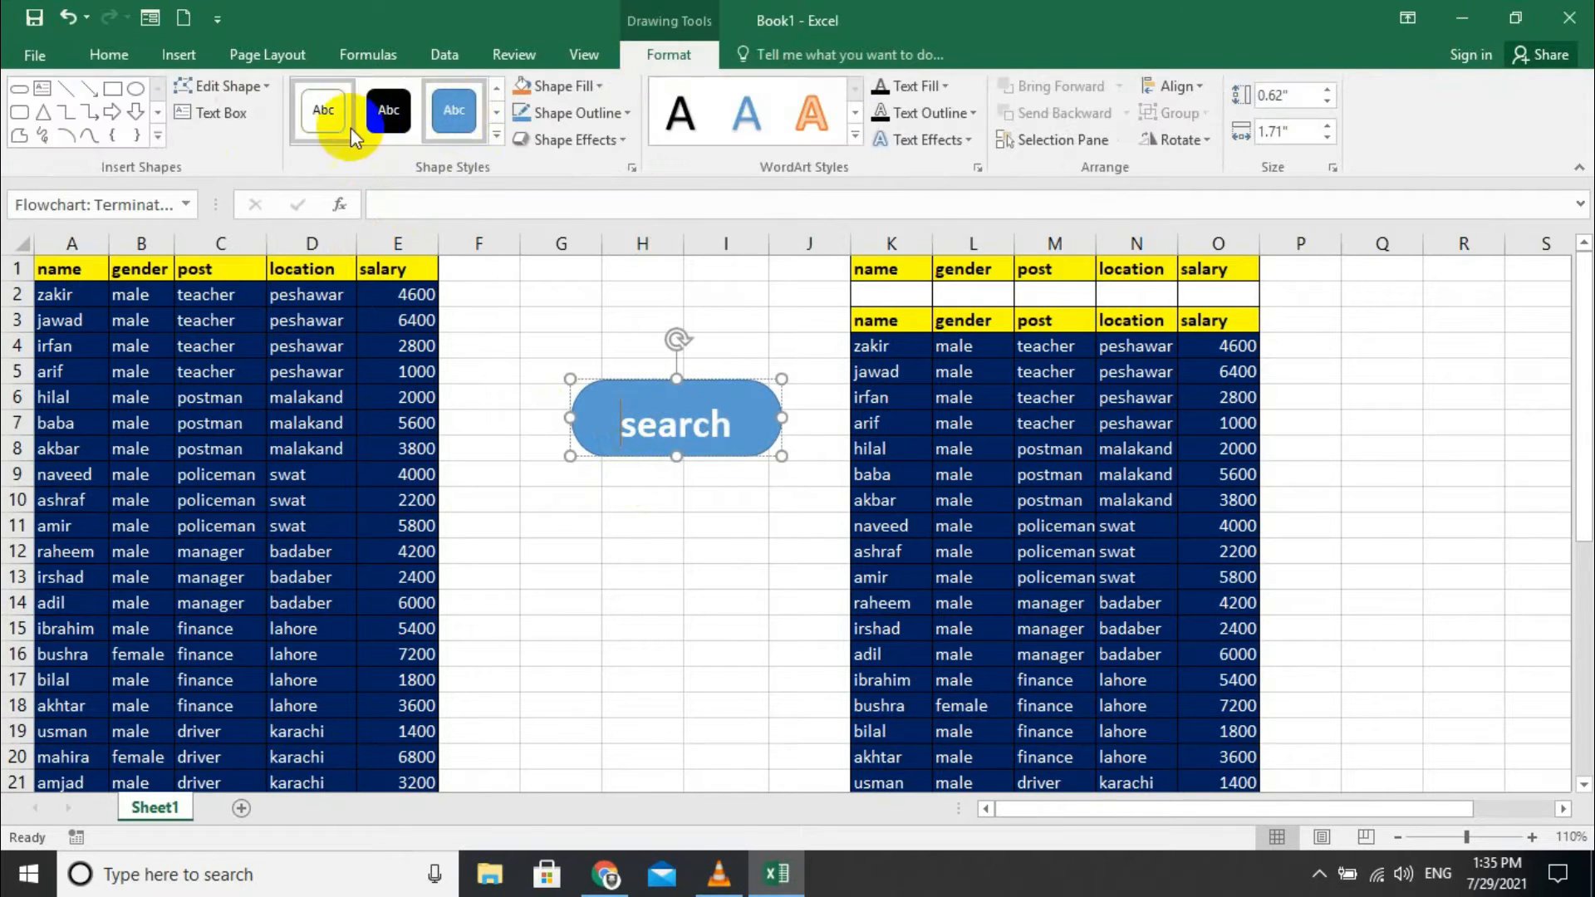
pyautogui.click(490, 143)
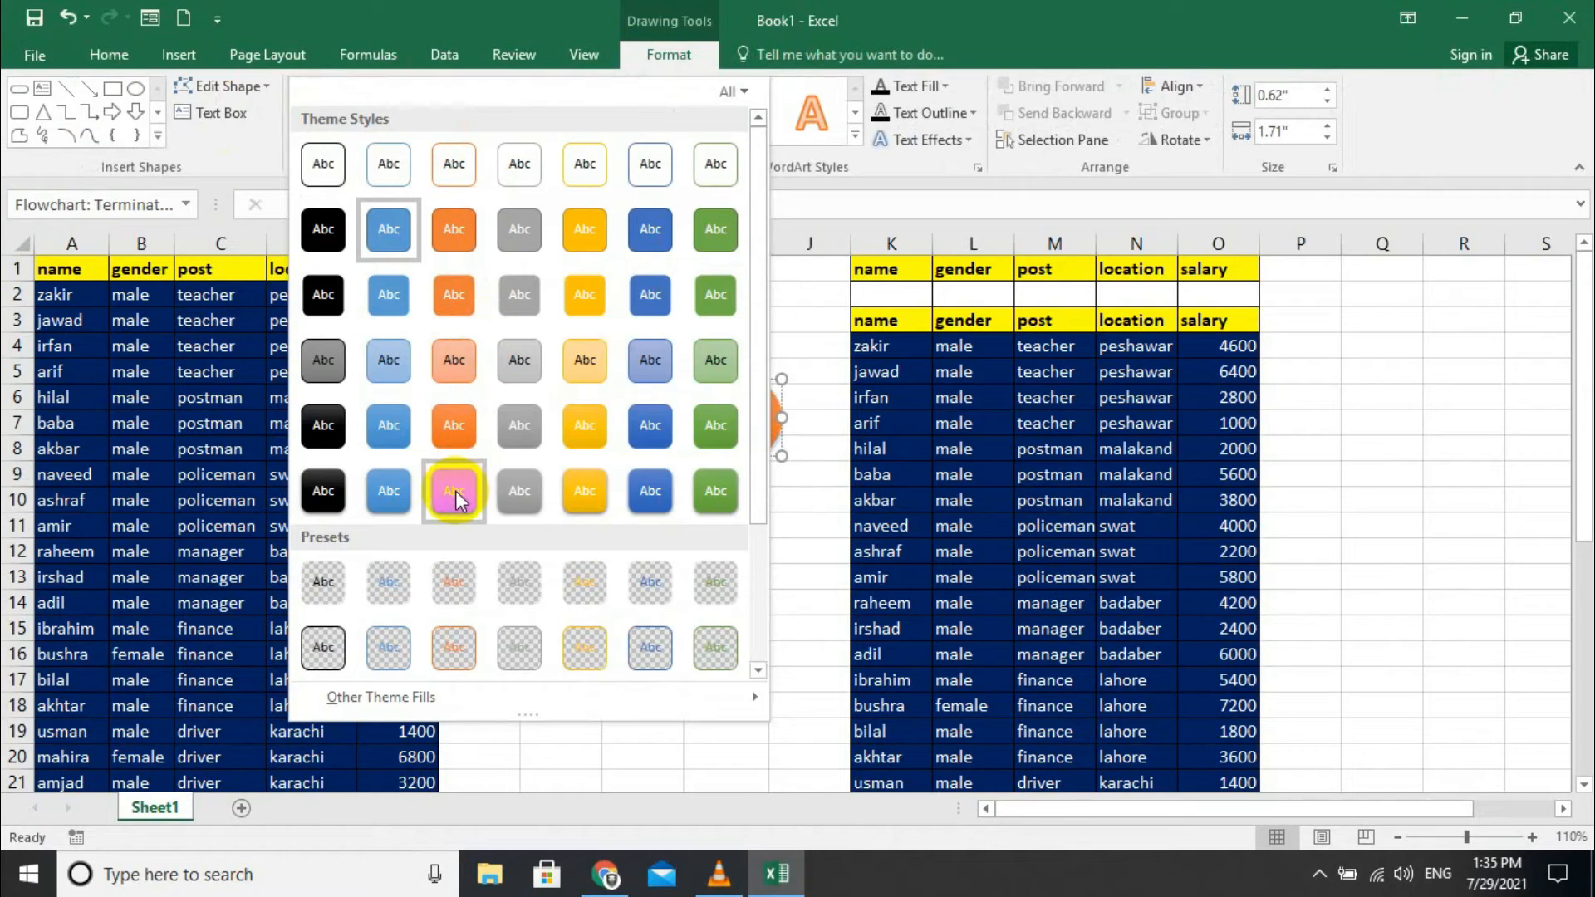
pyautogui.click(647, 497)
pyautogui.click(673, 551)
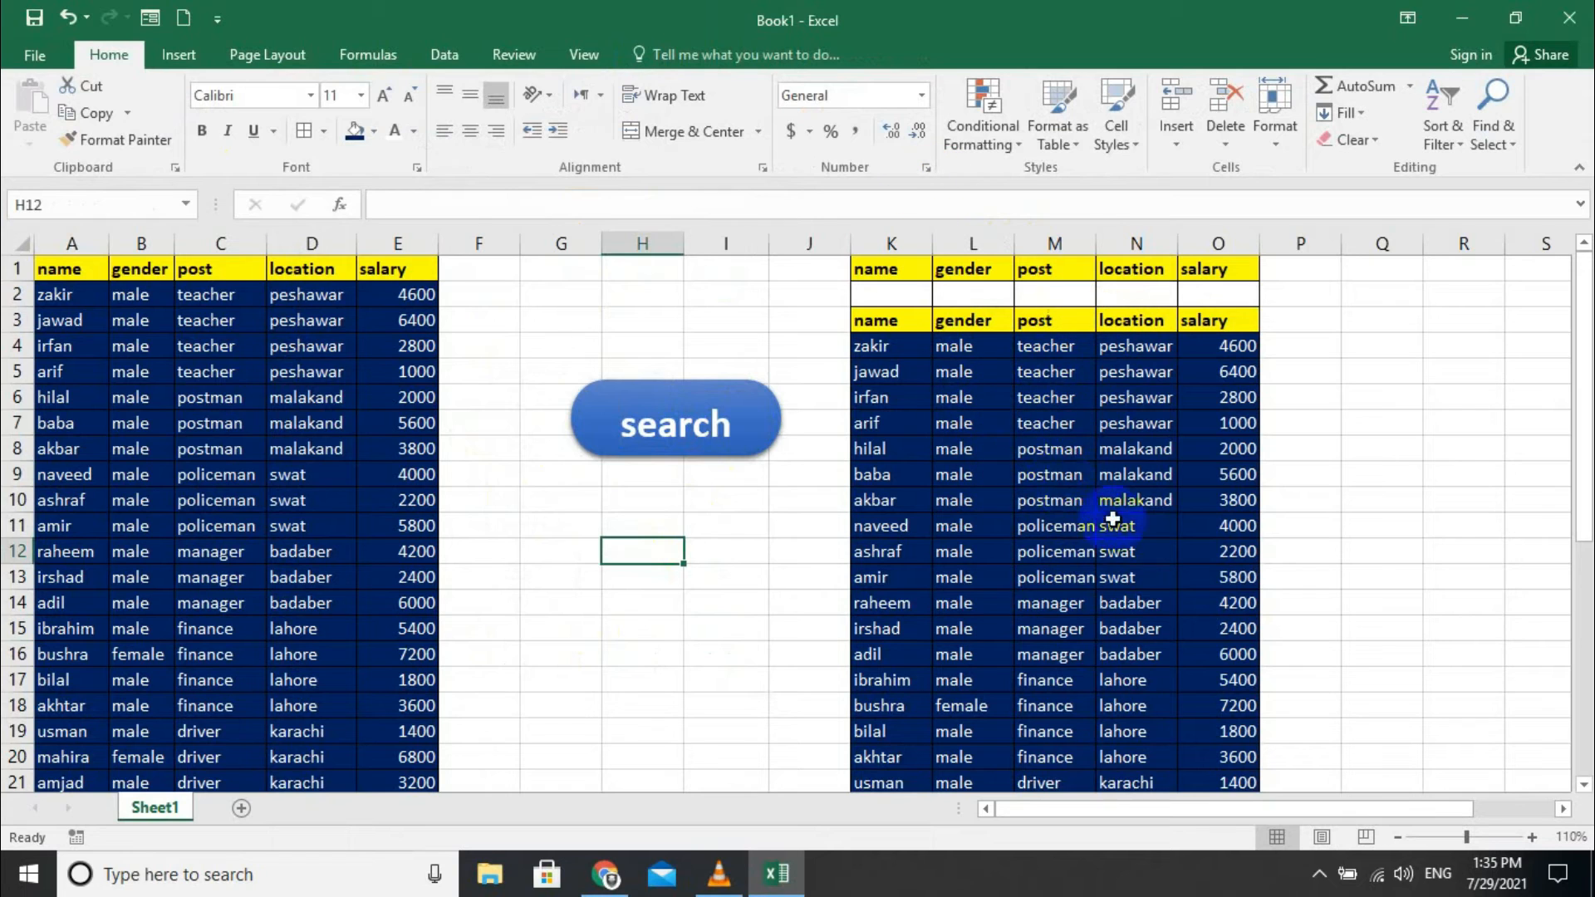
# - Assign the advance macro to the search button
pyautogui.click(661, 406)
pyautogui.rightClick(662, 408)
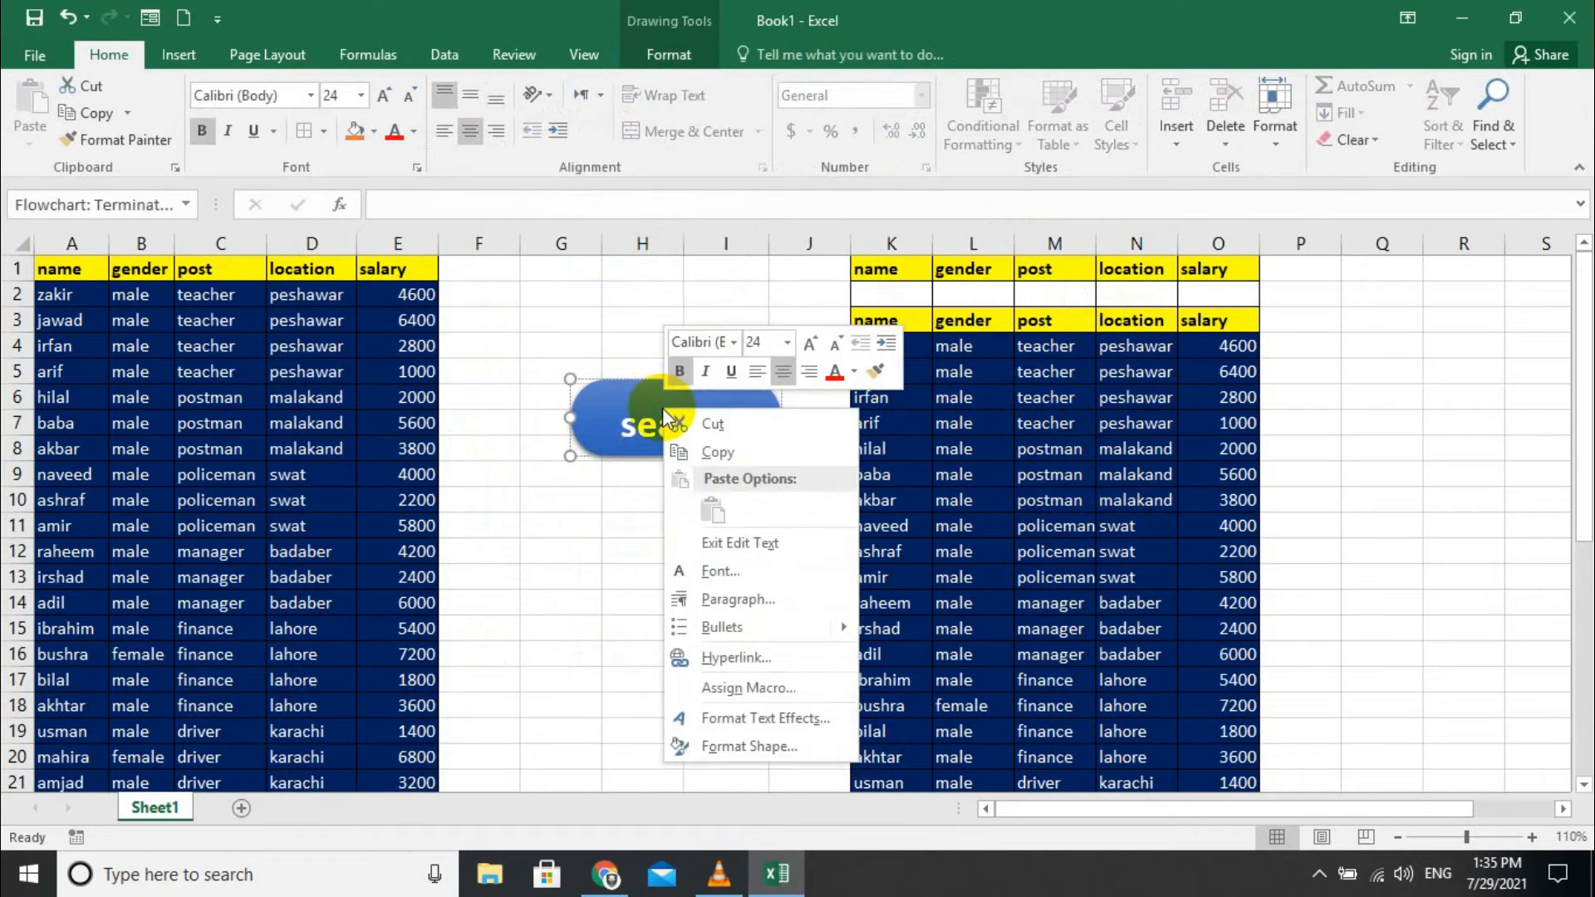
pyautogui.click(747, 687)
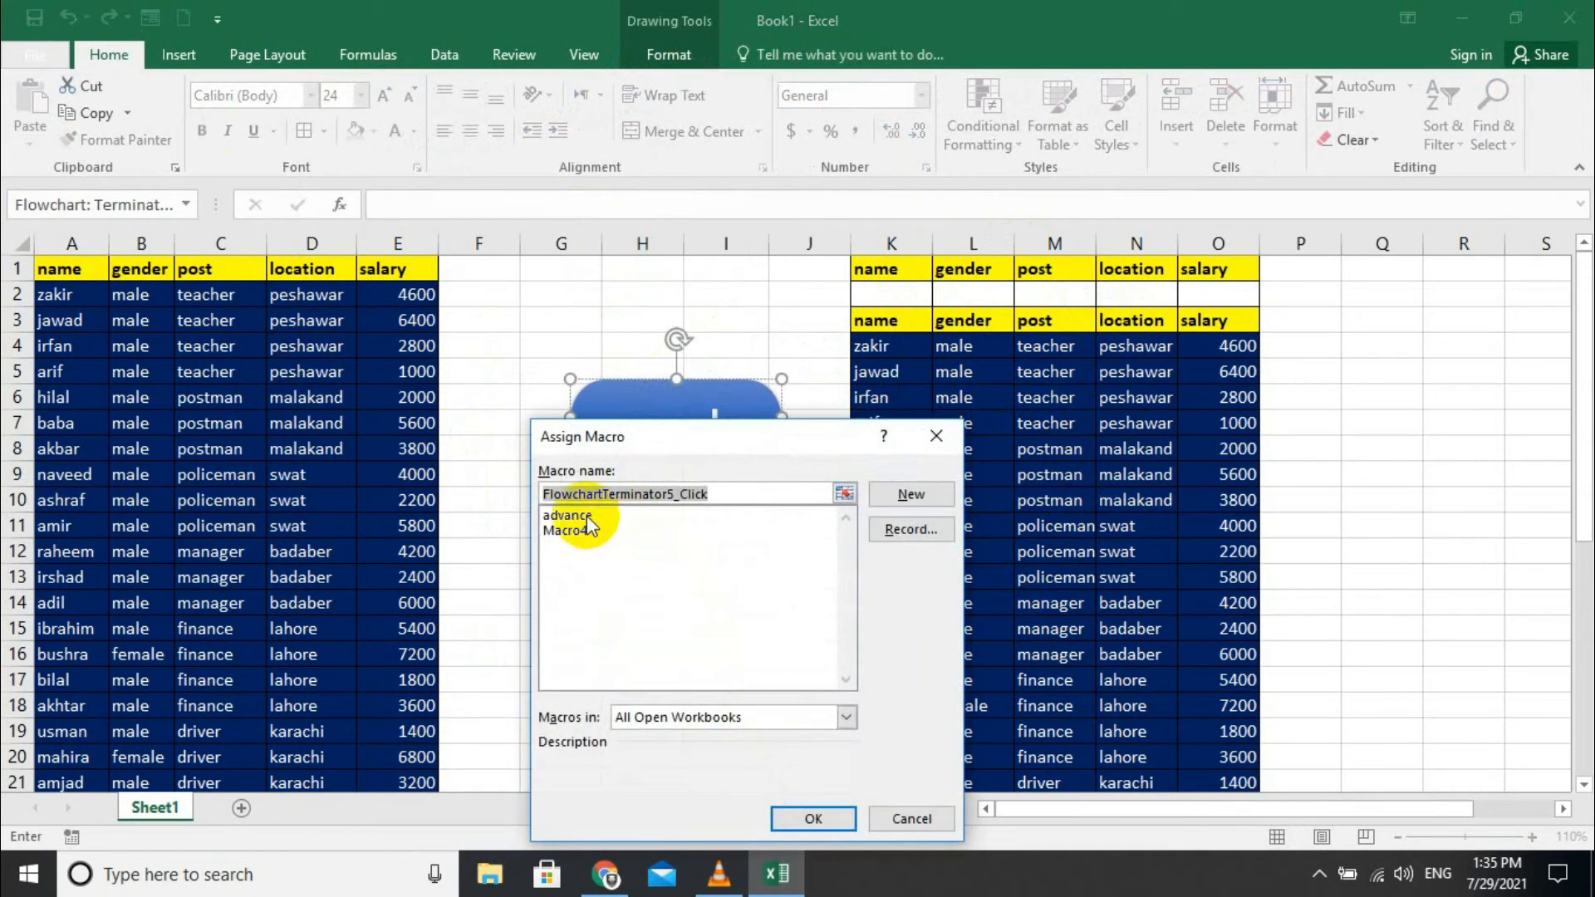
pyautogui.click(586, 515)
pyautogui.click(816, 819)
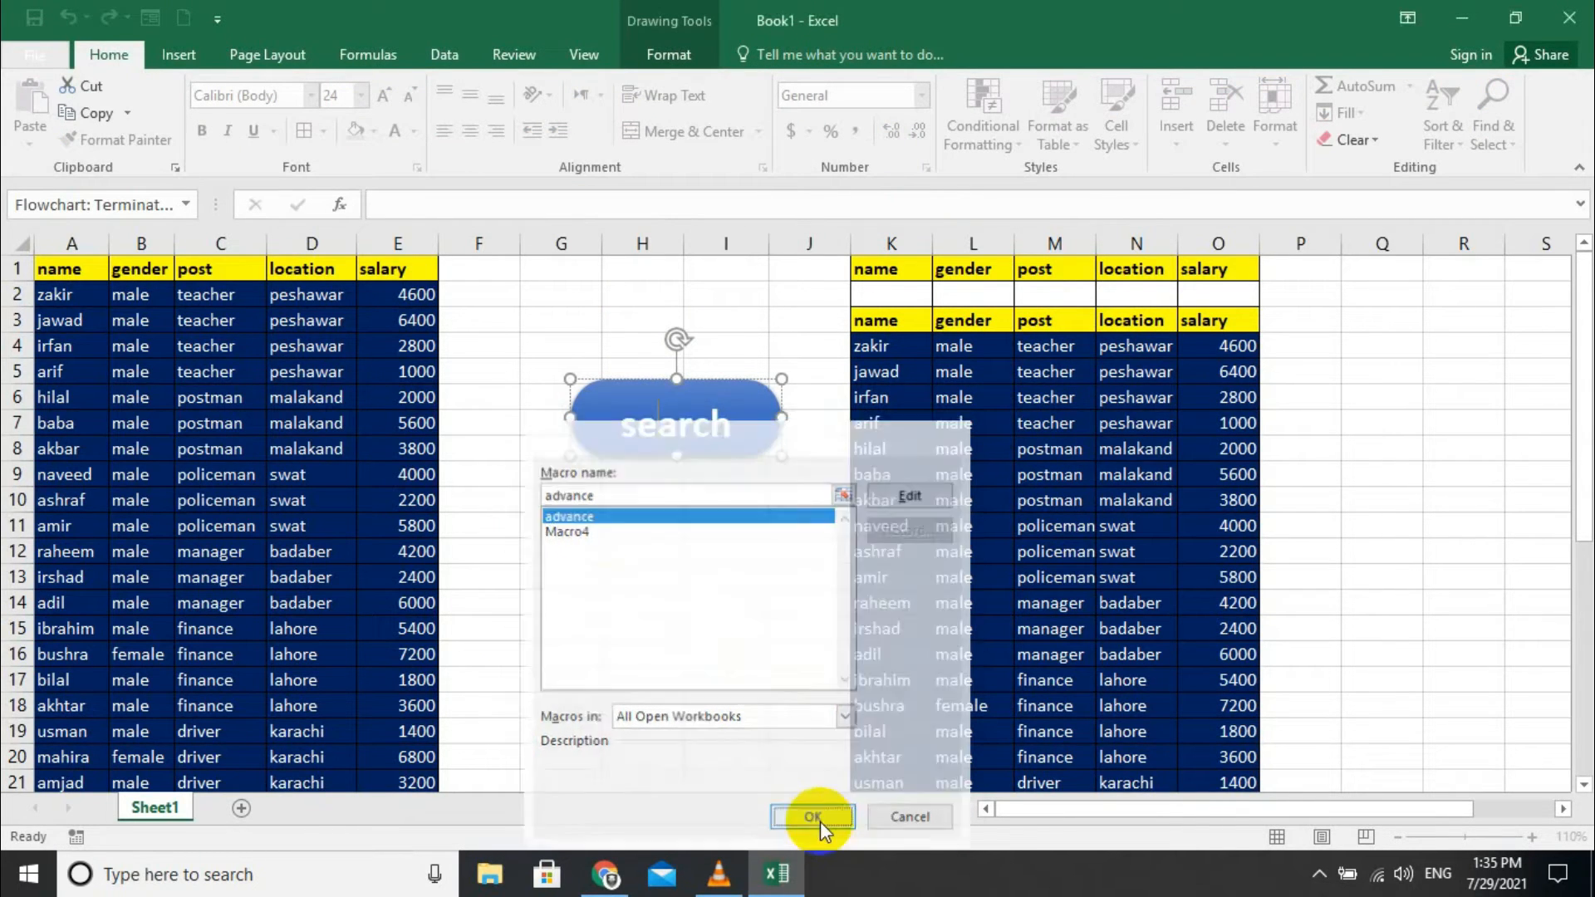
pyautogui.click(785, 523)
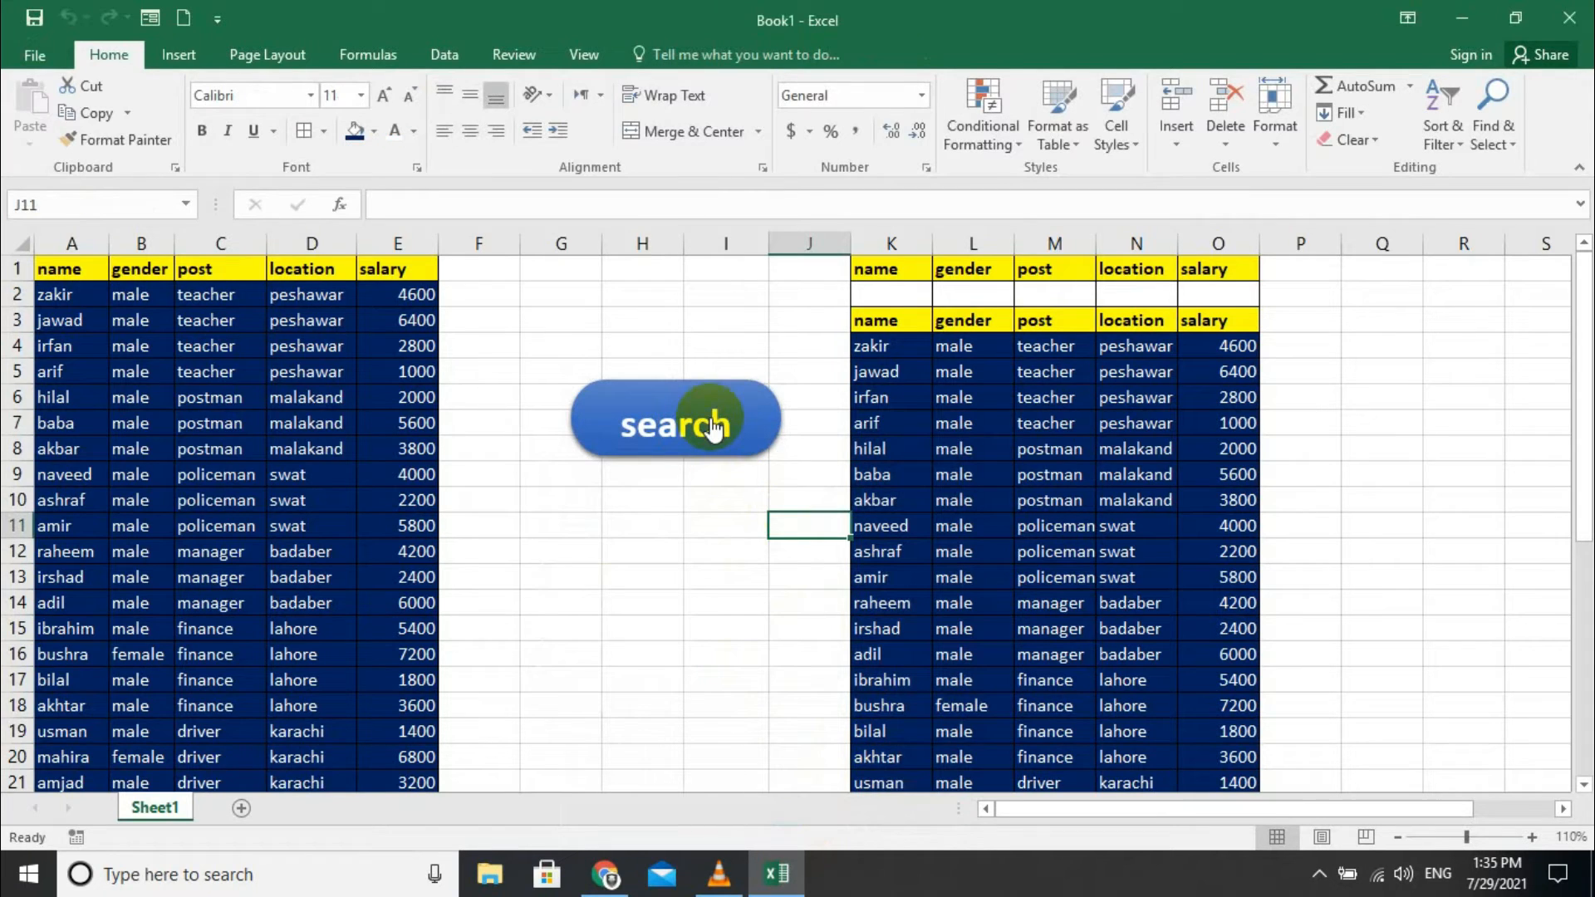
# - Enter 'female' as the gender criterion in L2 and run the search
pyautogui.click(978, 295)
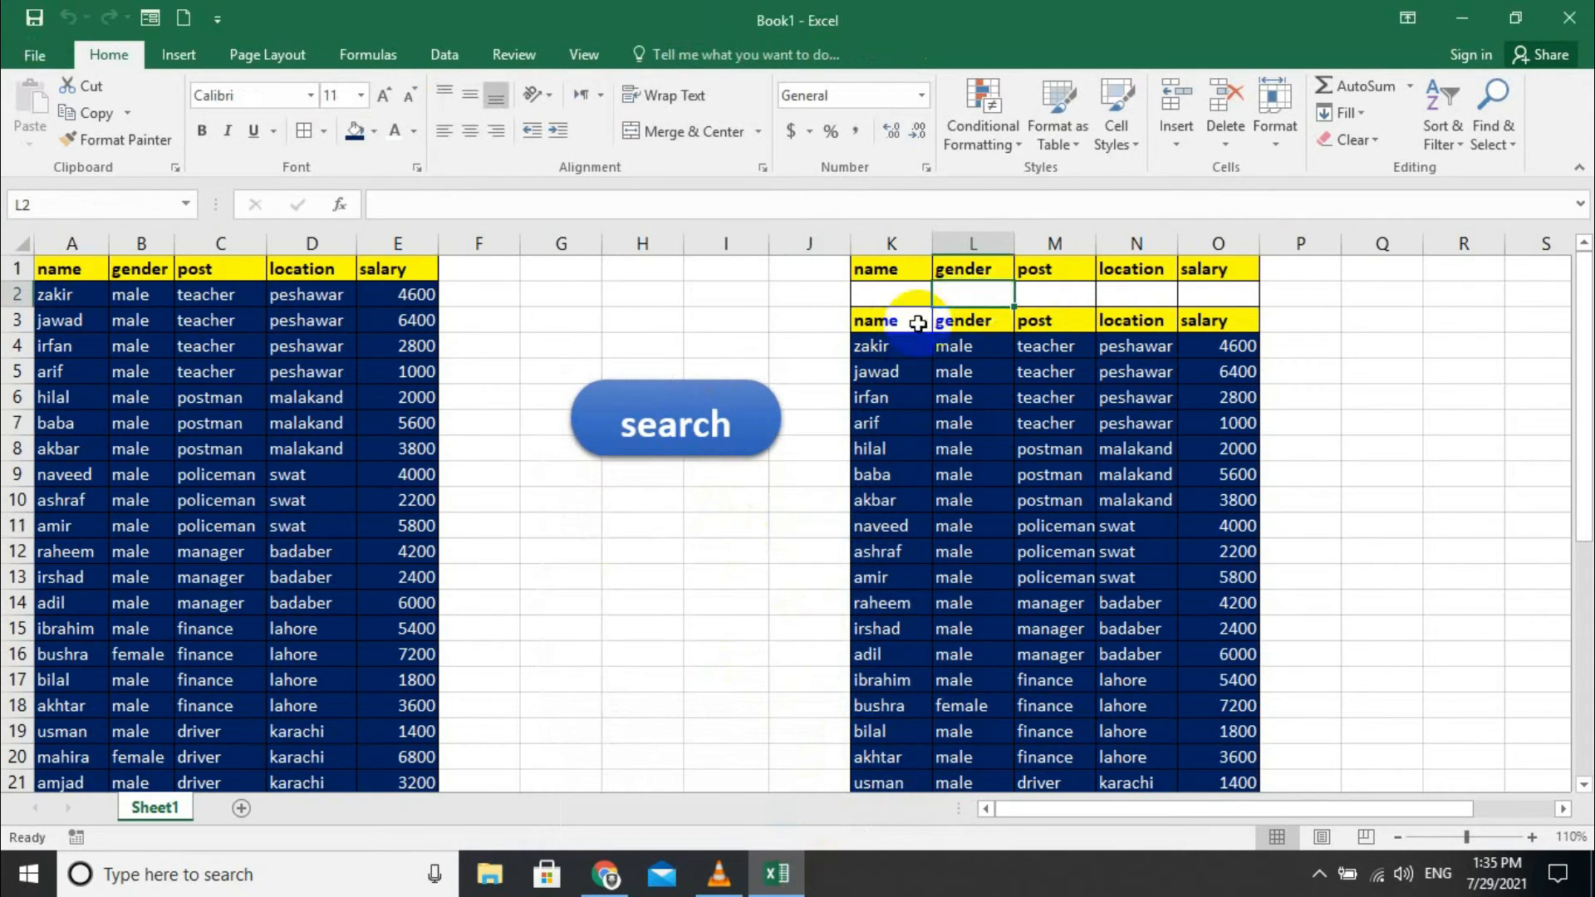
pyautogui.write('female')
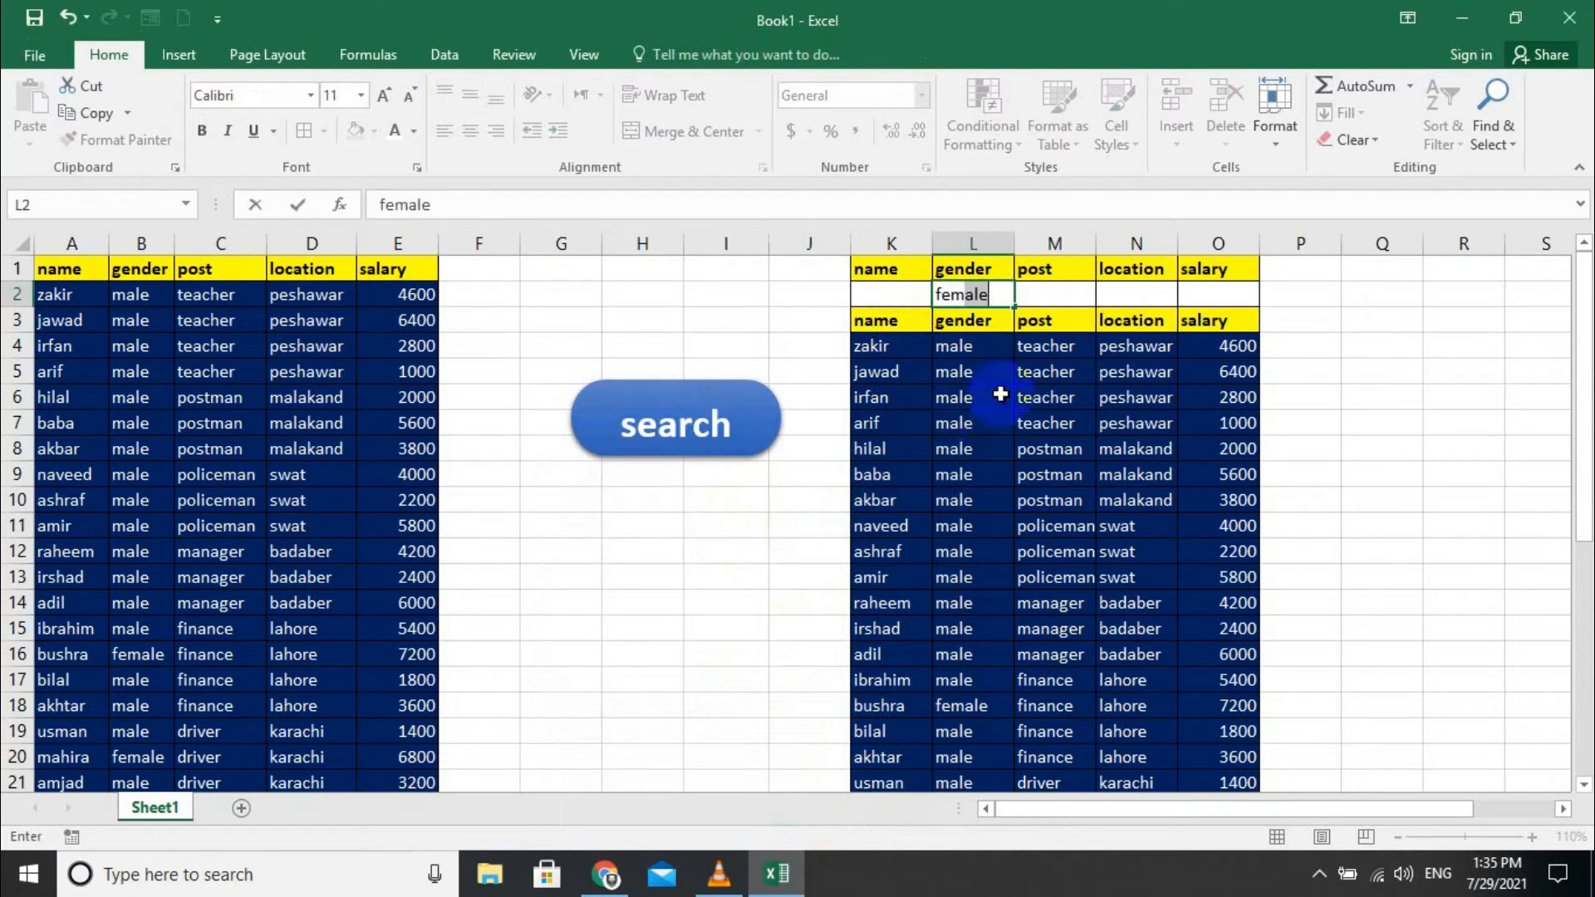
pyautogui.click(1009, 296)
pyautogui.click(737, 458)
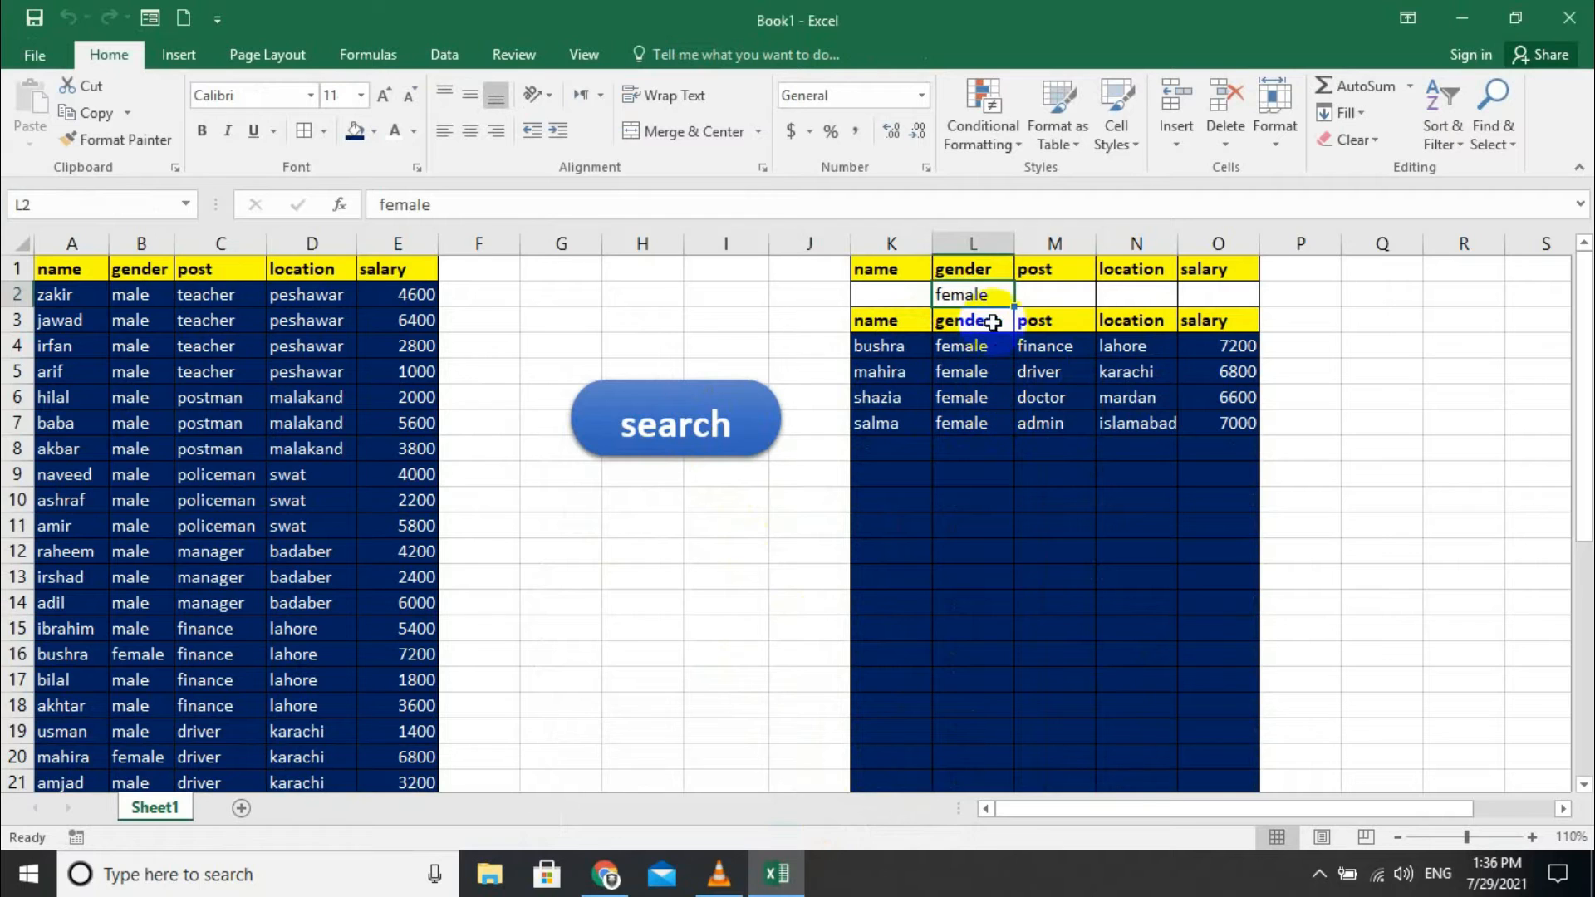
# - Add 'admin' as the post criterion in M2 and search for female admins
pyautogui.click(1068, 290)
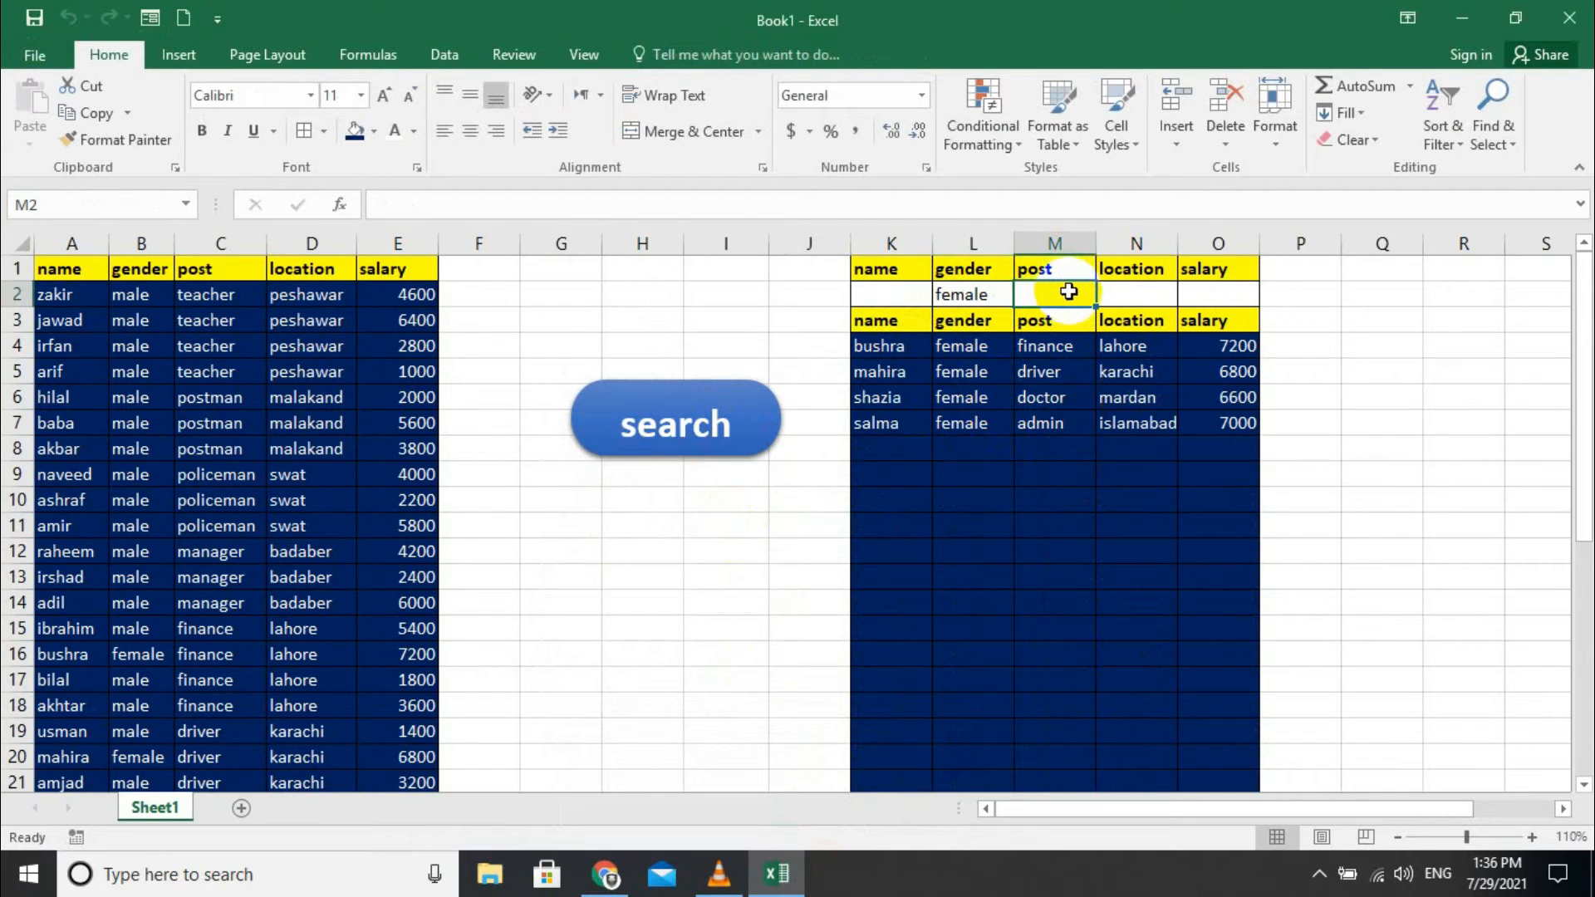
pyautogui.write('admin')
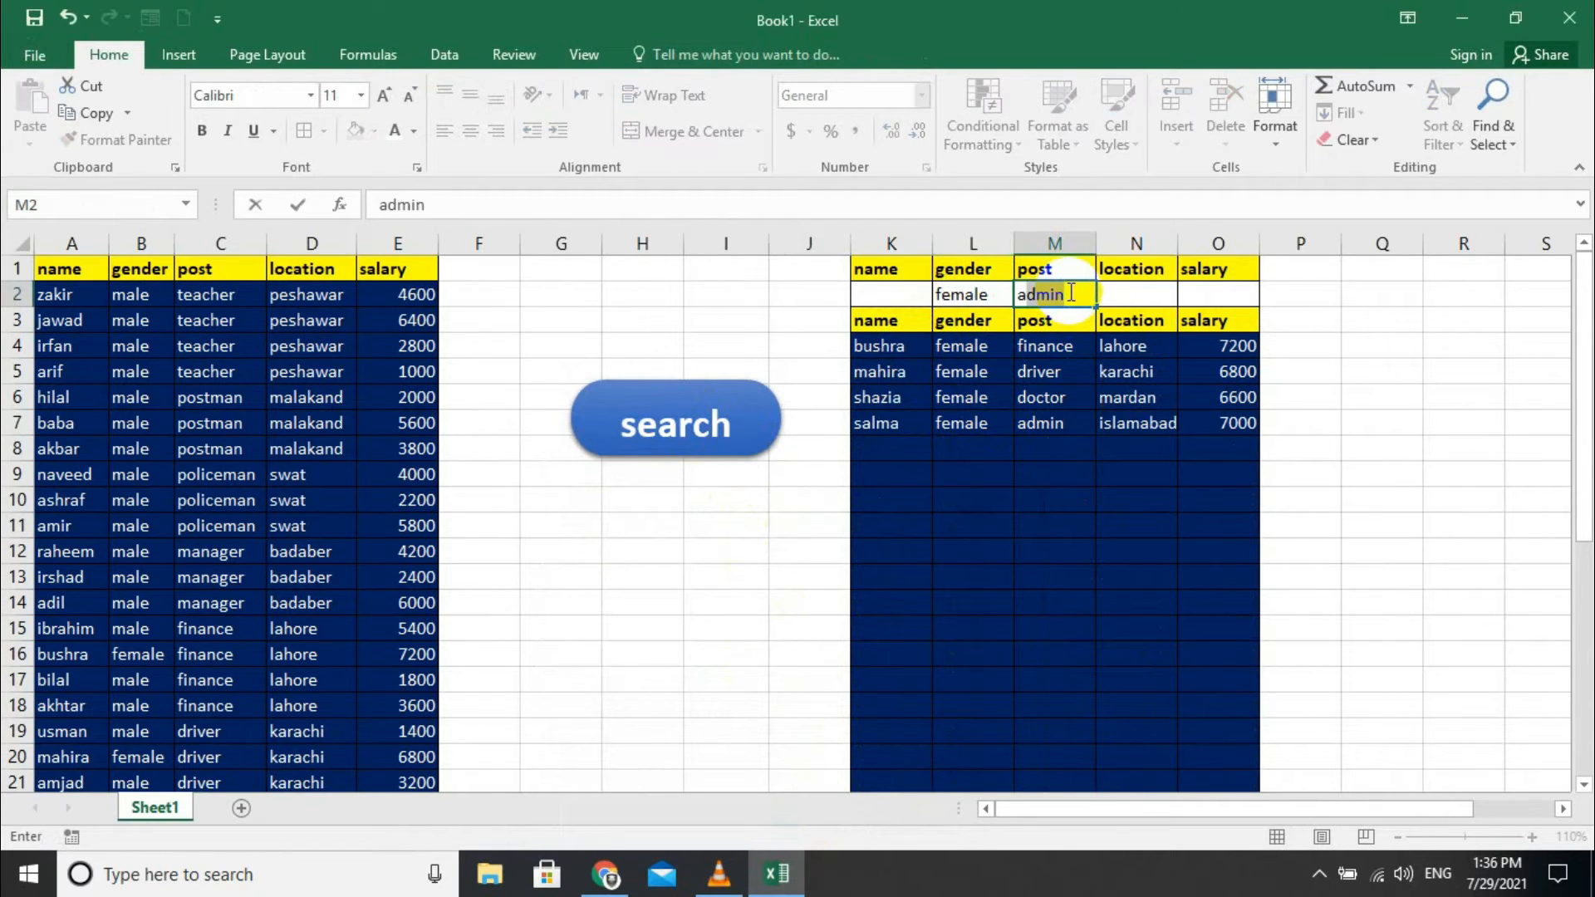
pyautogui.click(1070, 292)
pyautogui.click(676, 405)
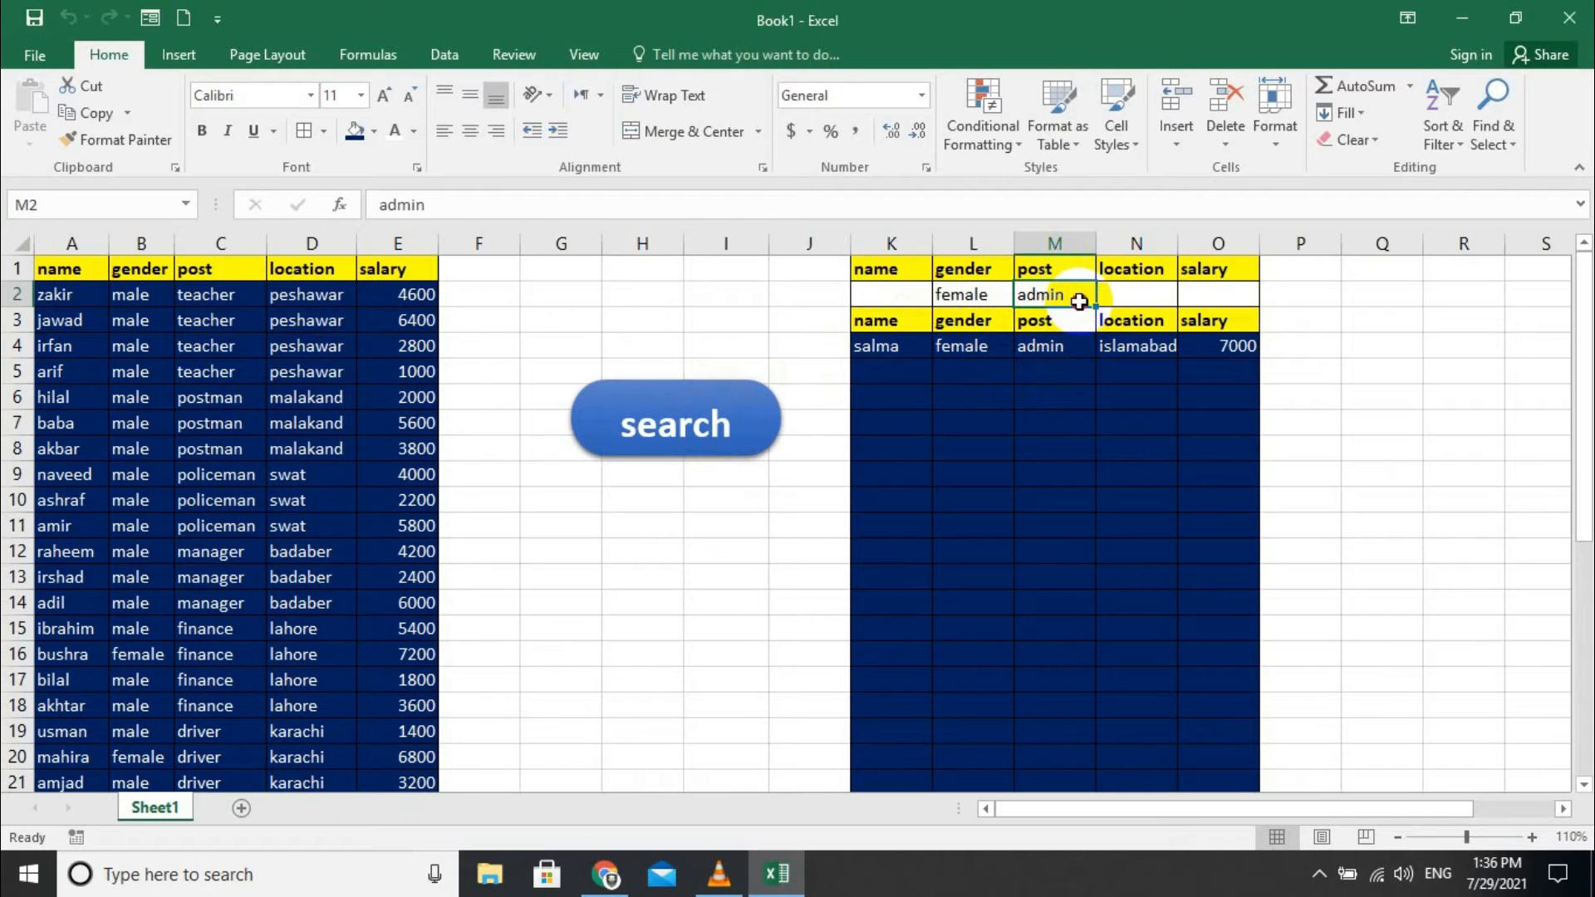
# - Delete 'admin' from M2 and 'female' from L2, then rerun the search
pyautogui.doubleClick(1045, 297)
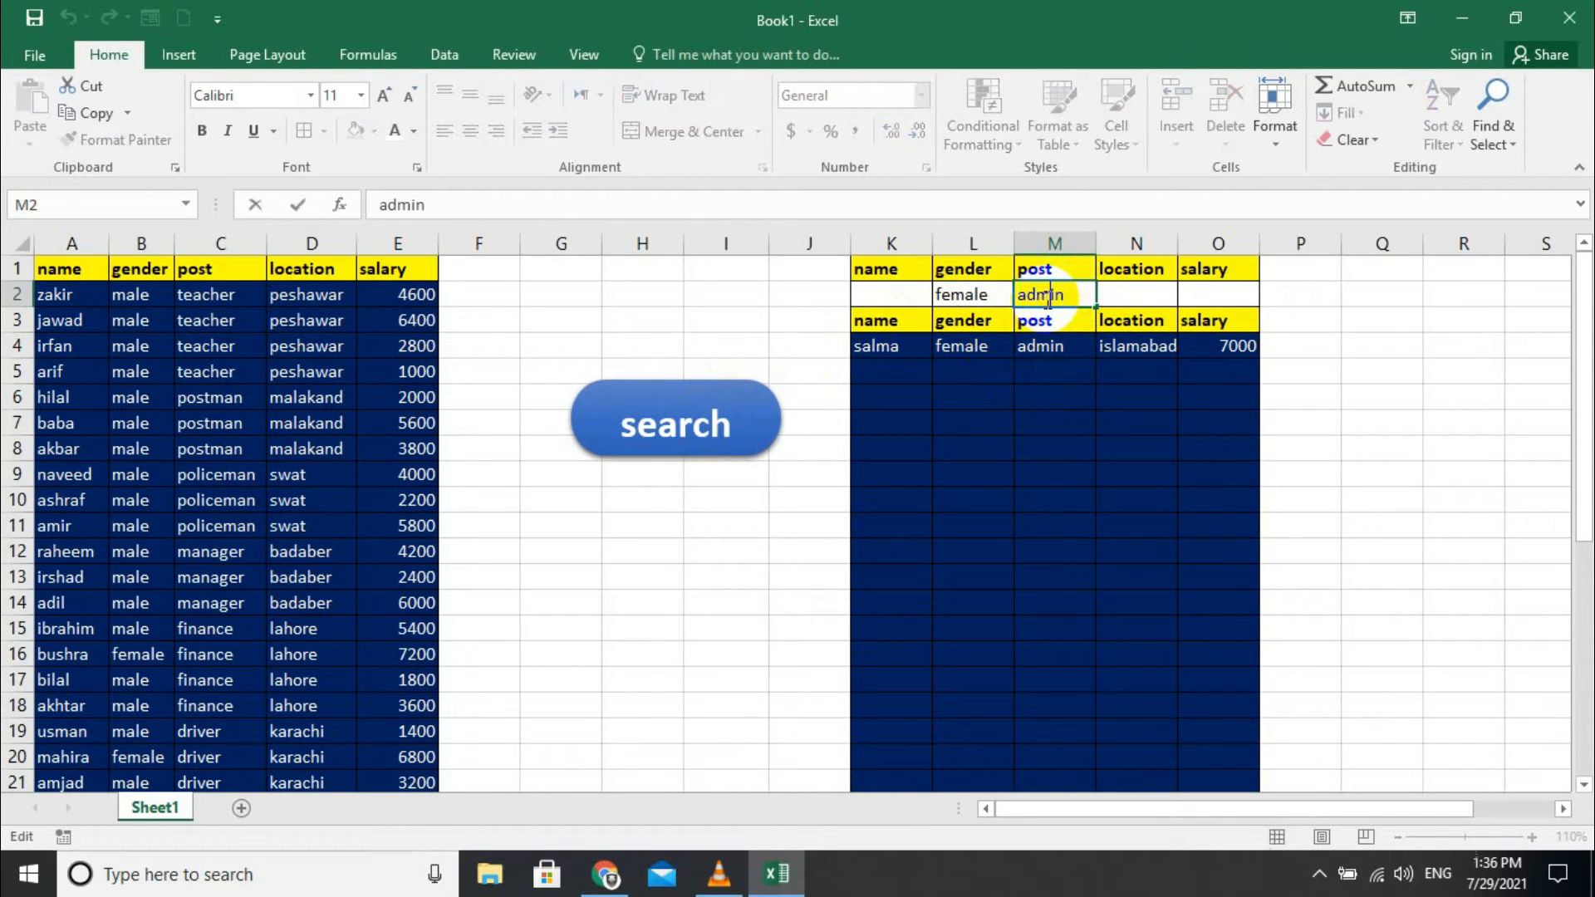
pyautogui.doubleClick(1042, 295)
pyautogui.press('BackSpace')
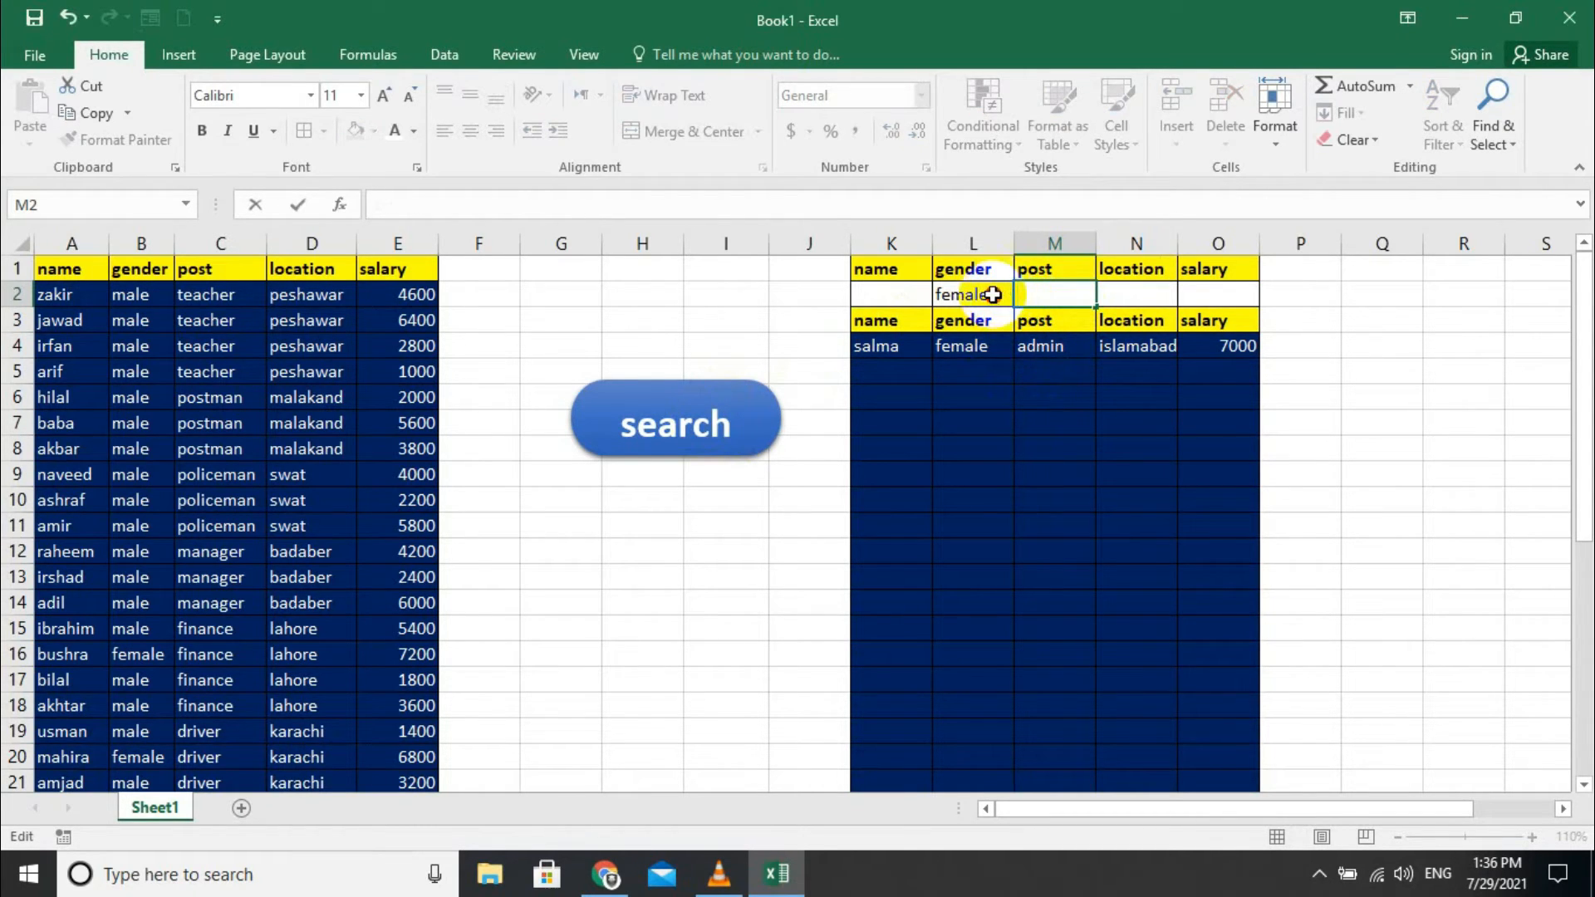
pyautogui.doubleClick(1000, 296)
pyautogui.press('BackSpace')
pyautogui.press('BackSpace')
pyautogui.press('BackSpace')
pyautogui.press('BackSpace')
pyautogui.press('BackSpace')
pyautogui.press('BackSpace')
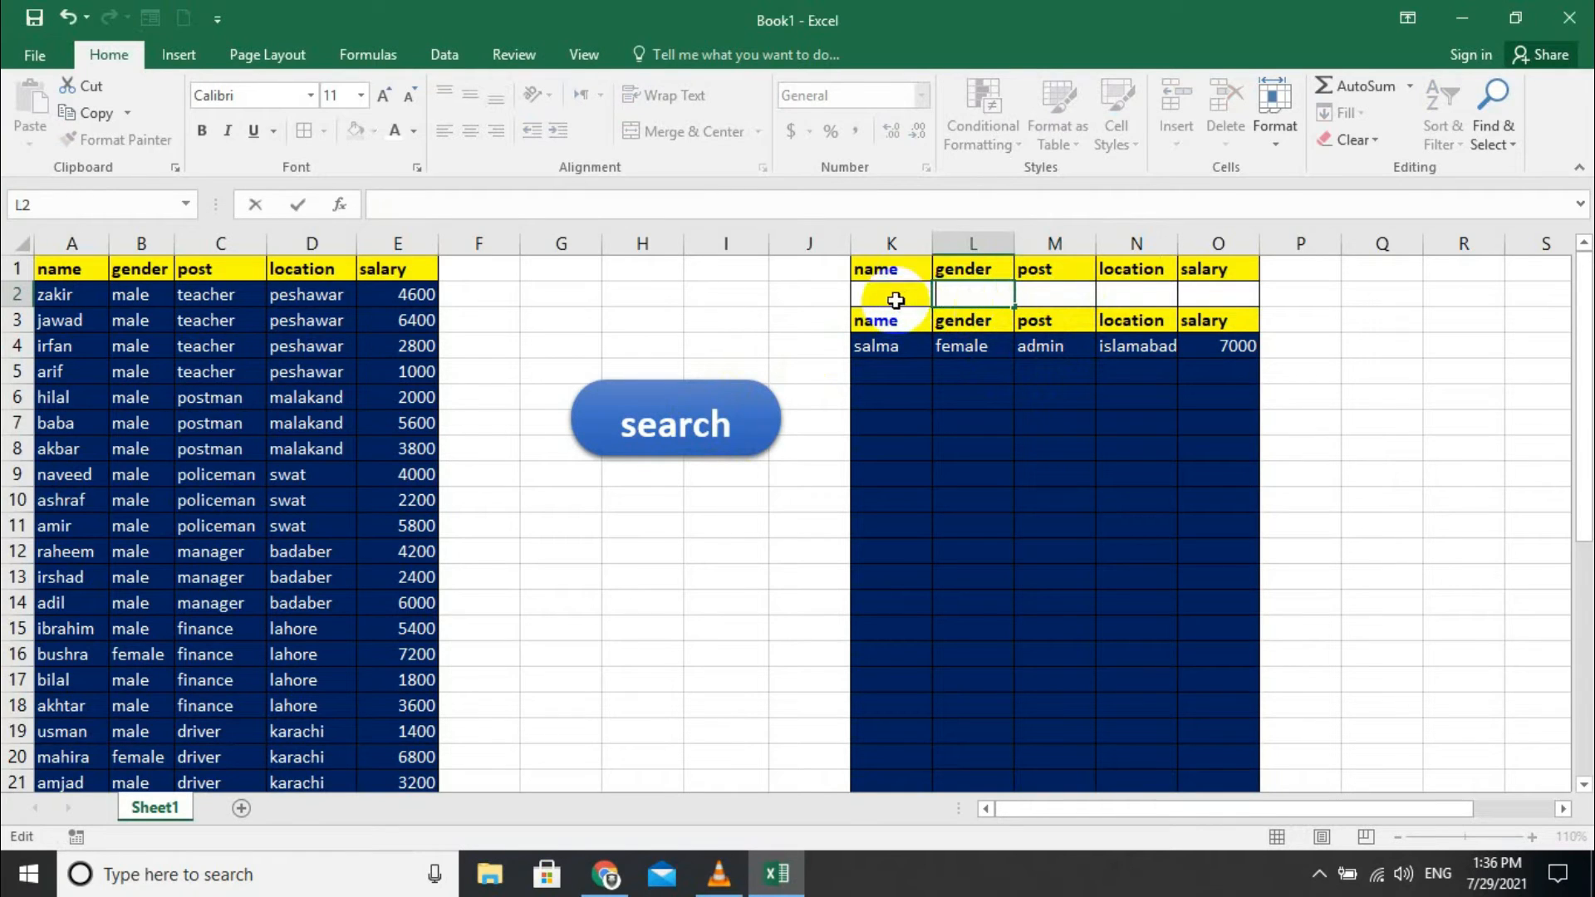
pyautogui.click(897, 297)
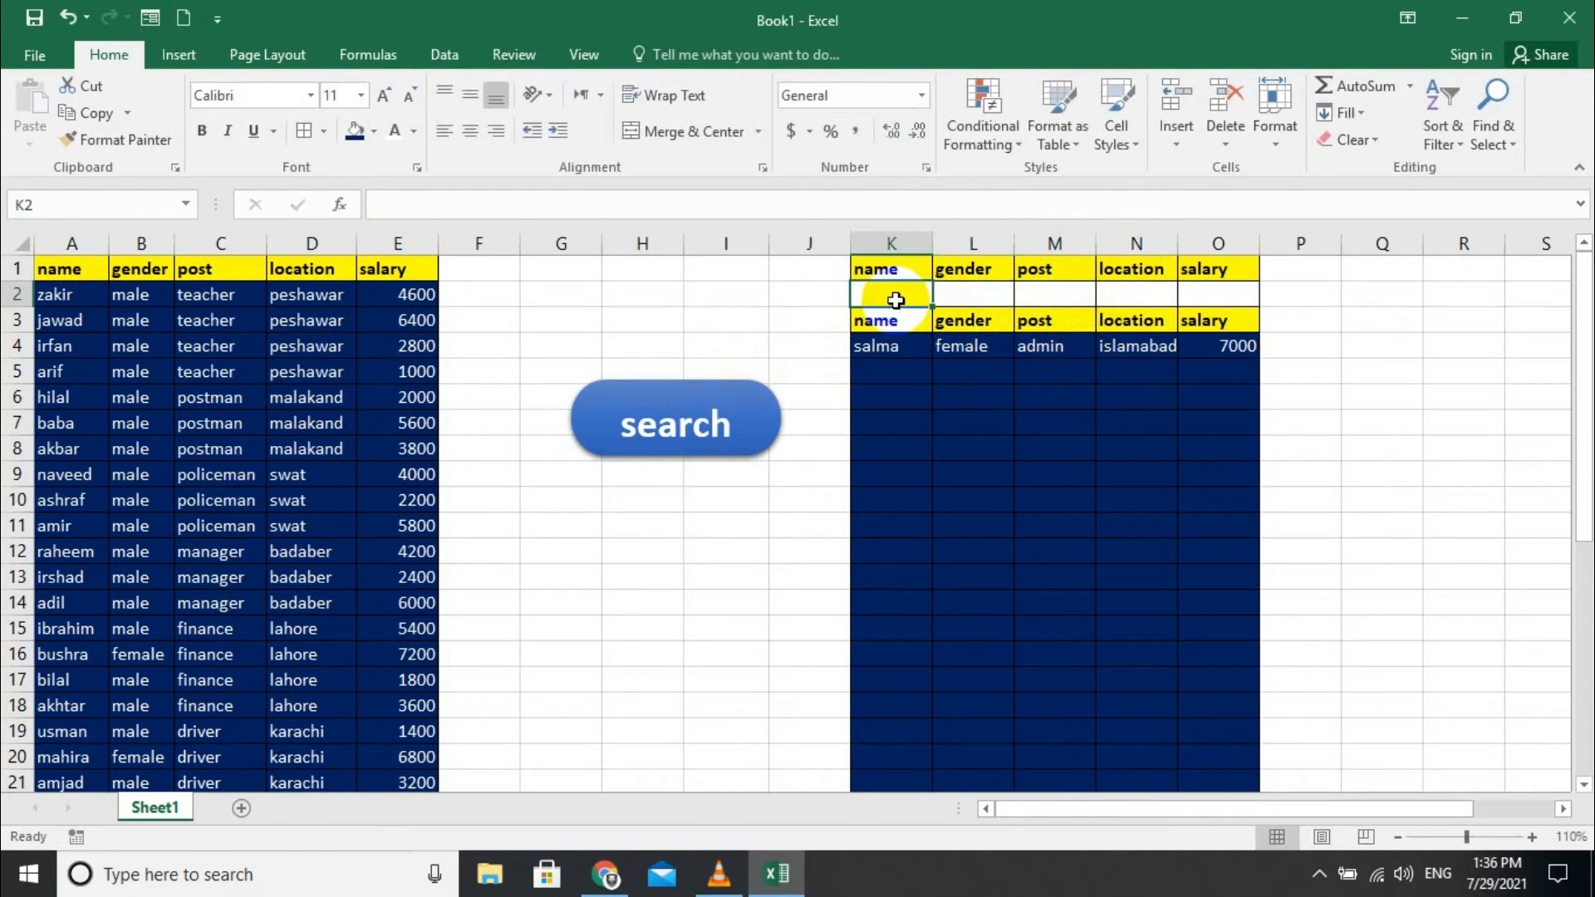
pyautogui.click(1196, 296)
pyautogui.click(658, 448)
# - Try Text to Columns with nothing selected, dismiss the 'no data' warning, and select cell E41
pyautogui.scroll(-5, 1050, 498)
pyautogui.scroll(5, 1030, 532)
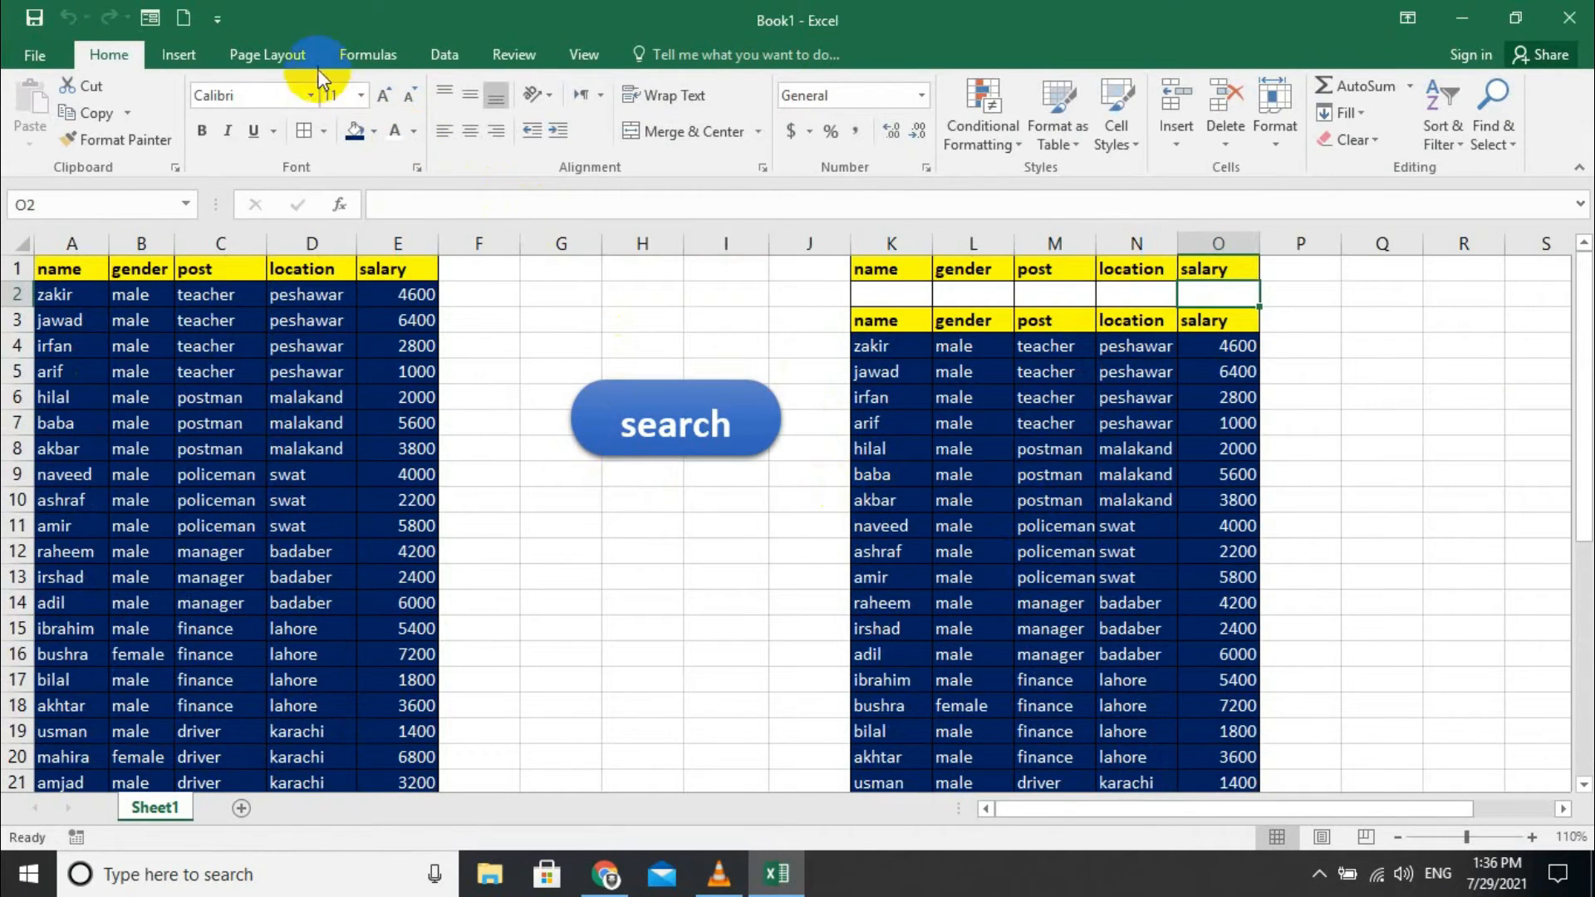
pyautogui.click(432, 59)
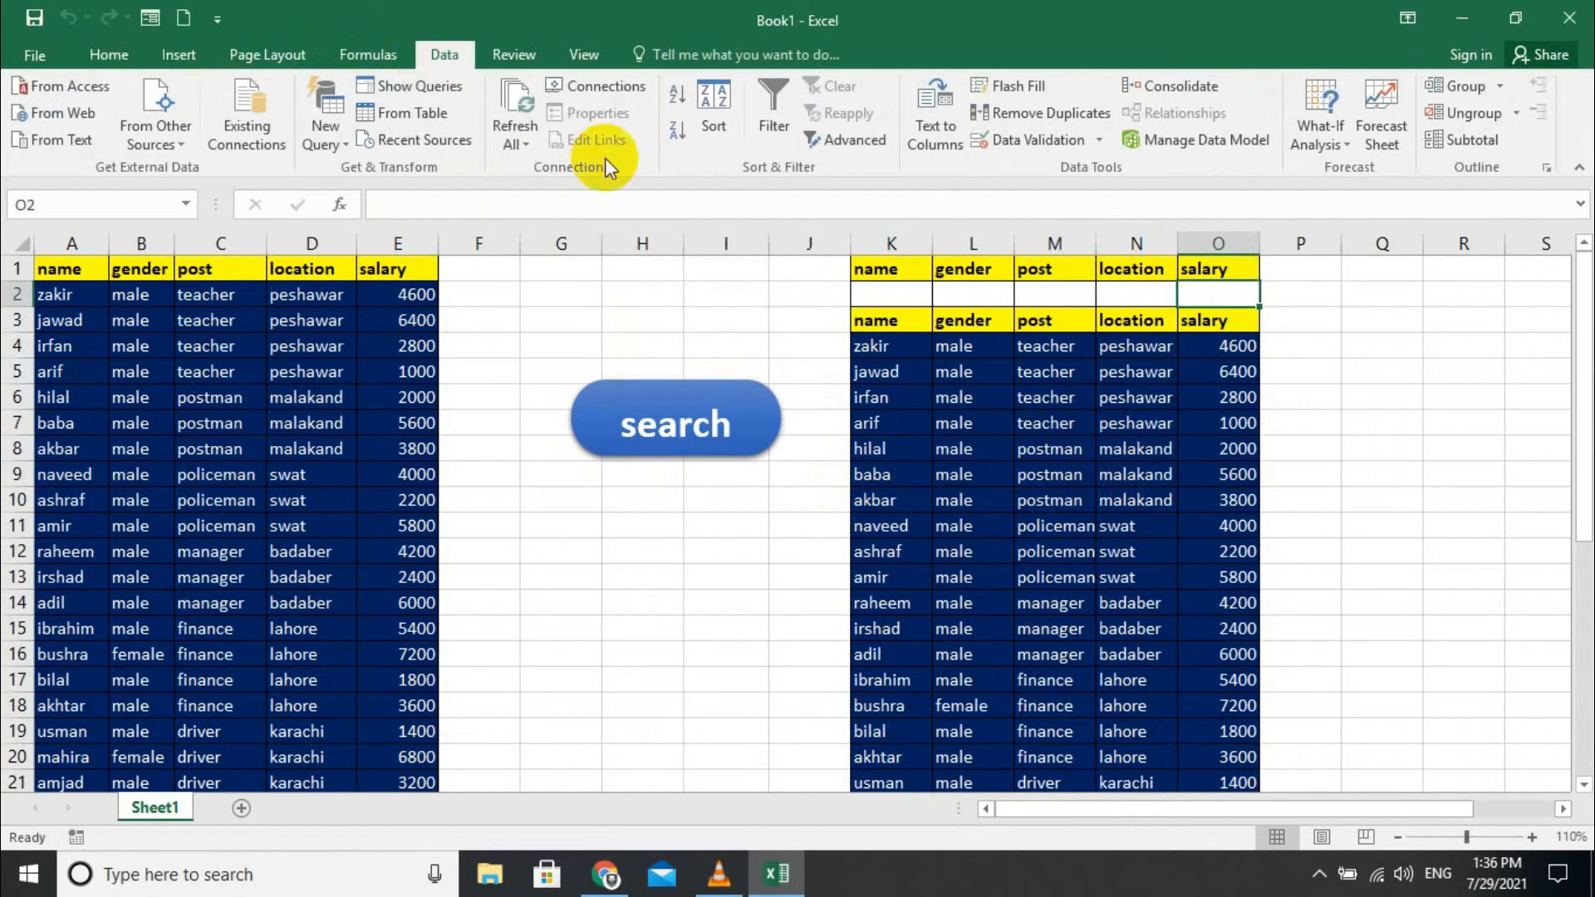
pyautogui.scroll(-8, 930, 346)
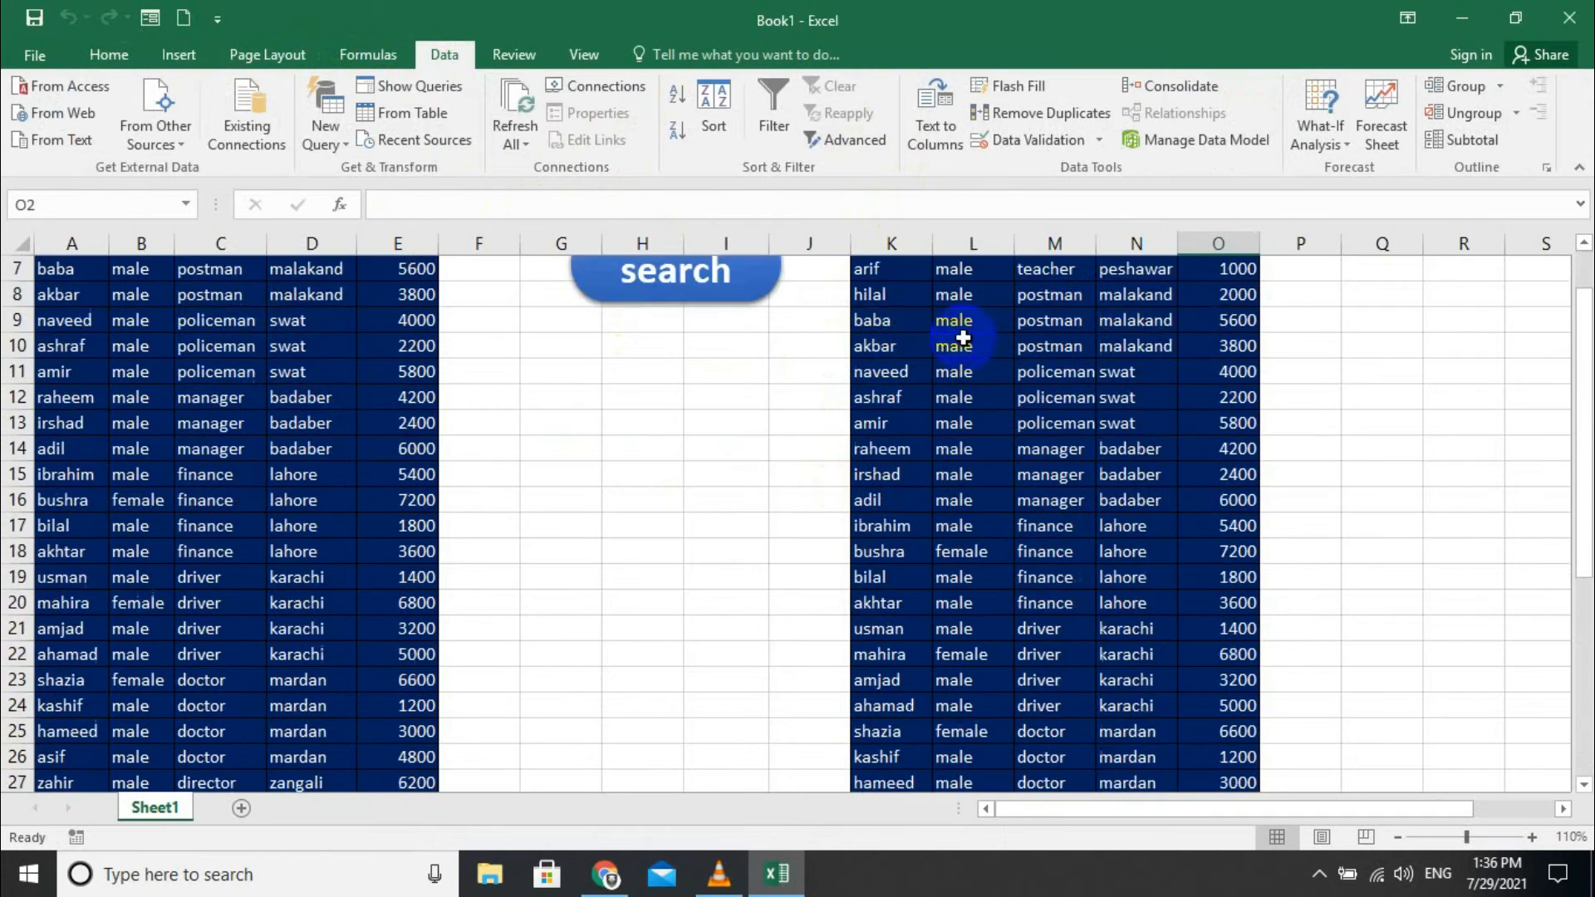
pyautogui.scroll(5, 865, 343)
pyautogui.scroll(-1, 905, 158)
pyautogui.scroll(1, 929, 156)
pyautogui.click(920, 136)
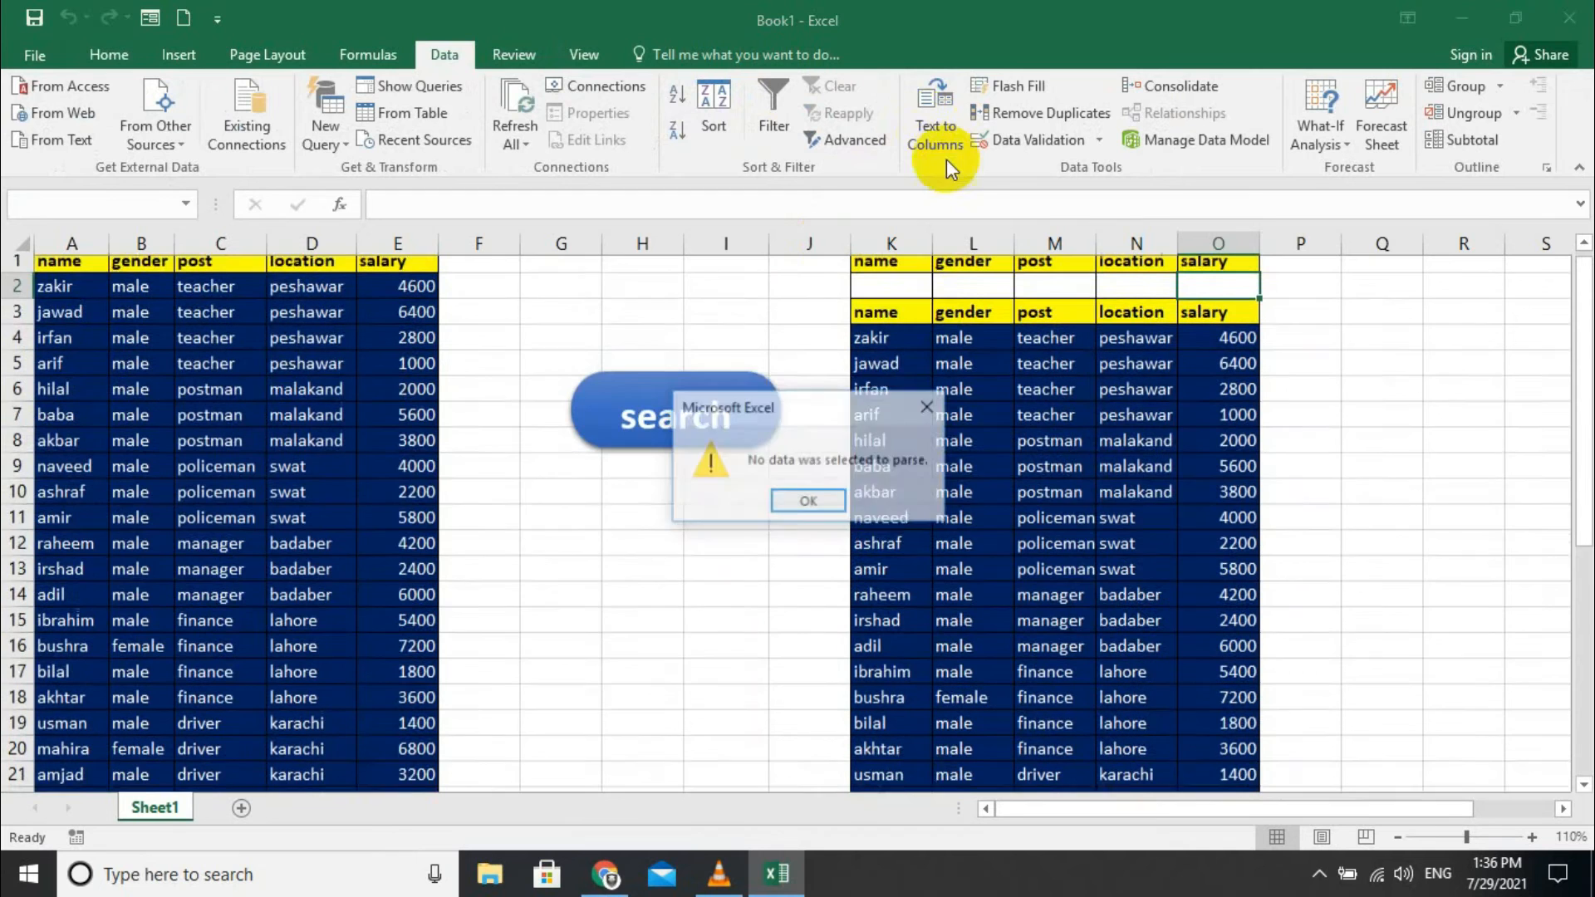
pyautogui.click(920, 410)
pyautogui.scroll(-13, 615, 631)
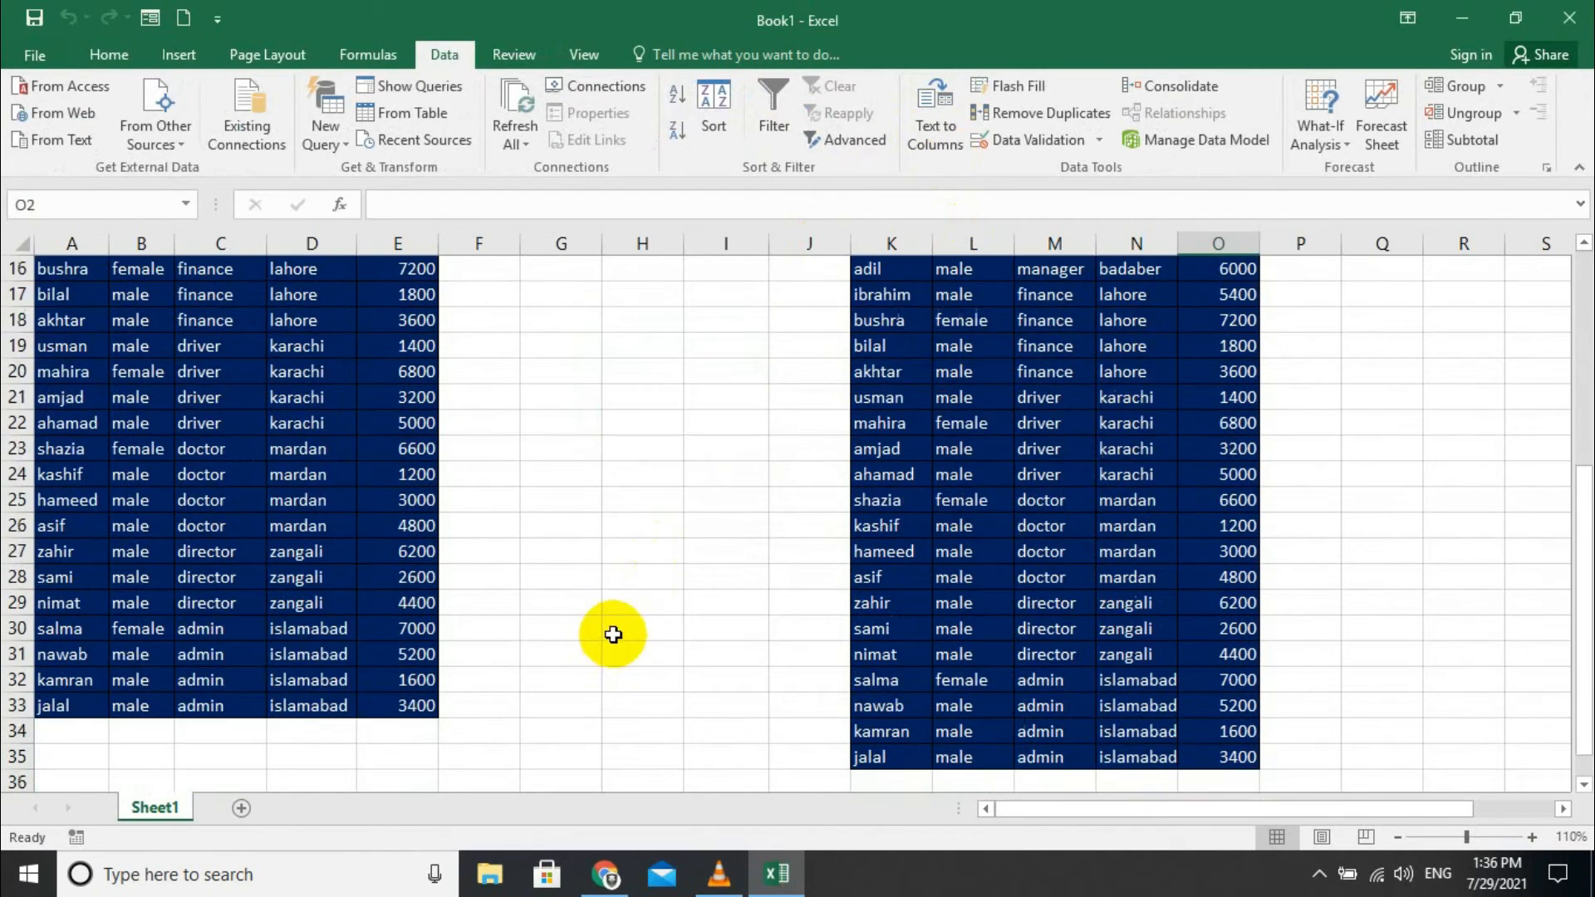
pyautogui.scroll(2, 499, 573)
pyautogui.scroll(2, 486, 565)
pyautogui.click(419, 599)
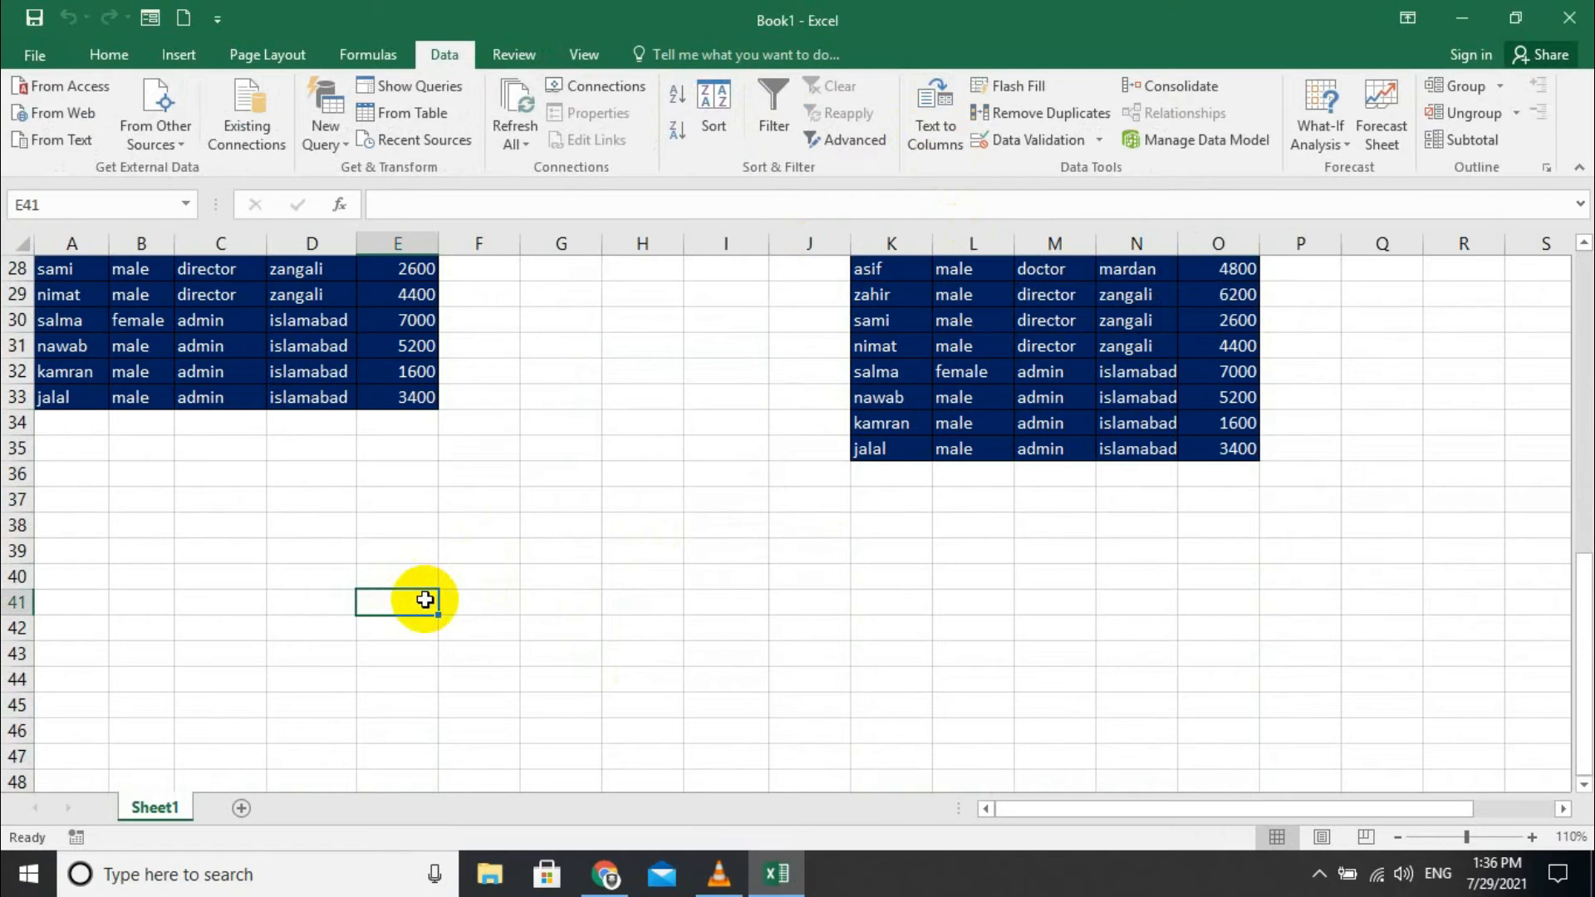
# - Type 'PITinstiute' in E41, then edit it to read 'PIT instiute peshawar'
pyautogui.write('PITins')
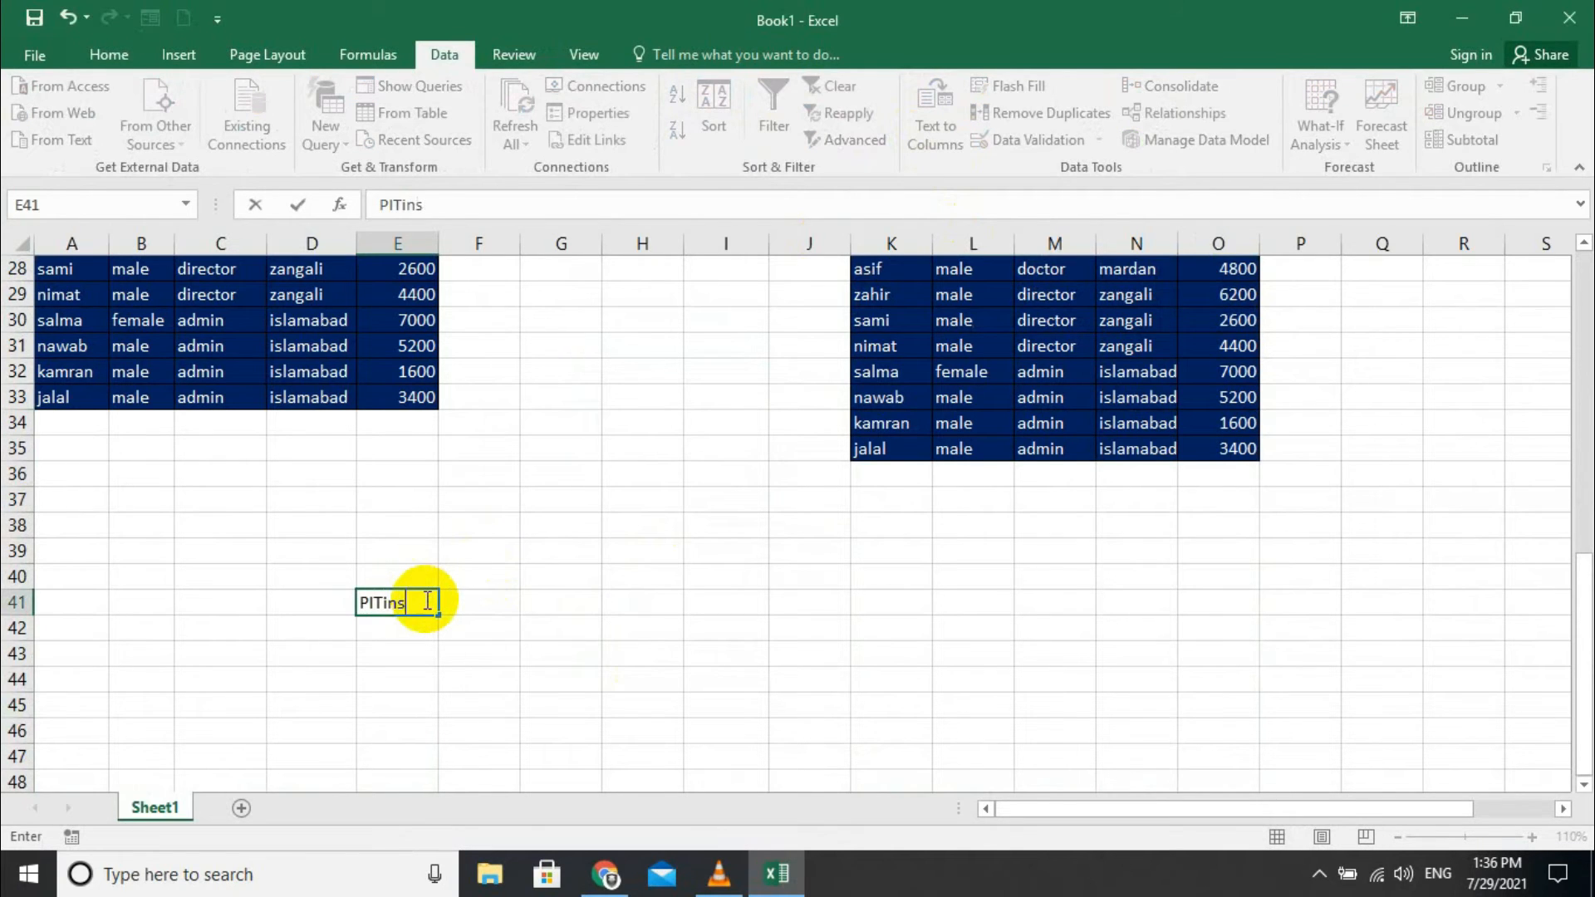
pyautogui.press('Left')
pyautogui.press('Left')
pyautogui.press('Left')
pyautogui.press('Left')
pyautogui.press('Right')
pyautogui.press('Right')
pyautogui.press('Right')
pyautogui.press('Right')
pyautogui.press('Right')
pyautogui.scroll(2, 425, 599)
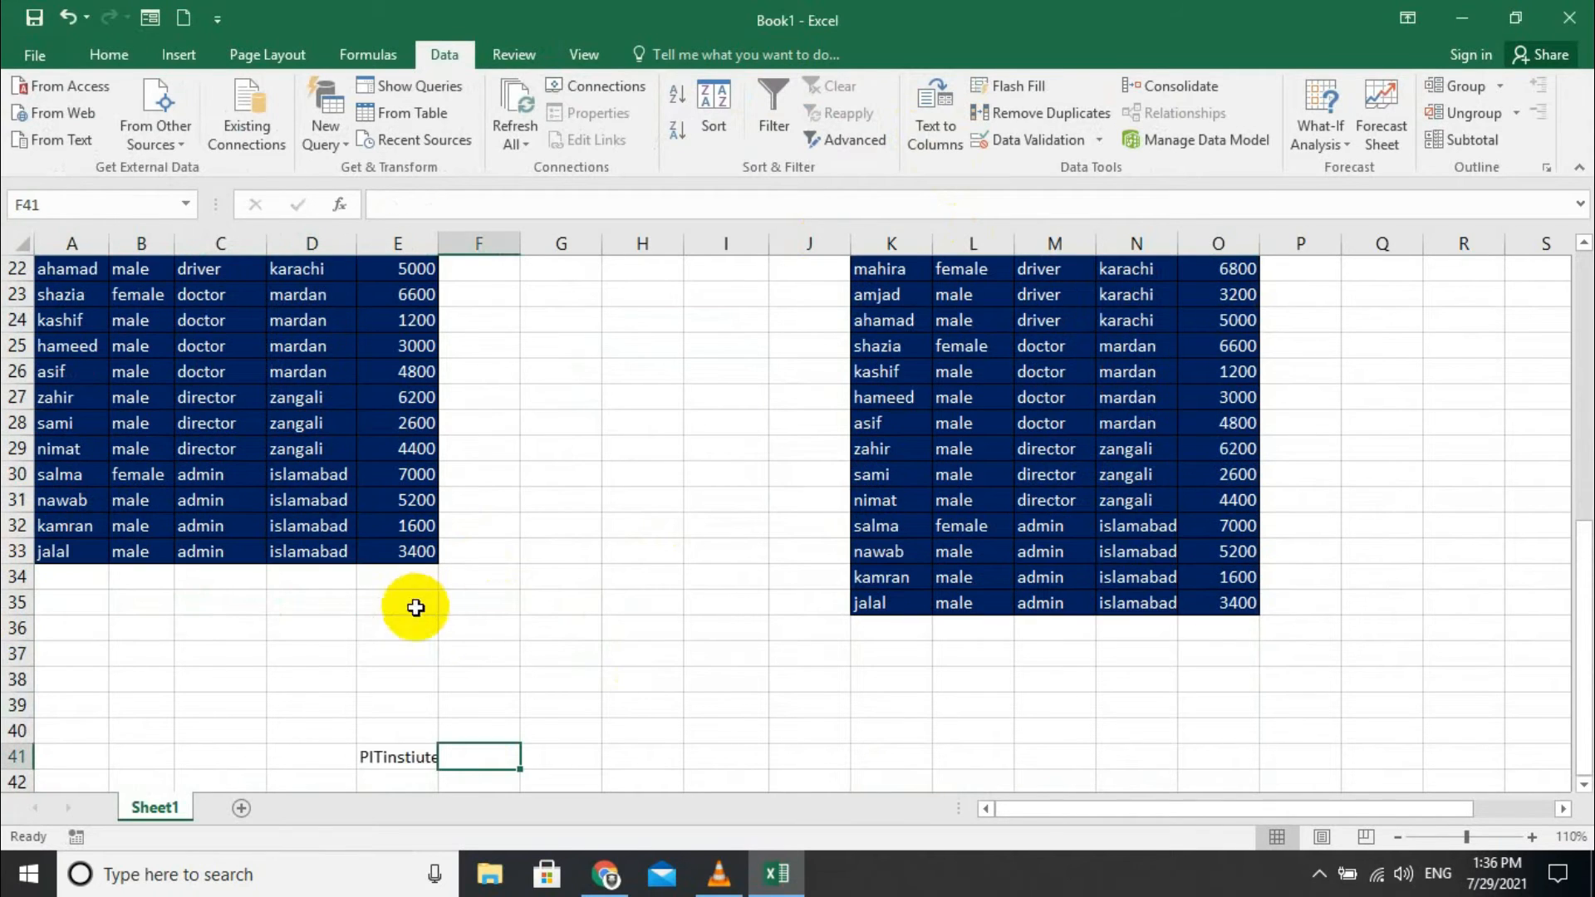
pyautogui.click(392, 754)
pyautogui.doubleClick(385, 756)
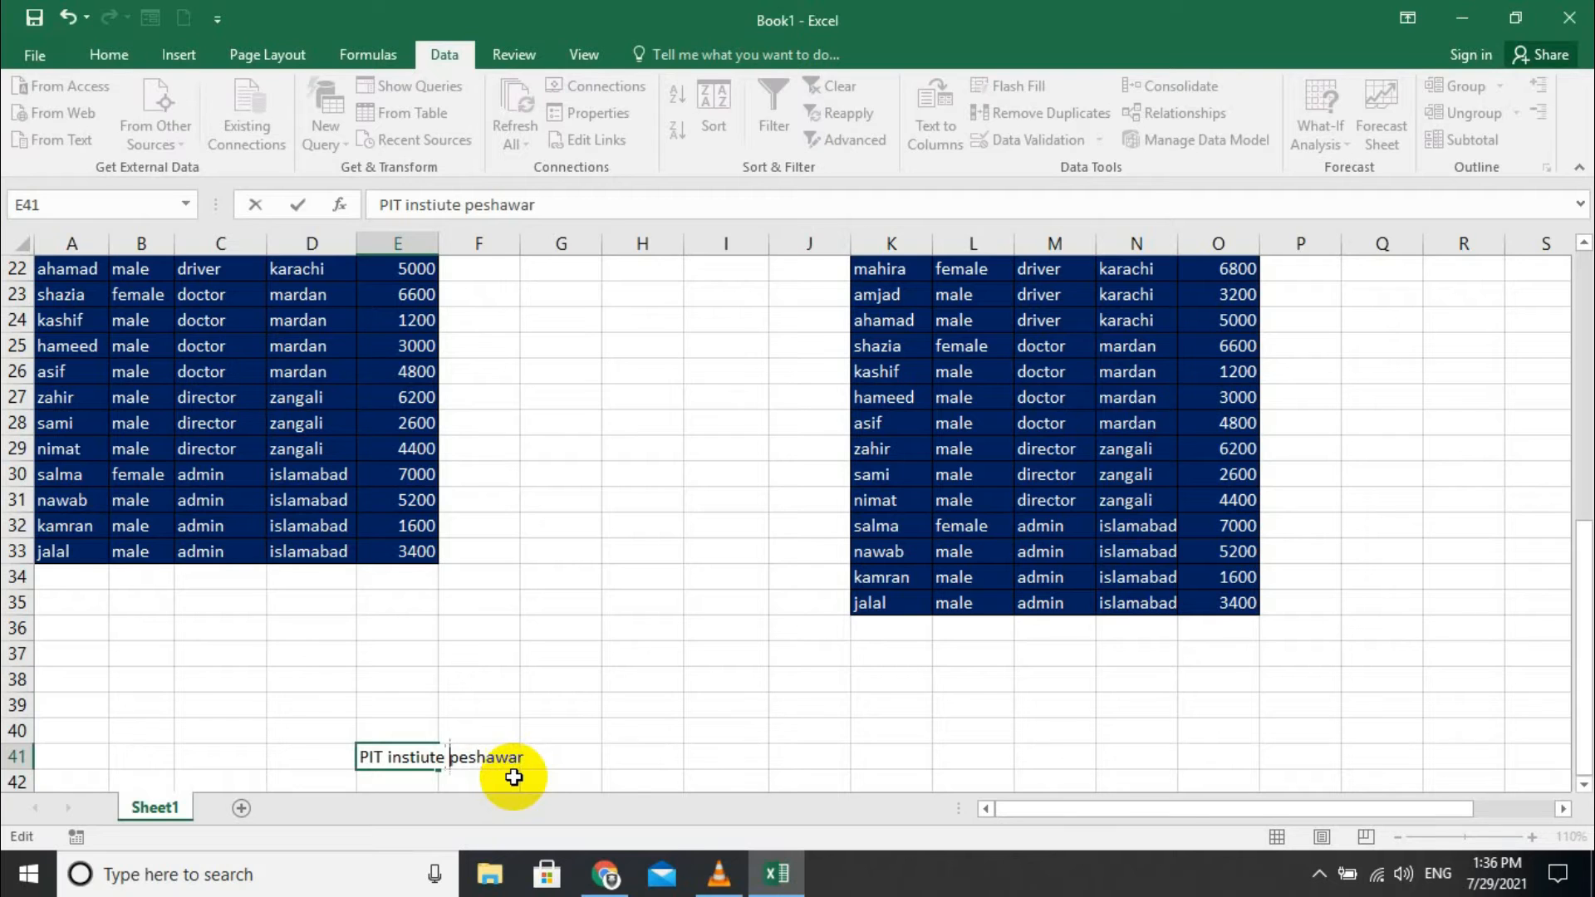
pyautogui.click(541, 724)
pyautogui.moveTo(633, 726); pyautogui.dragTo(693, 737)
pyautogui.click(696, 778)
pyautogui.scroll(-3, 581, 705)
pyautogui.click(475, 528)
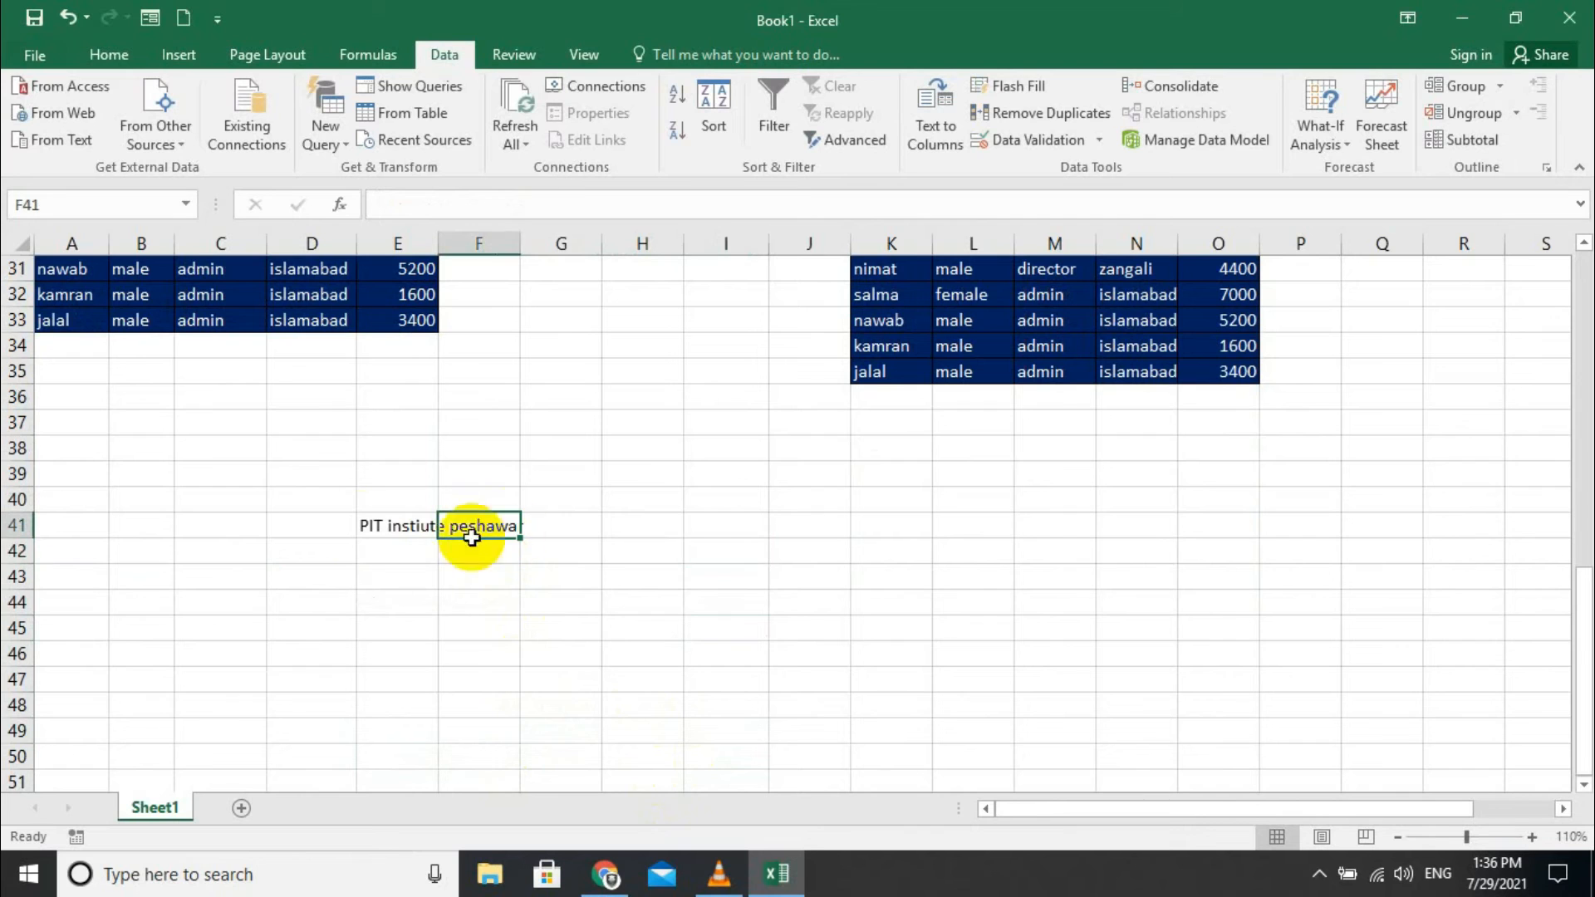
pyautogui.click(362, 525)
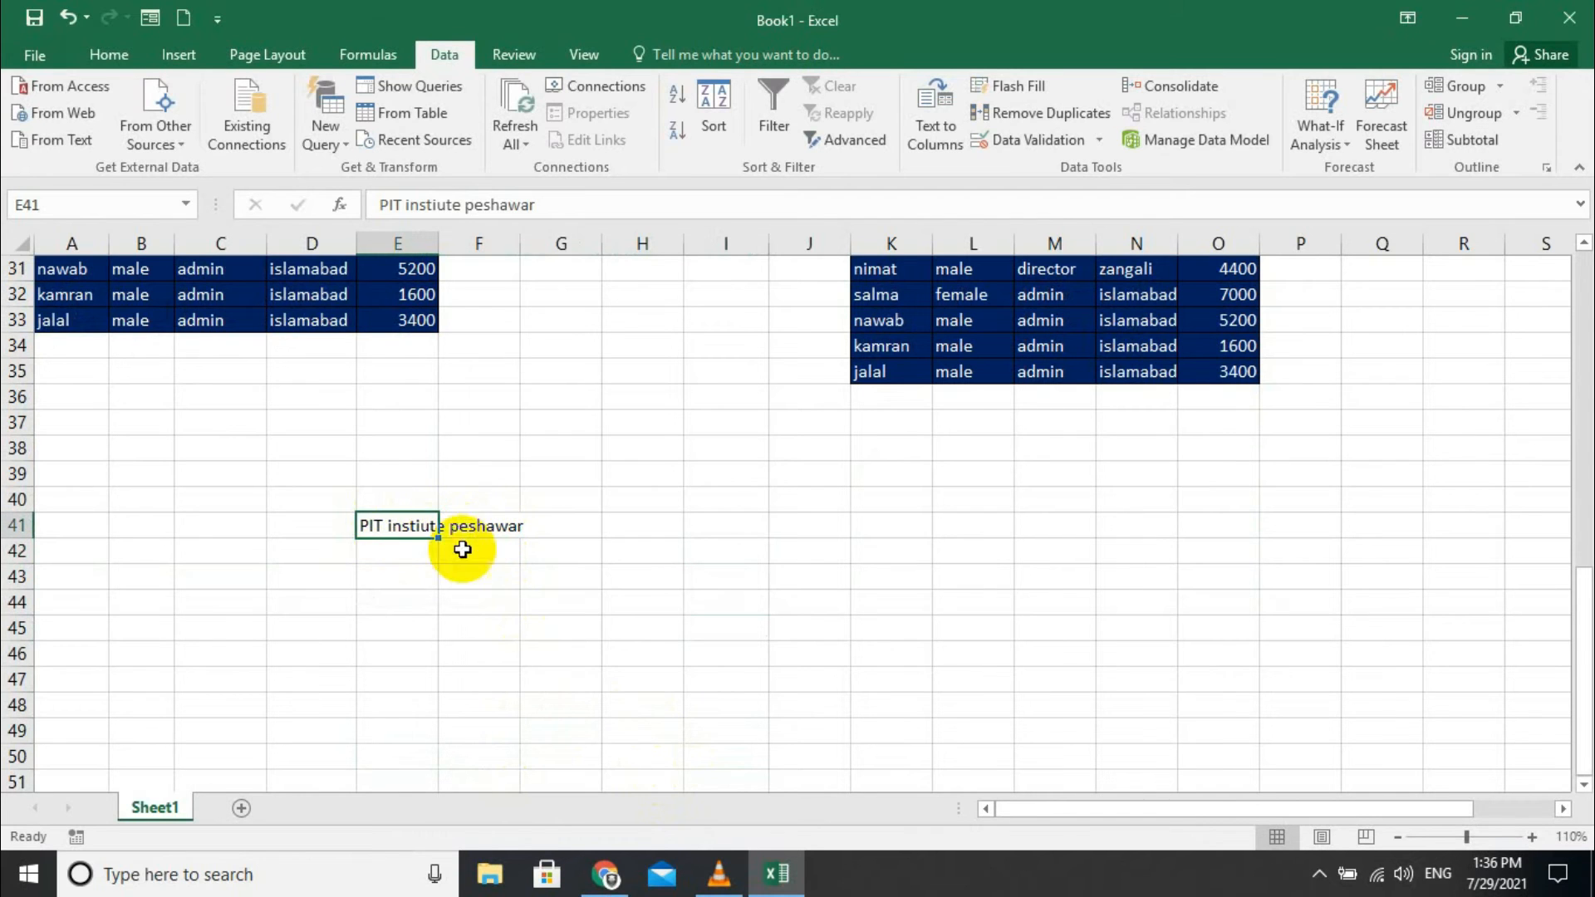
# - Split 'PIT instiute peshawar' in E41 by fixed width into E41:G41, keeping General format
pyautogui.click(929, 114)
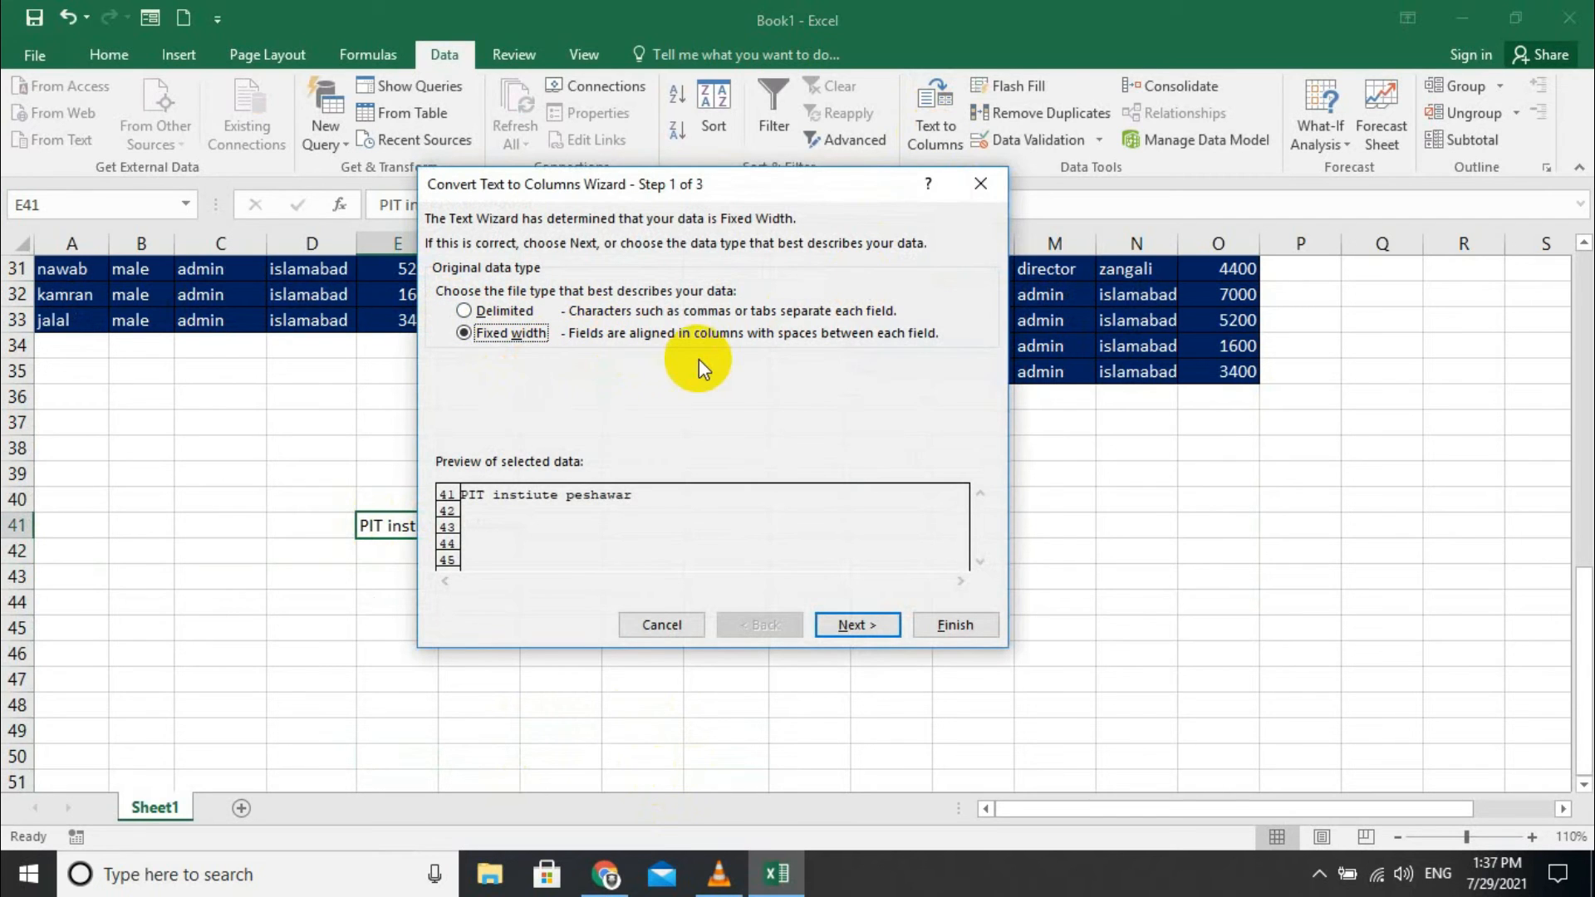
pyautogui.moveTo(802, 176); pyautogui.dragTo(936, 314)
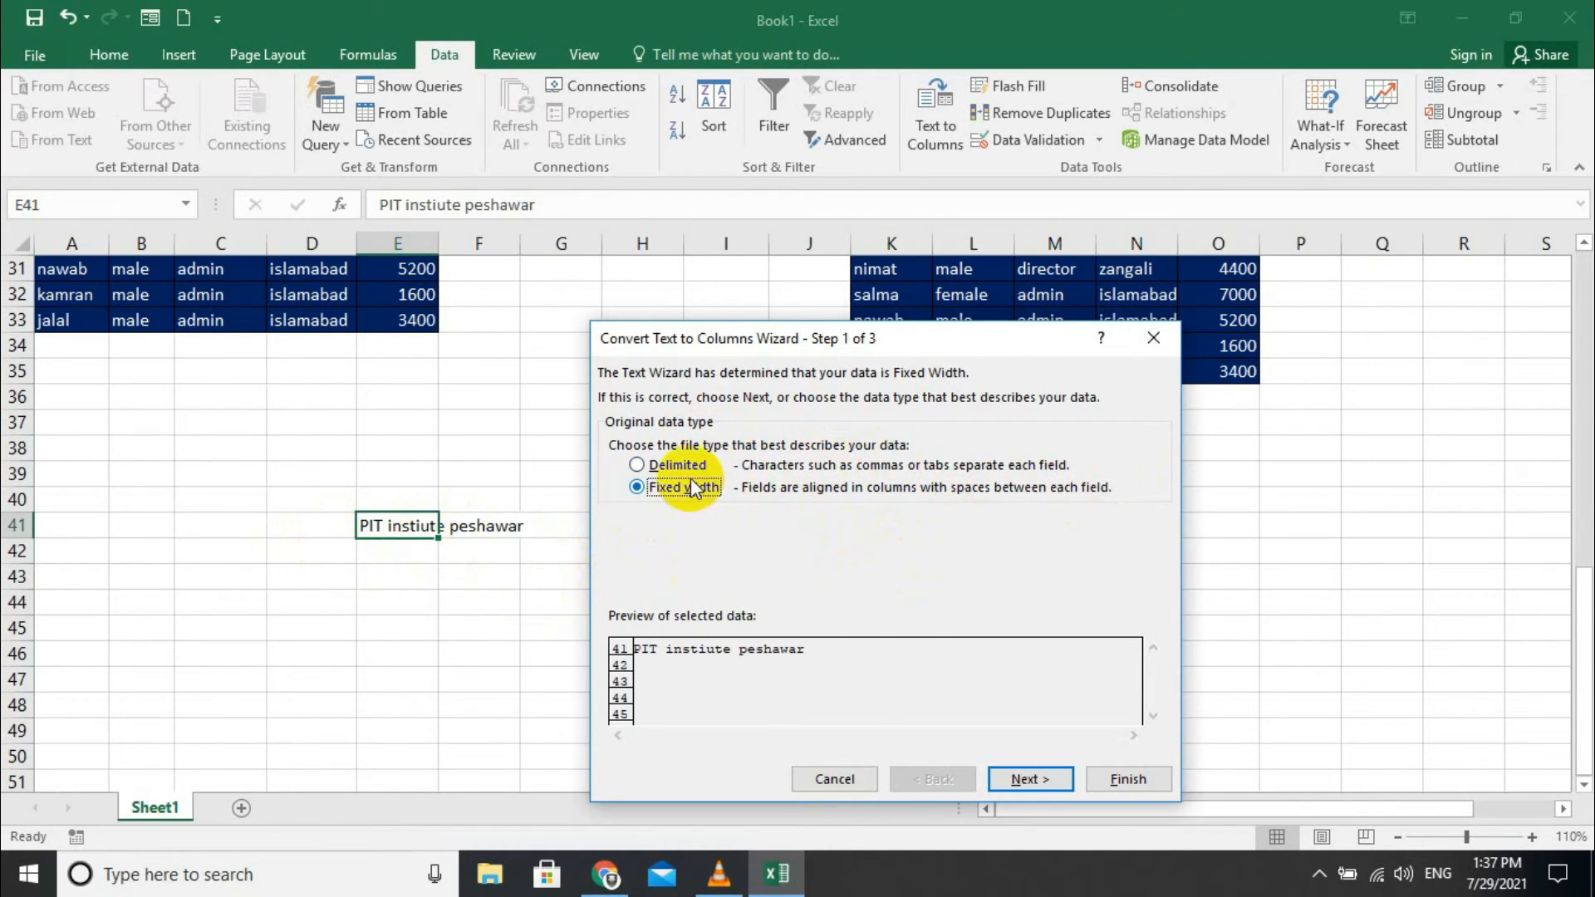
pyautogui.click(1027, 778)
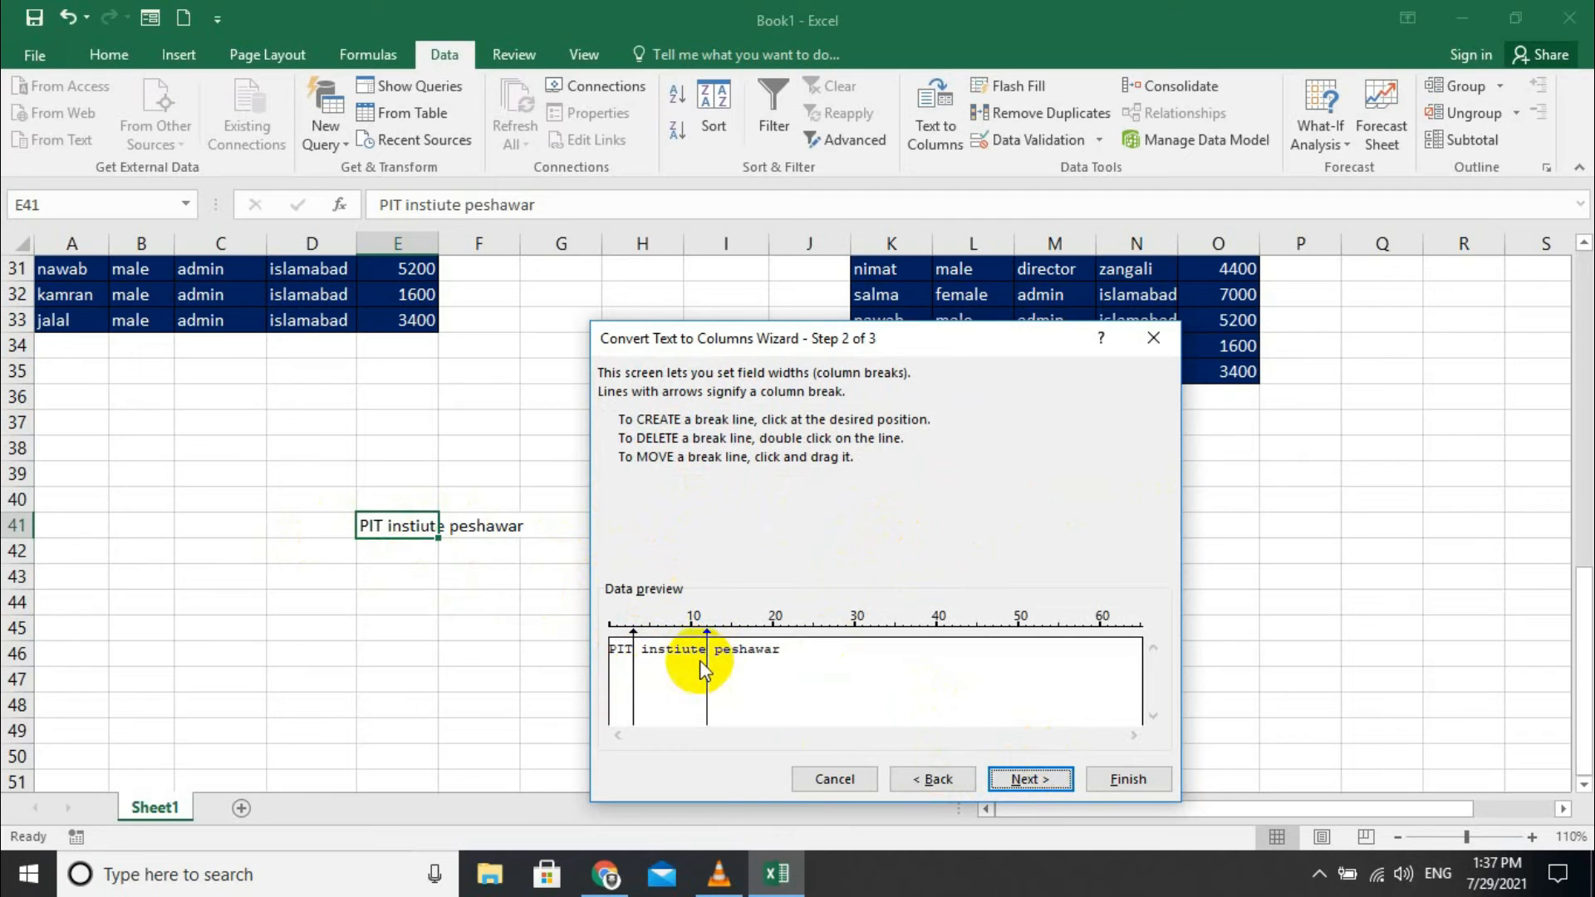
pyautogui.click(1038, 779)
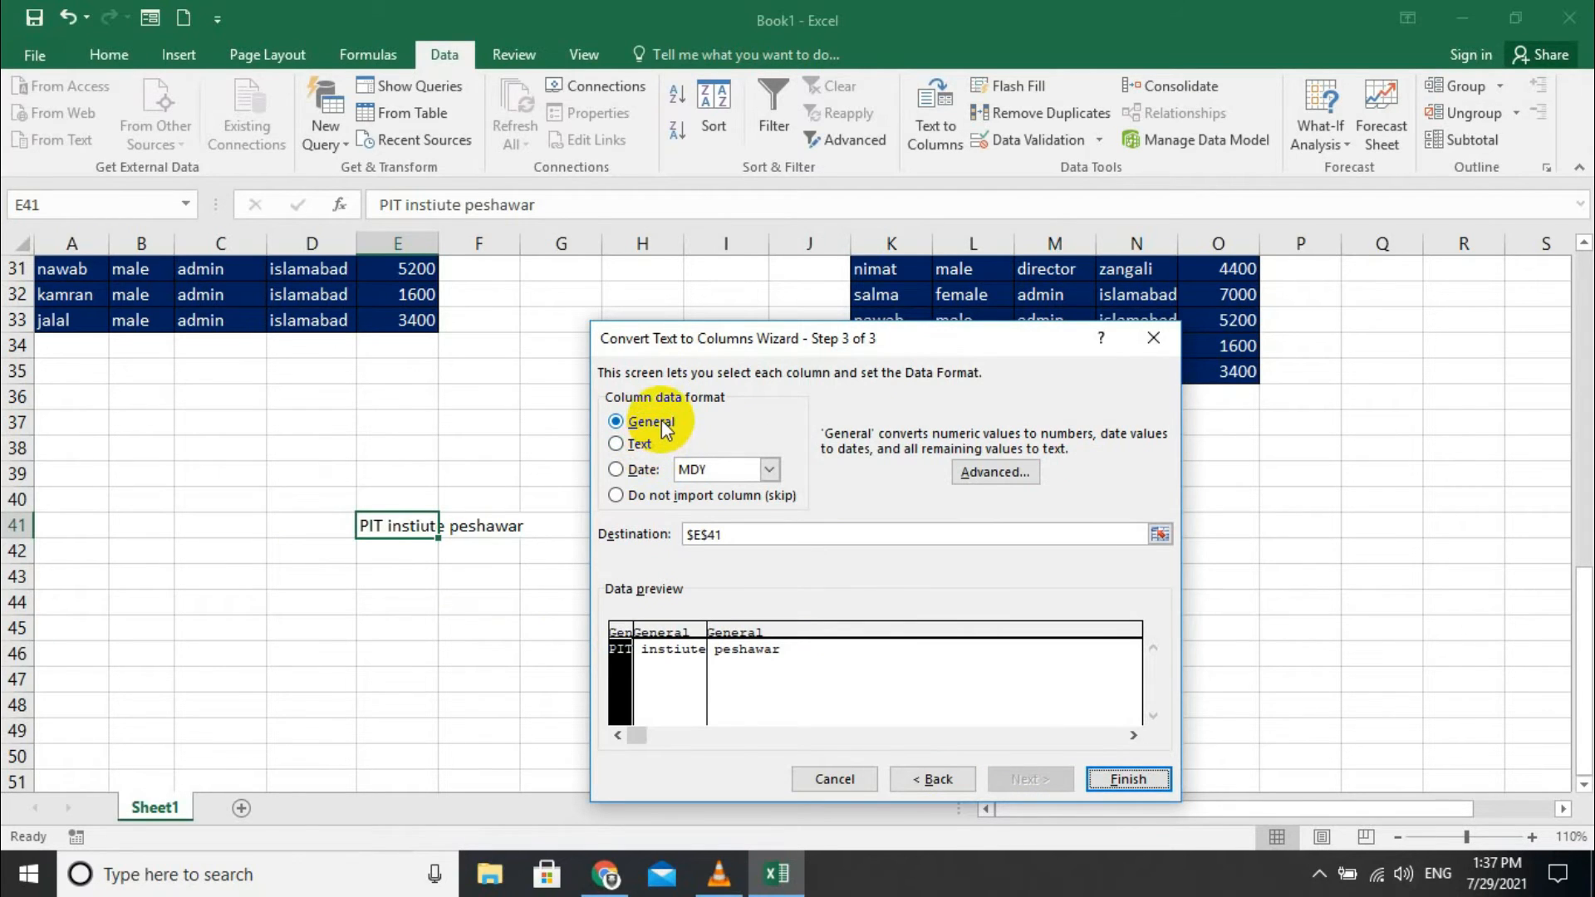
pyautogui.click(636, 448)
pyautogui.click(642, 469)
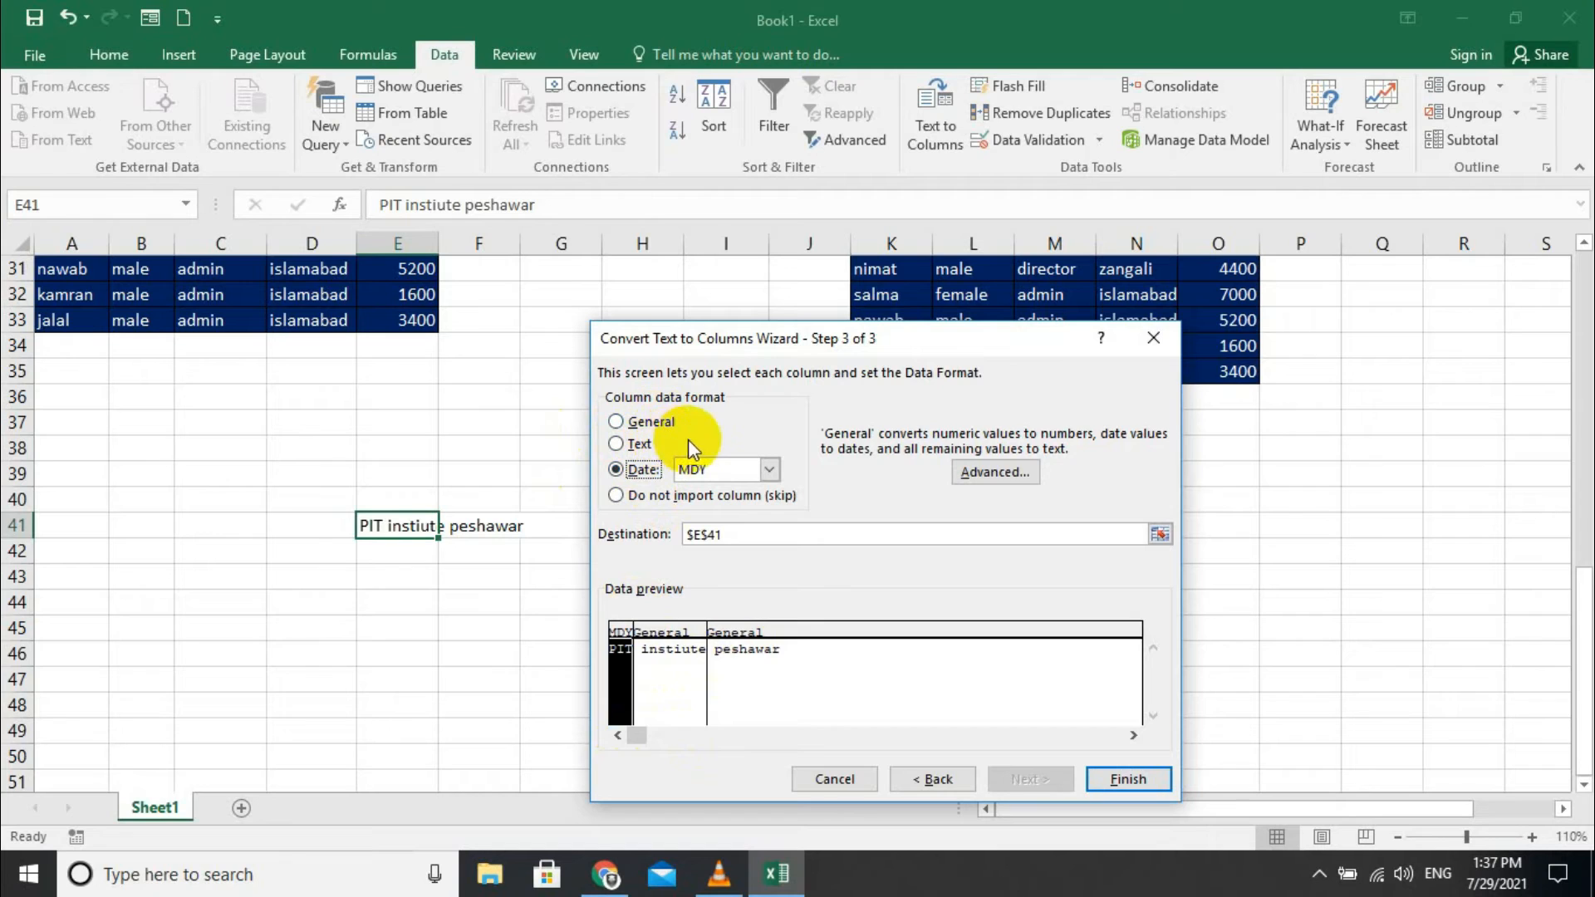
pyautogui.click(638, 422)
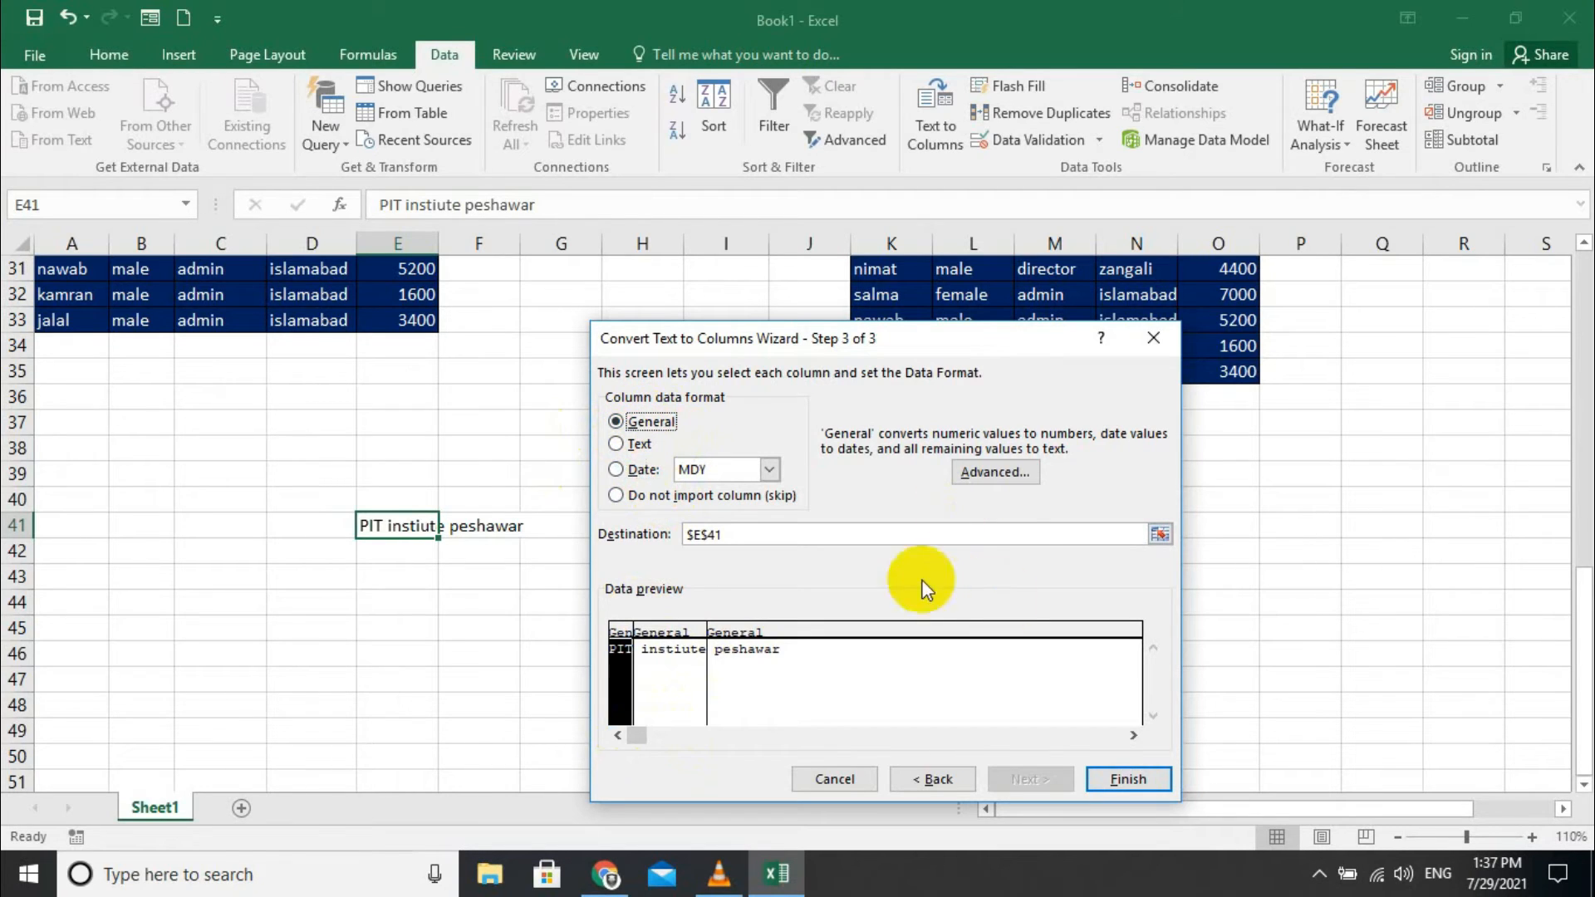
pyautogui.click(1116, 777)
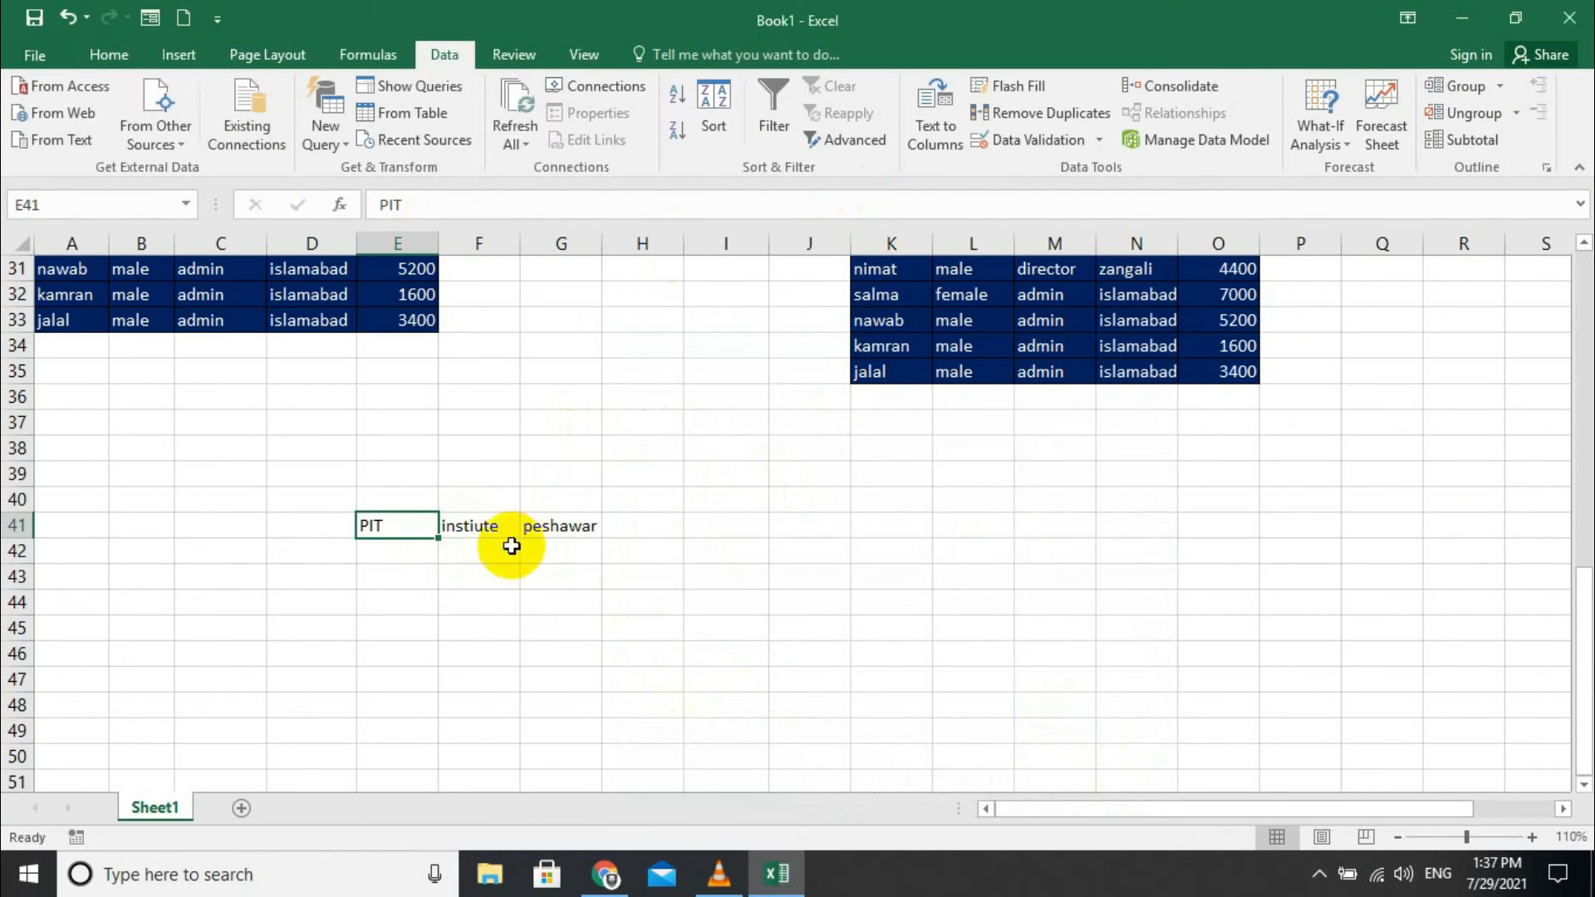
pyautogui.click(418, 579)
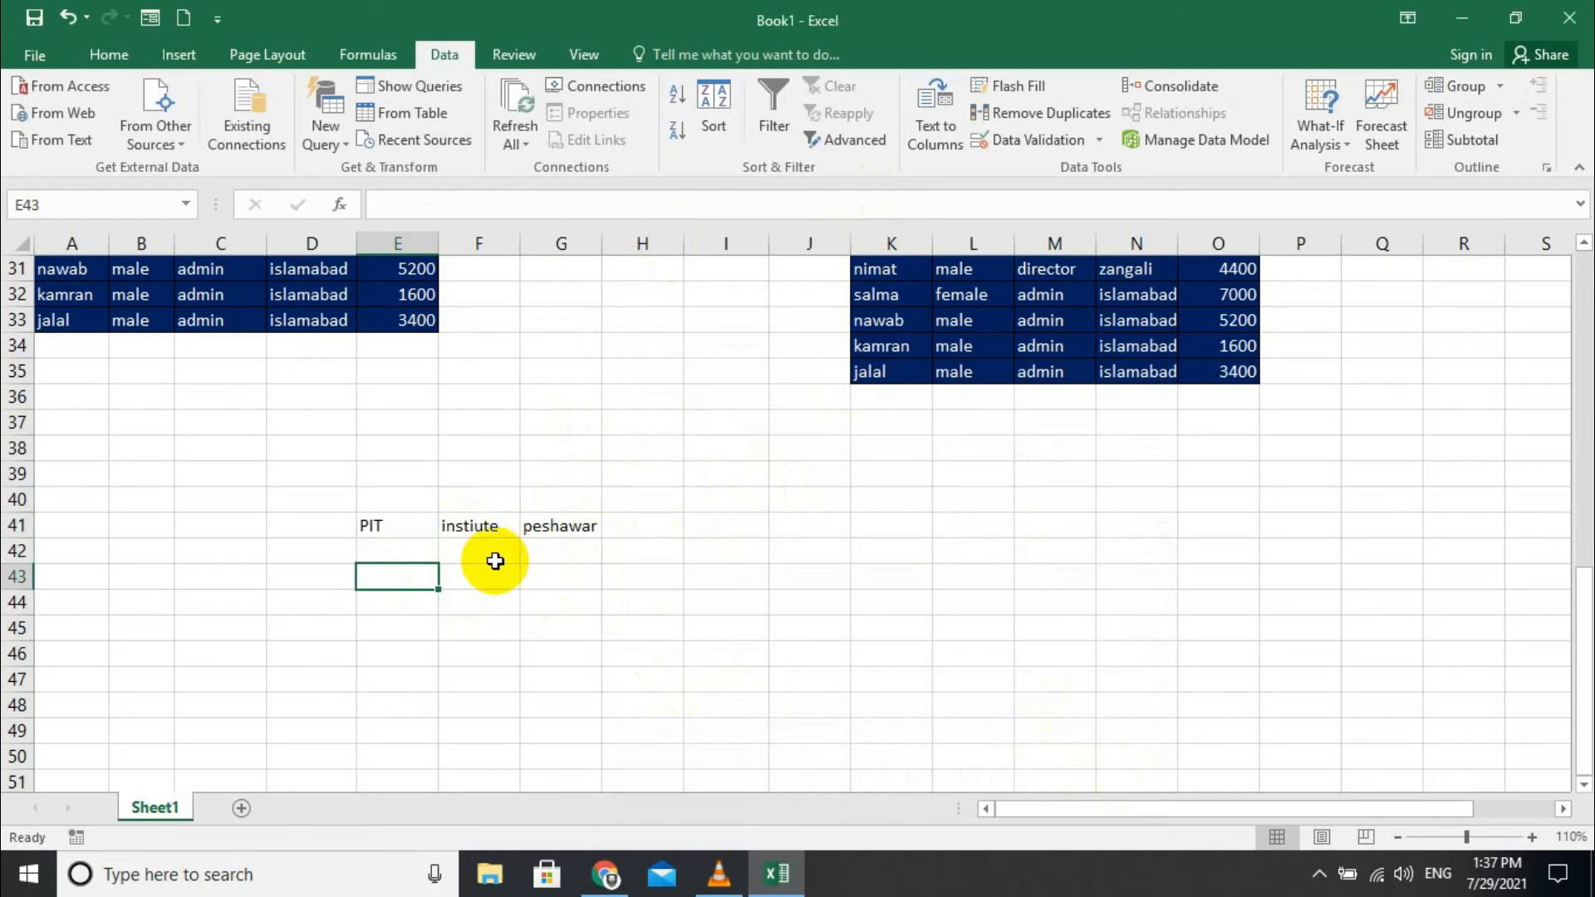
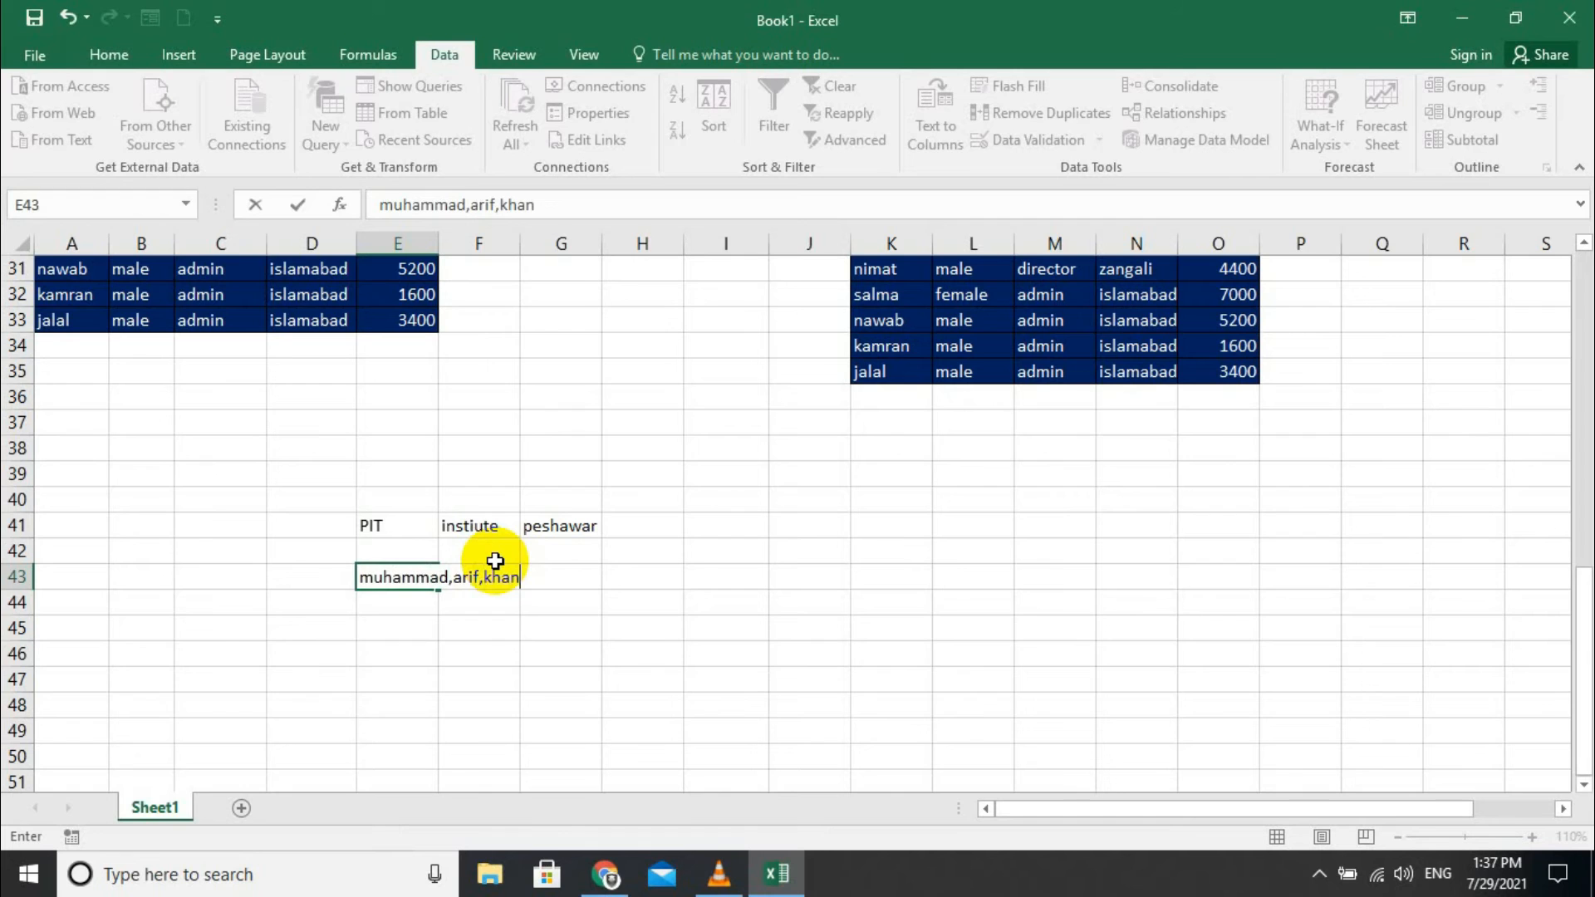
pyautogui.click(595, 649)
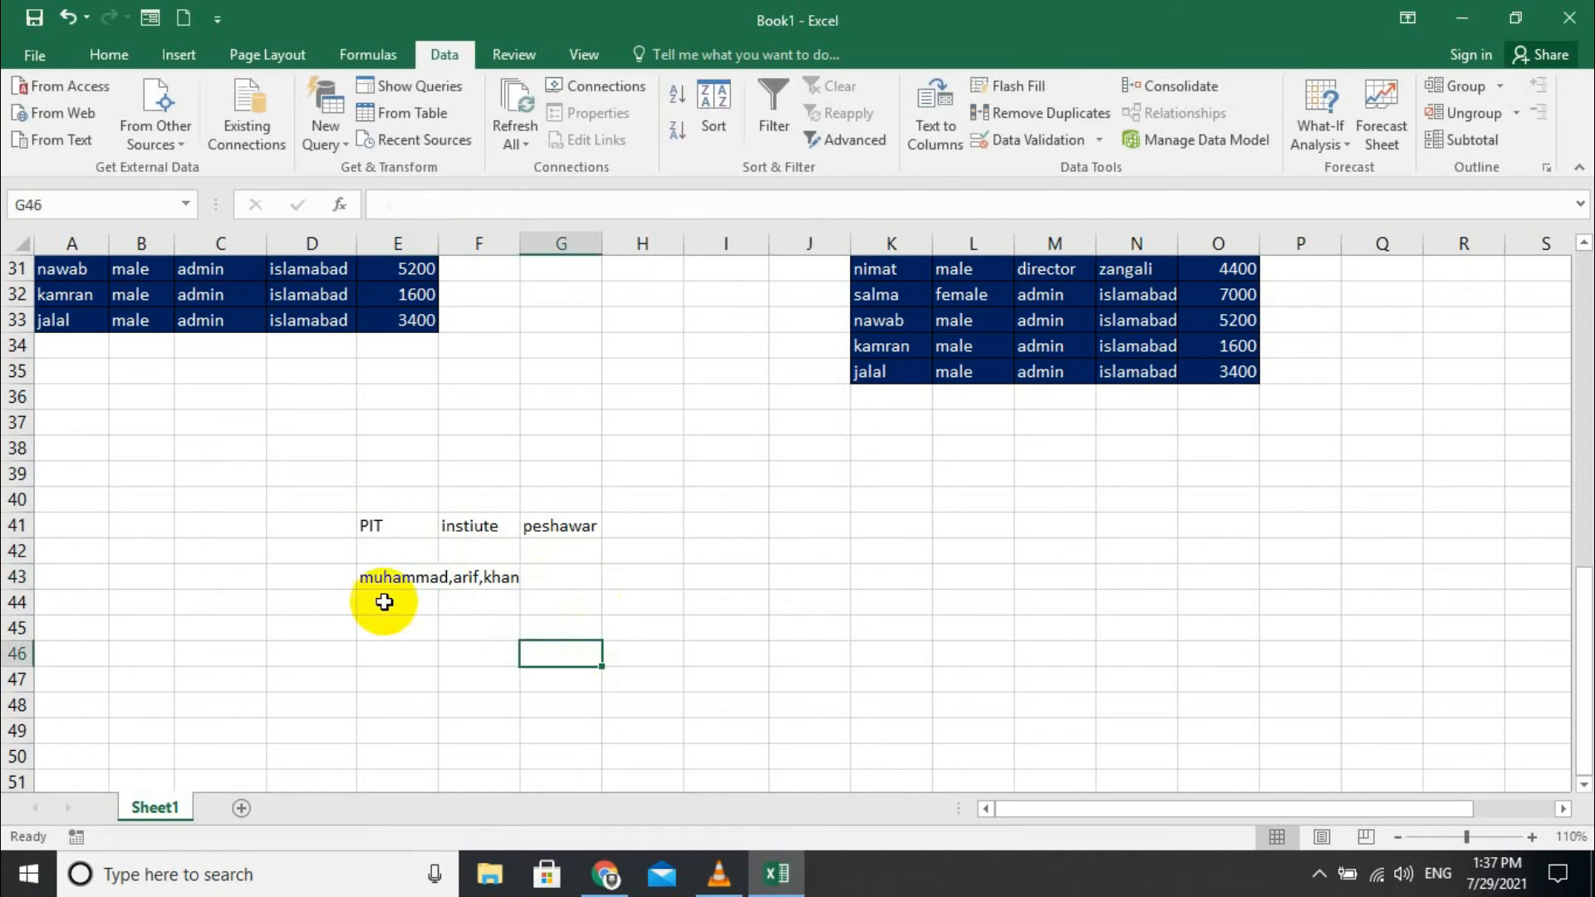
pyautogui.click(387, 576)
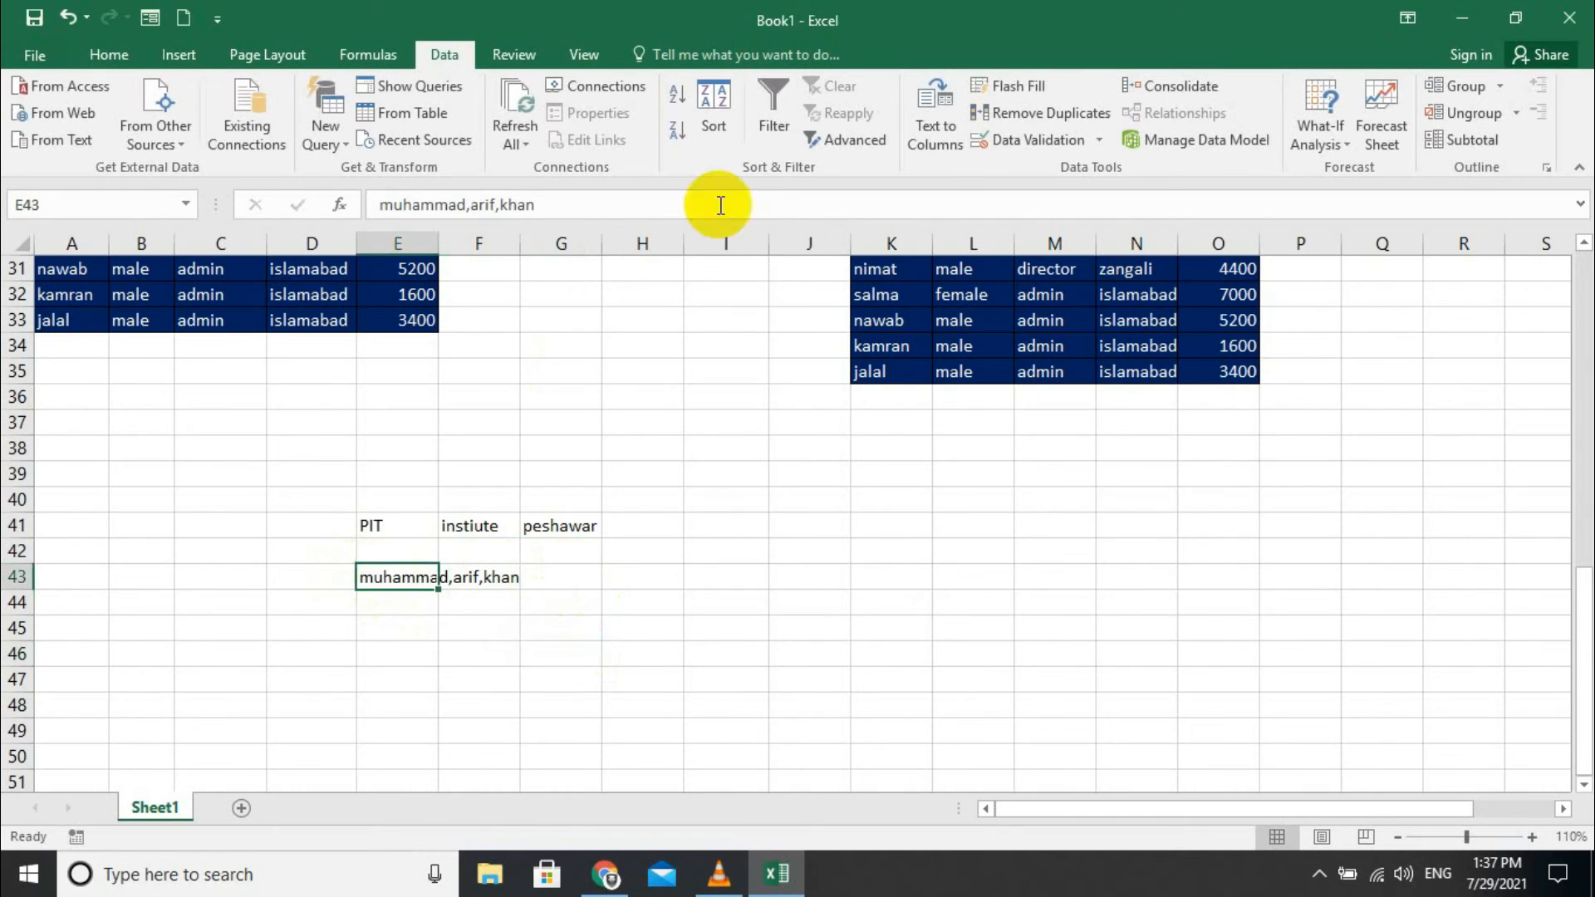
pyautogui.click(950, 124)
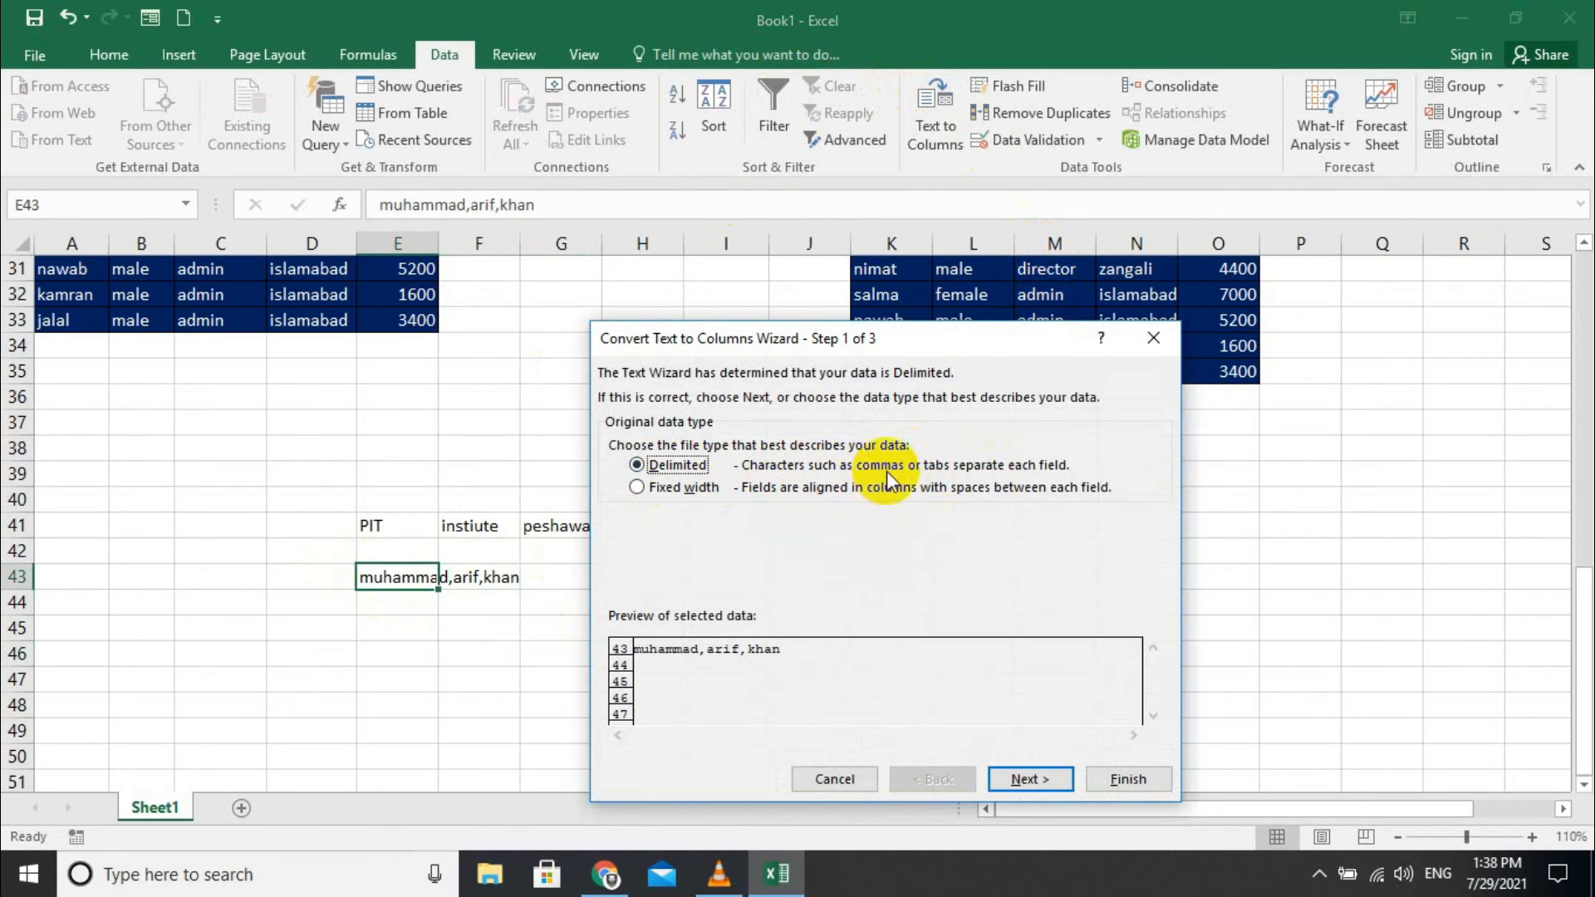
pyautogui.click(1005, 784)
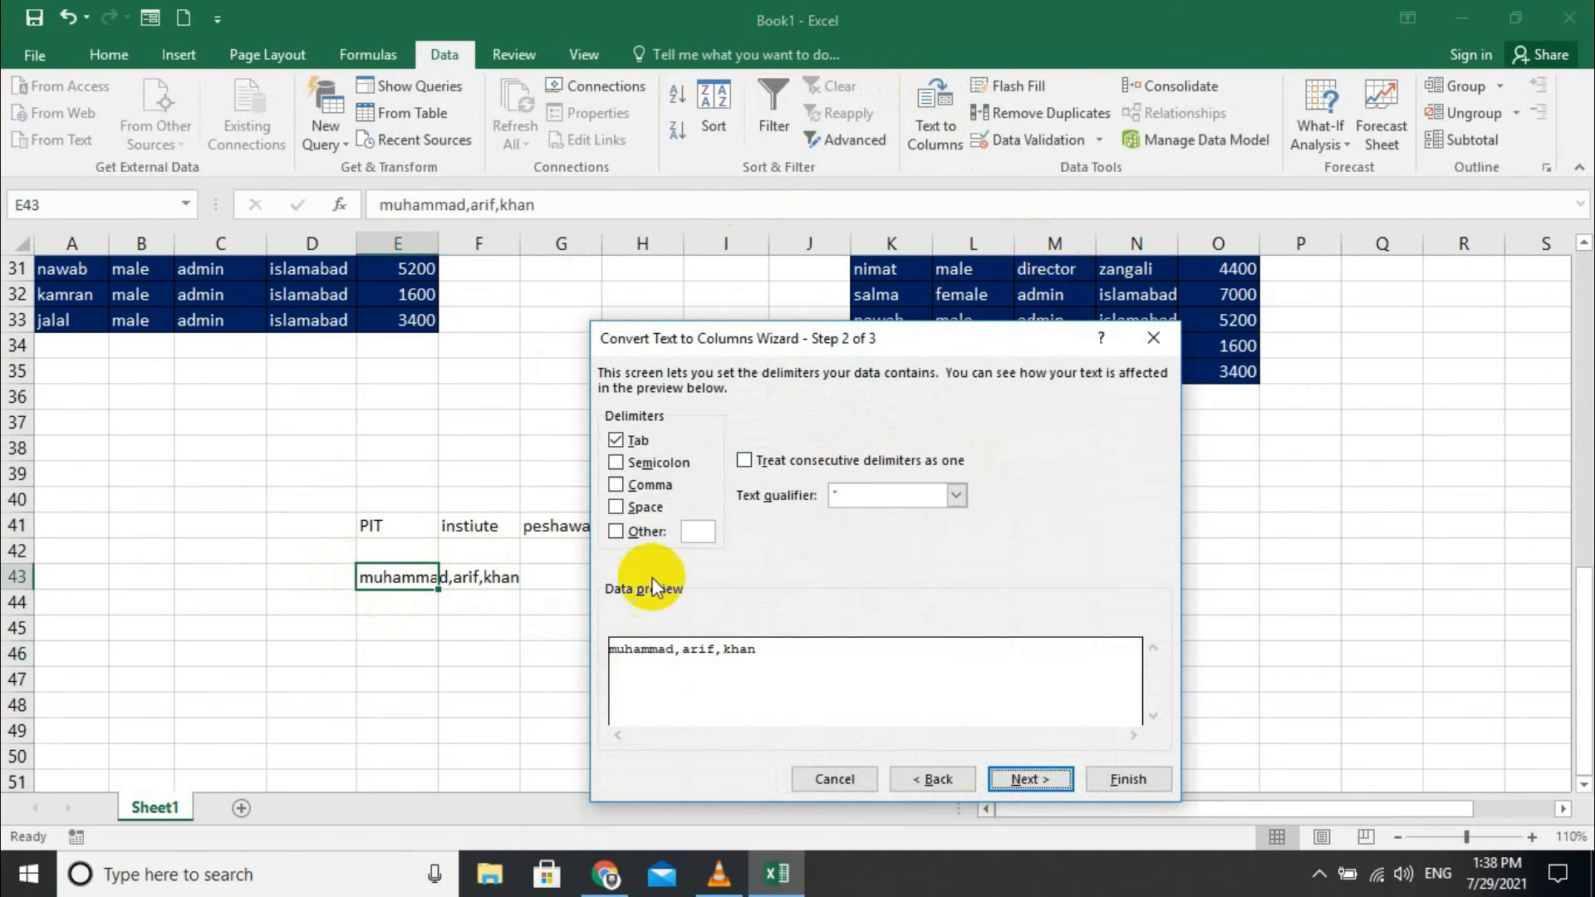
pyautogui.click(645, 483)
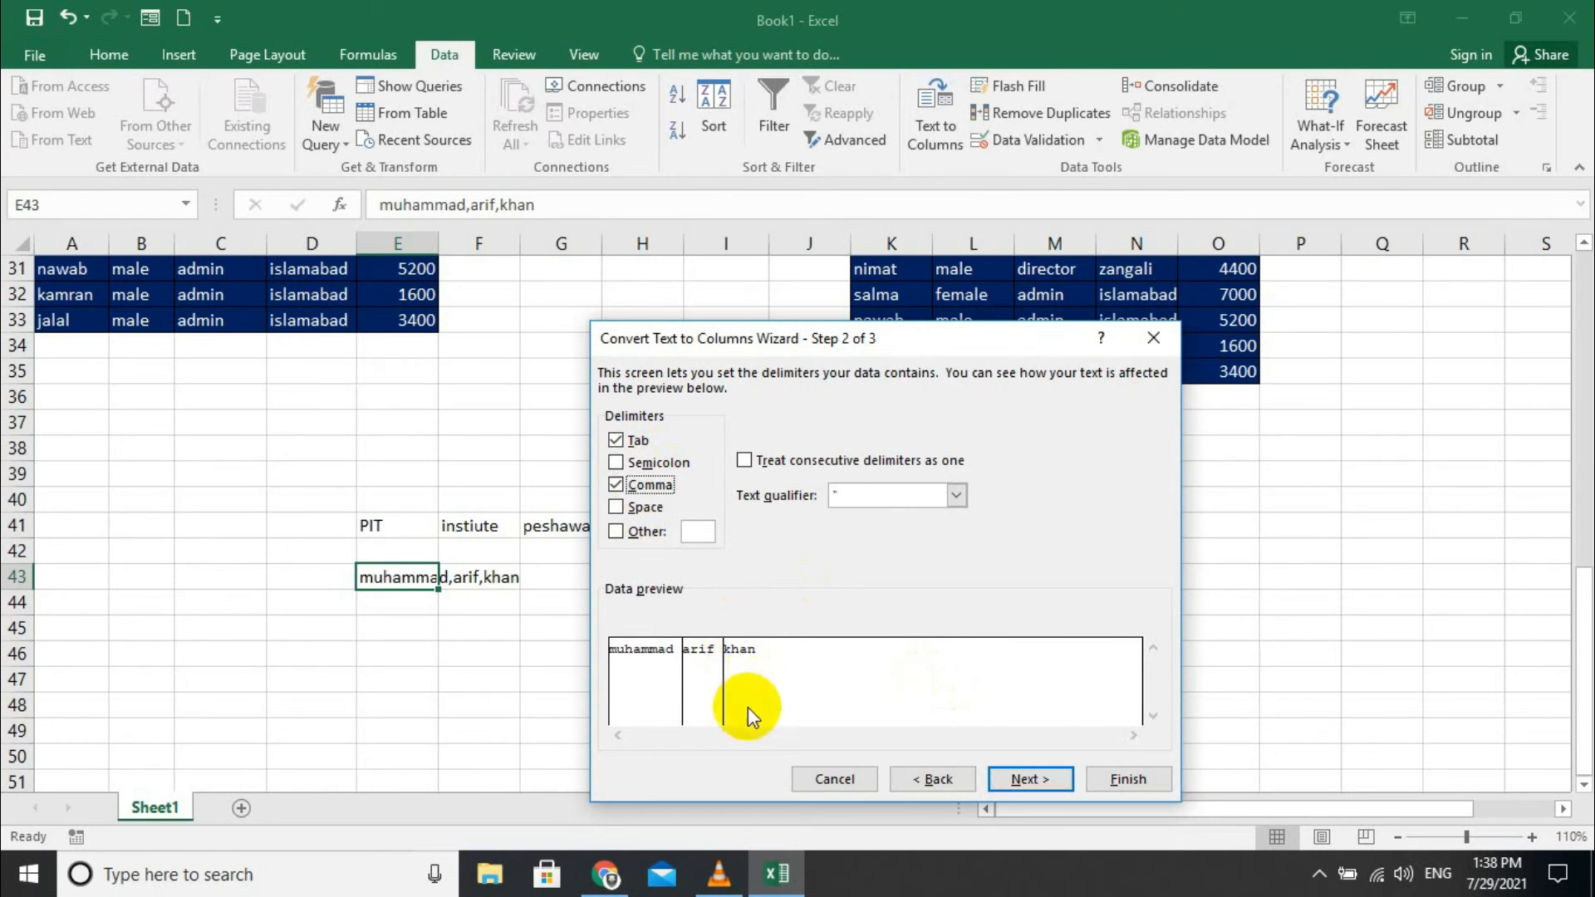
pyautogui.click(1023, 781)
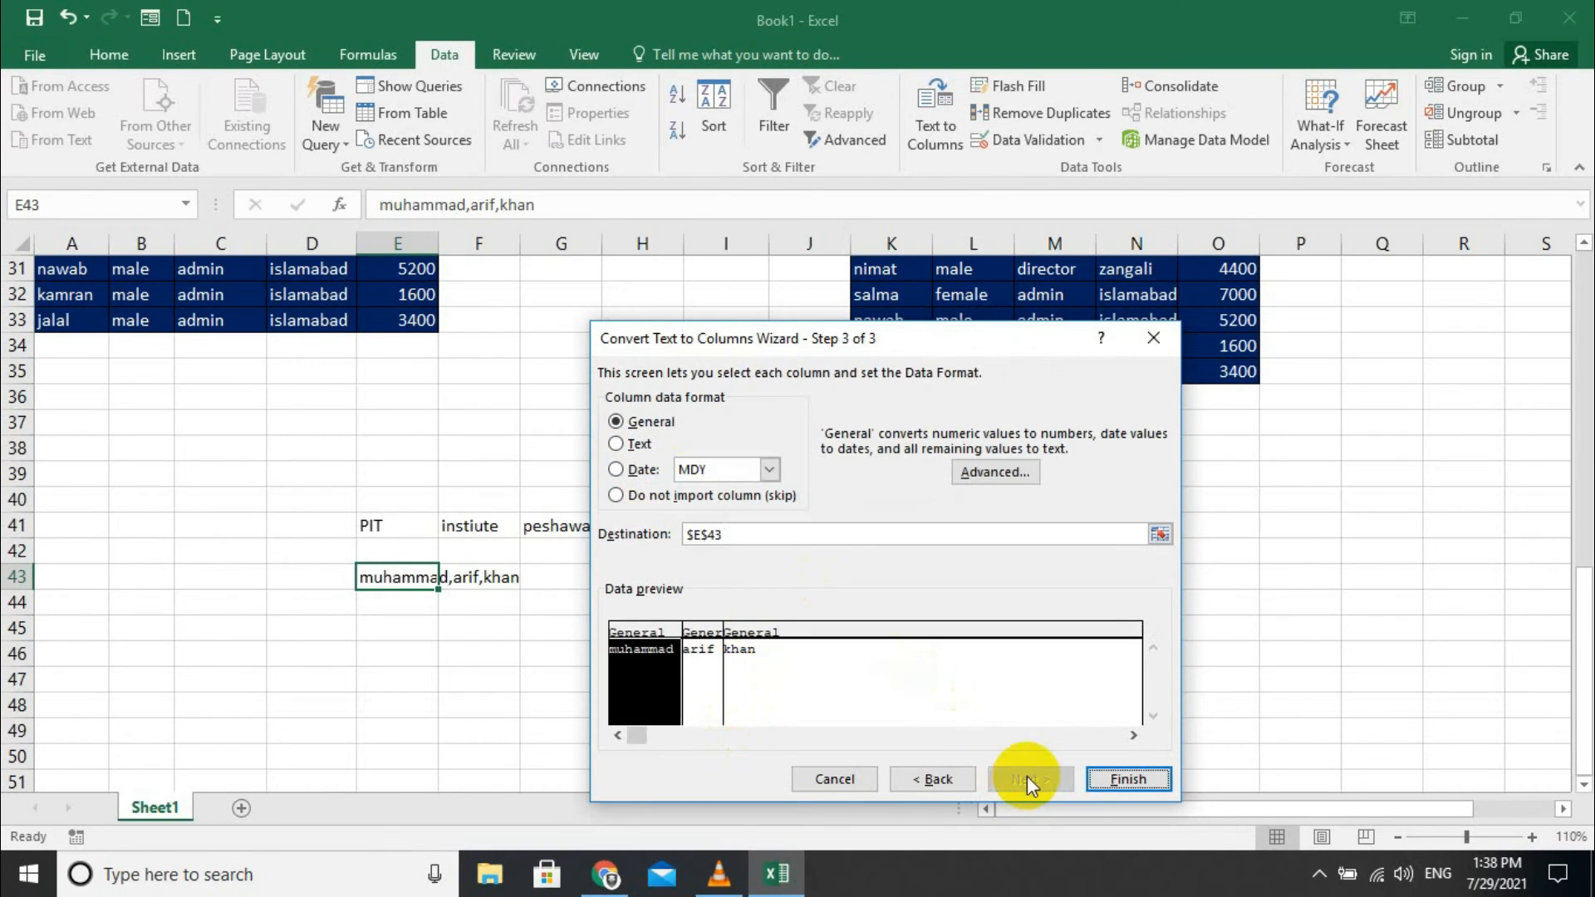
pyautogui.click(1127, 779)
pyautogui.click(504, 615)
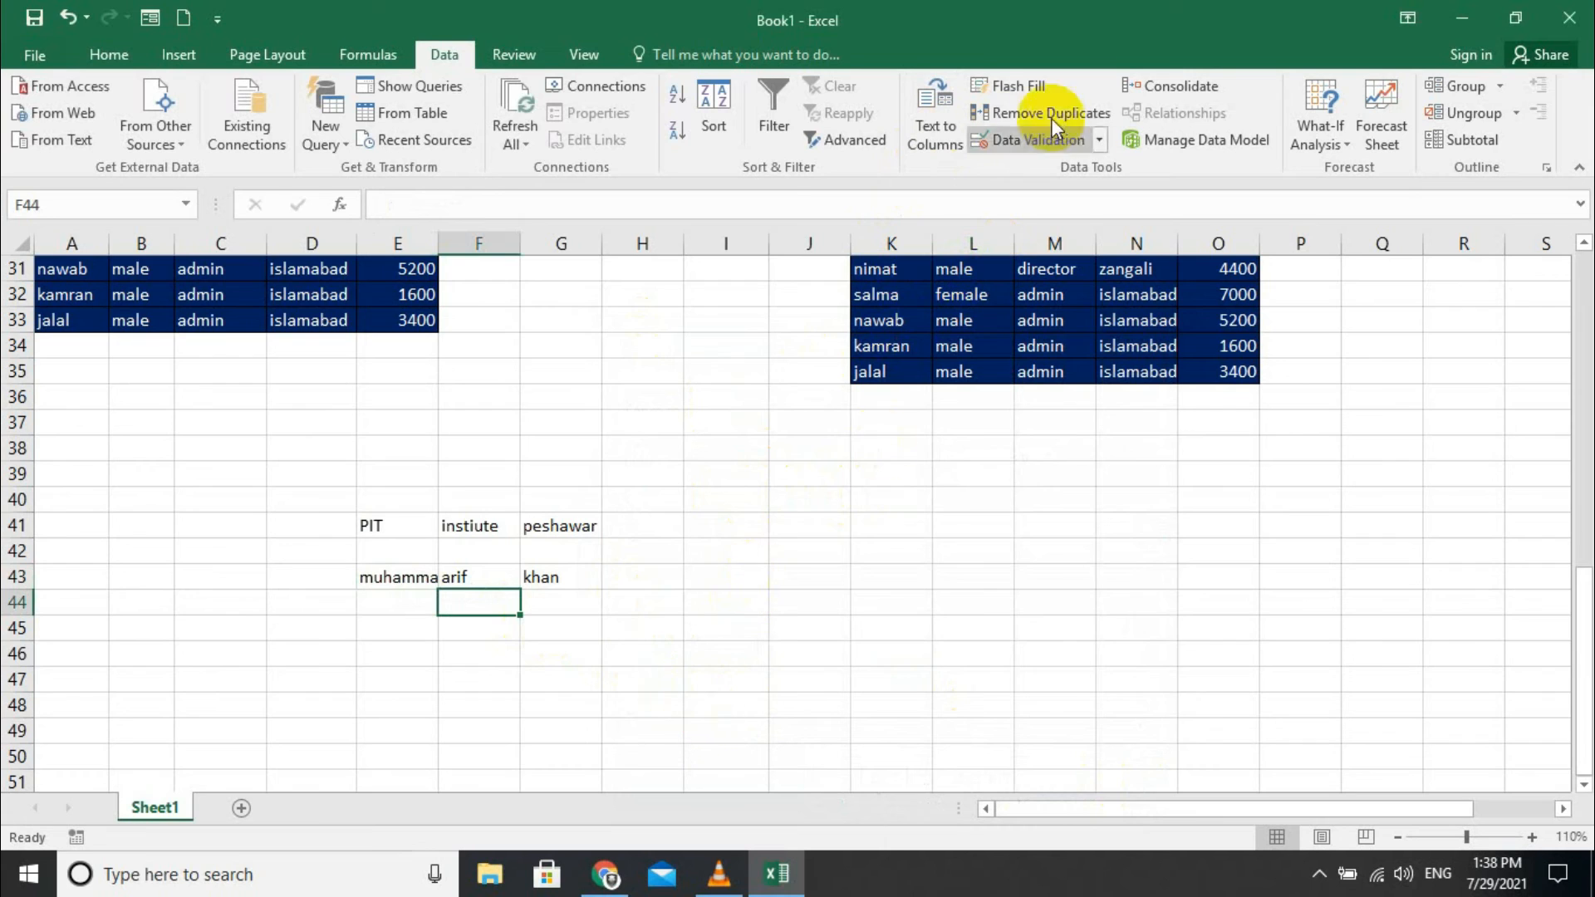
pyautogui.click(1023, 83)
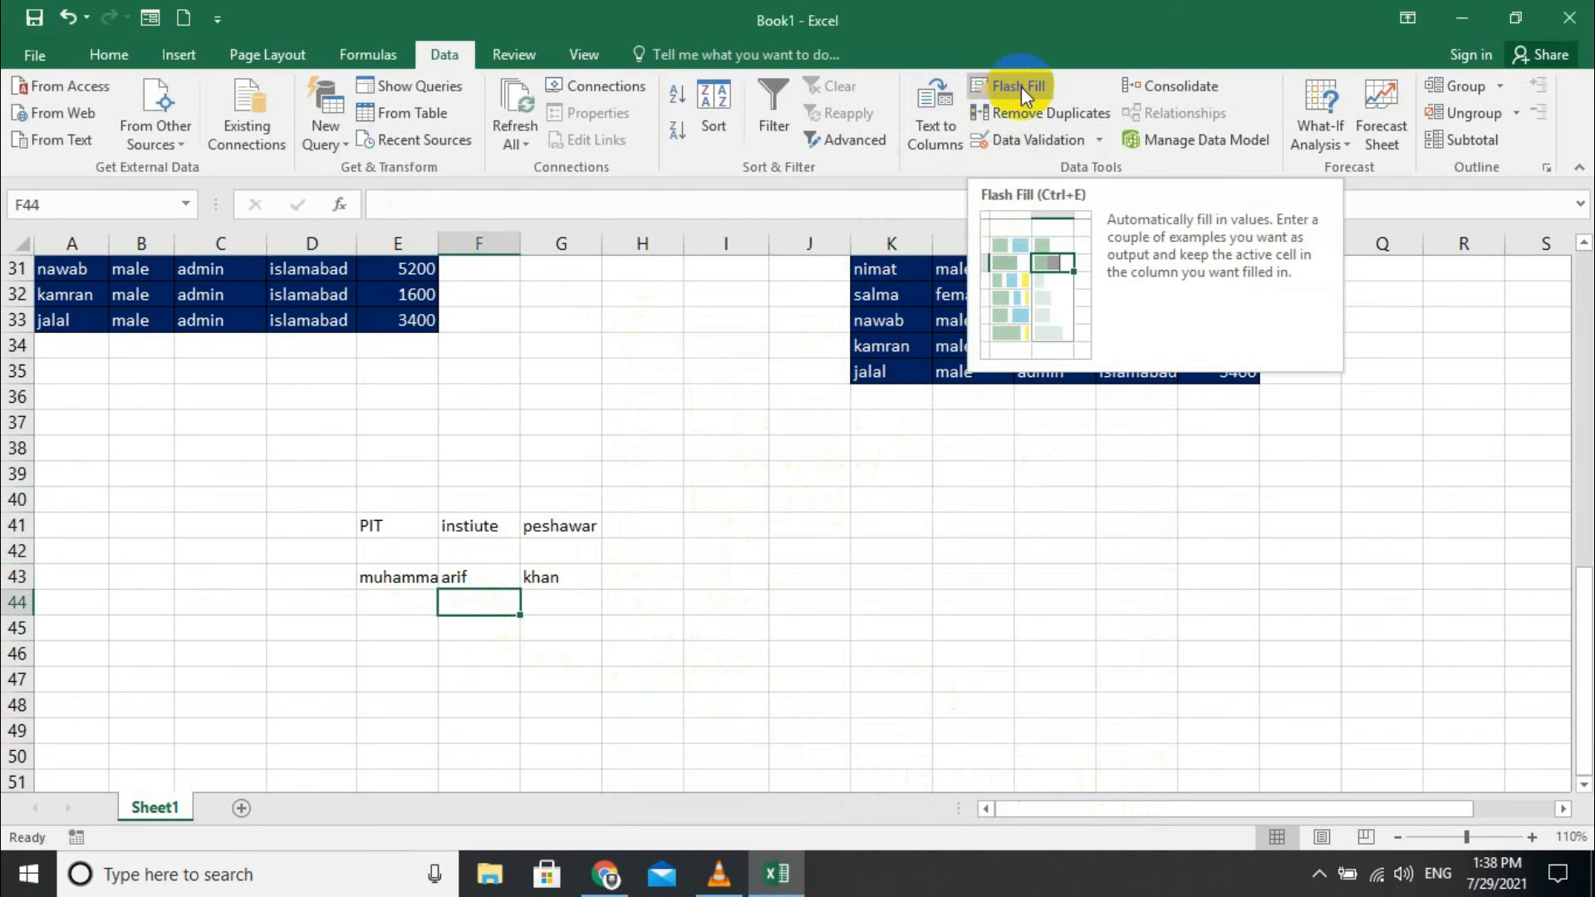
# - Enter a phone number in J41 and fill it down to J48
pyautogui.click(801, 522)
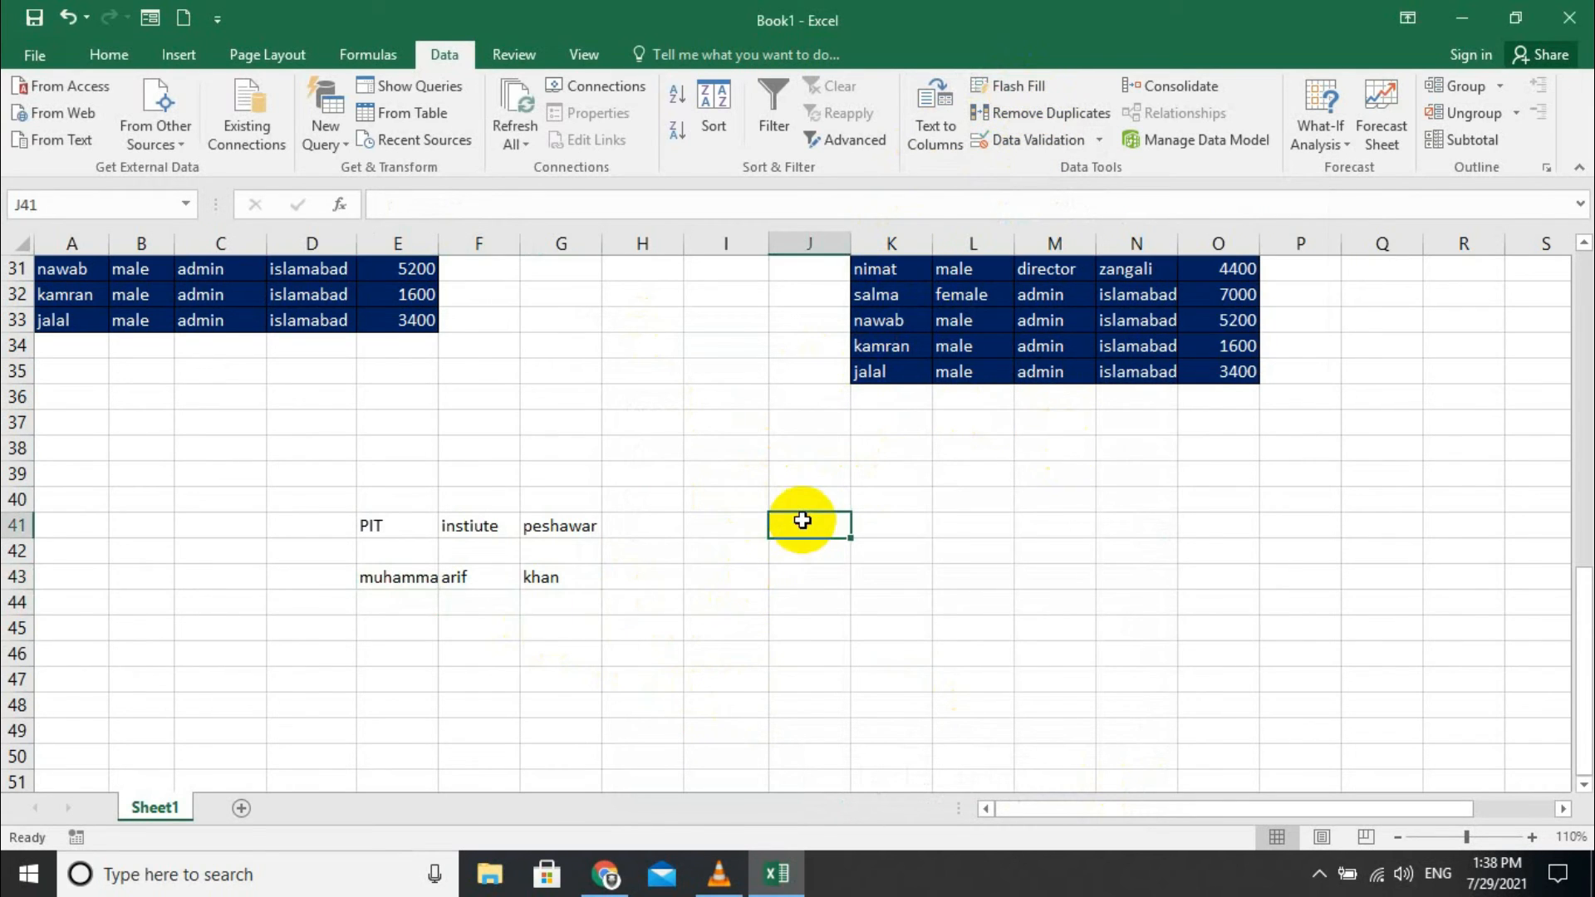
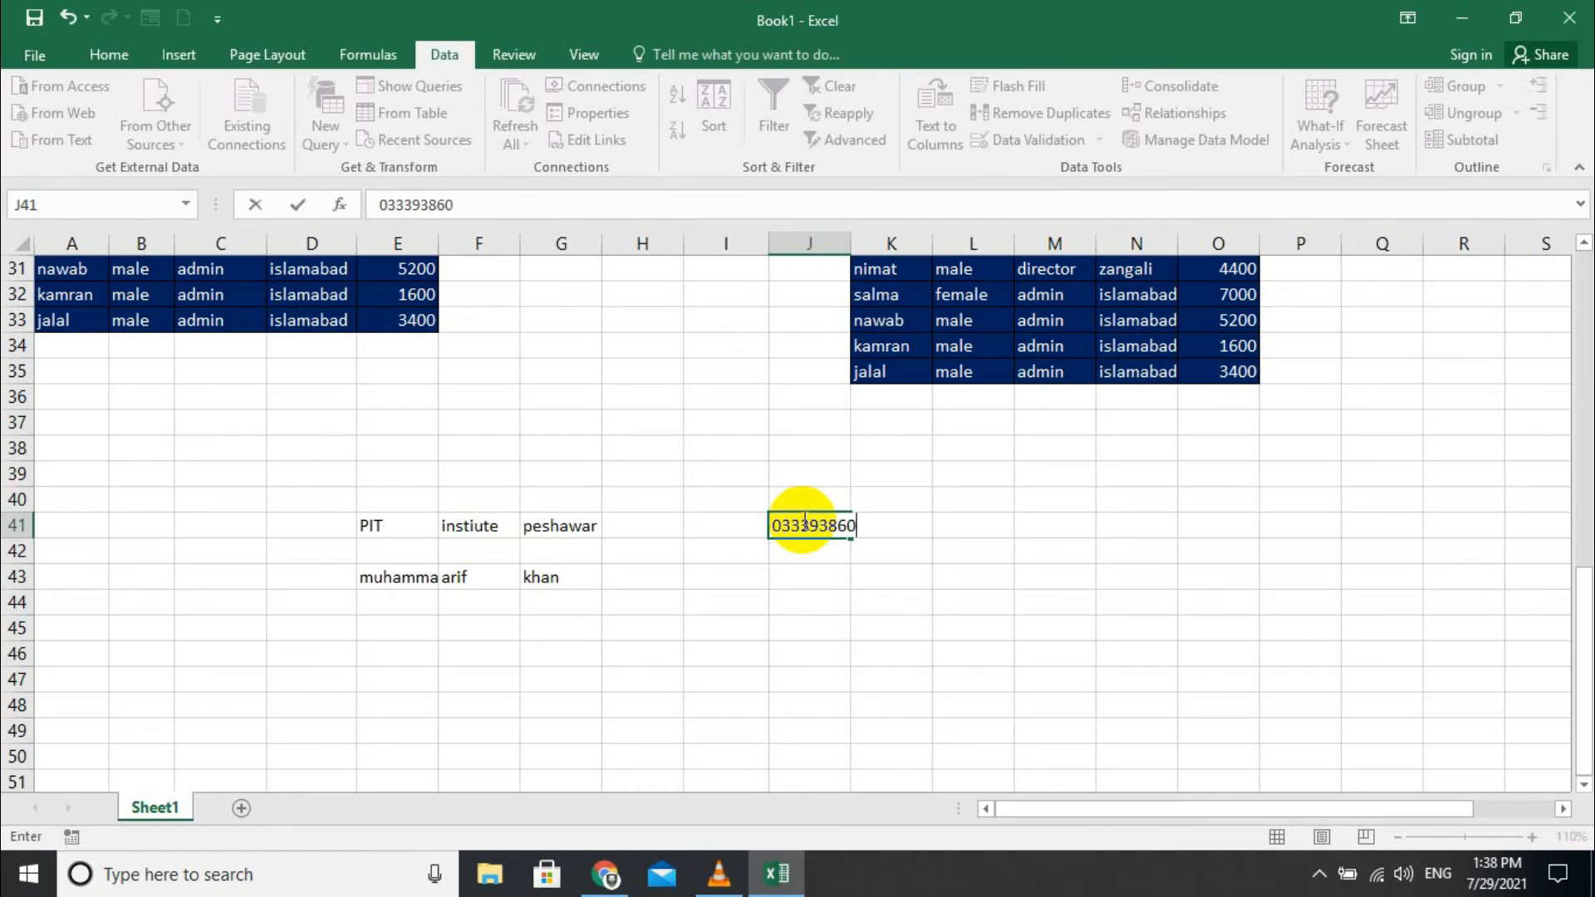
pyautogui.press('Return')
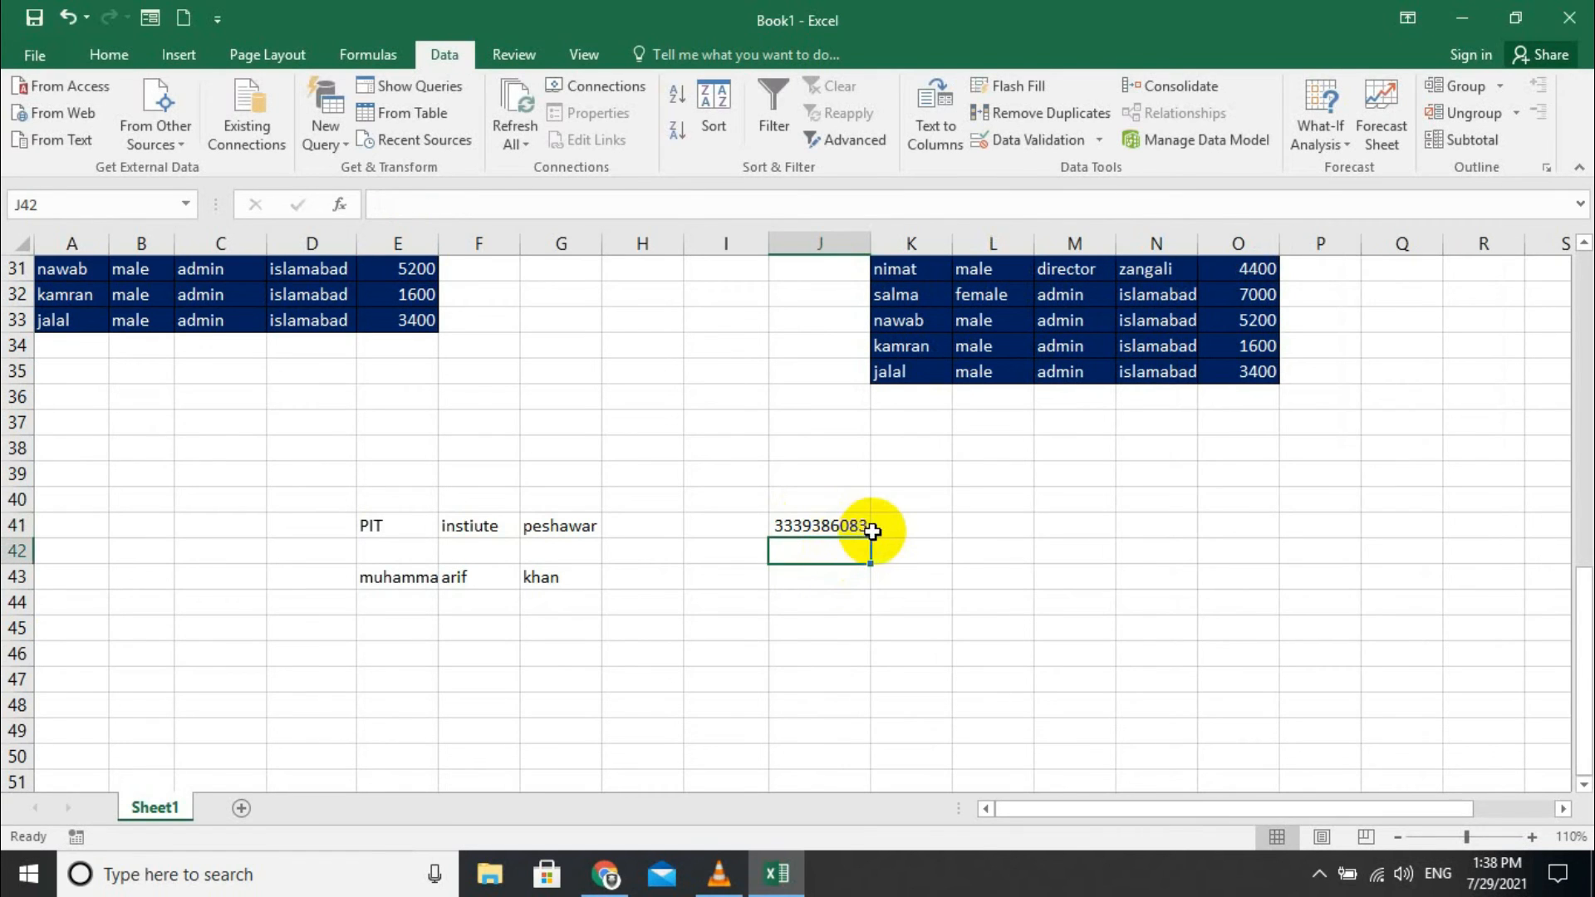
pyautogui.doubleClick(862, 526)
pyautogui.click(821, 501)
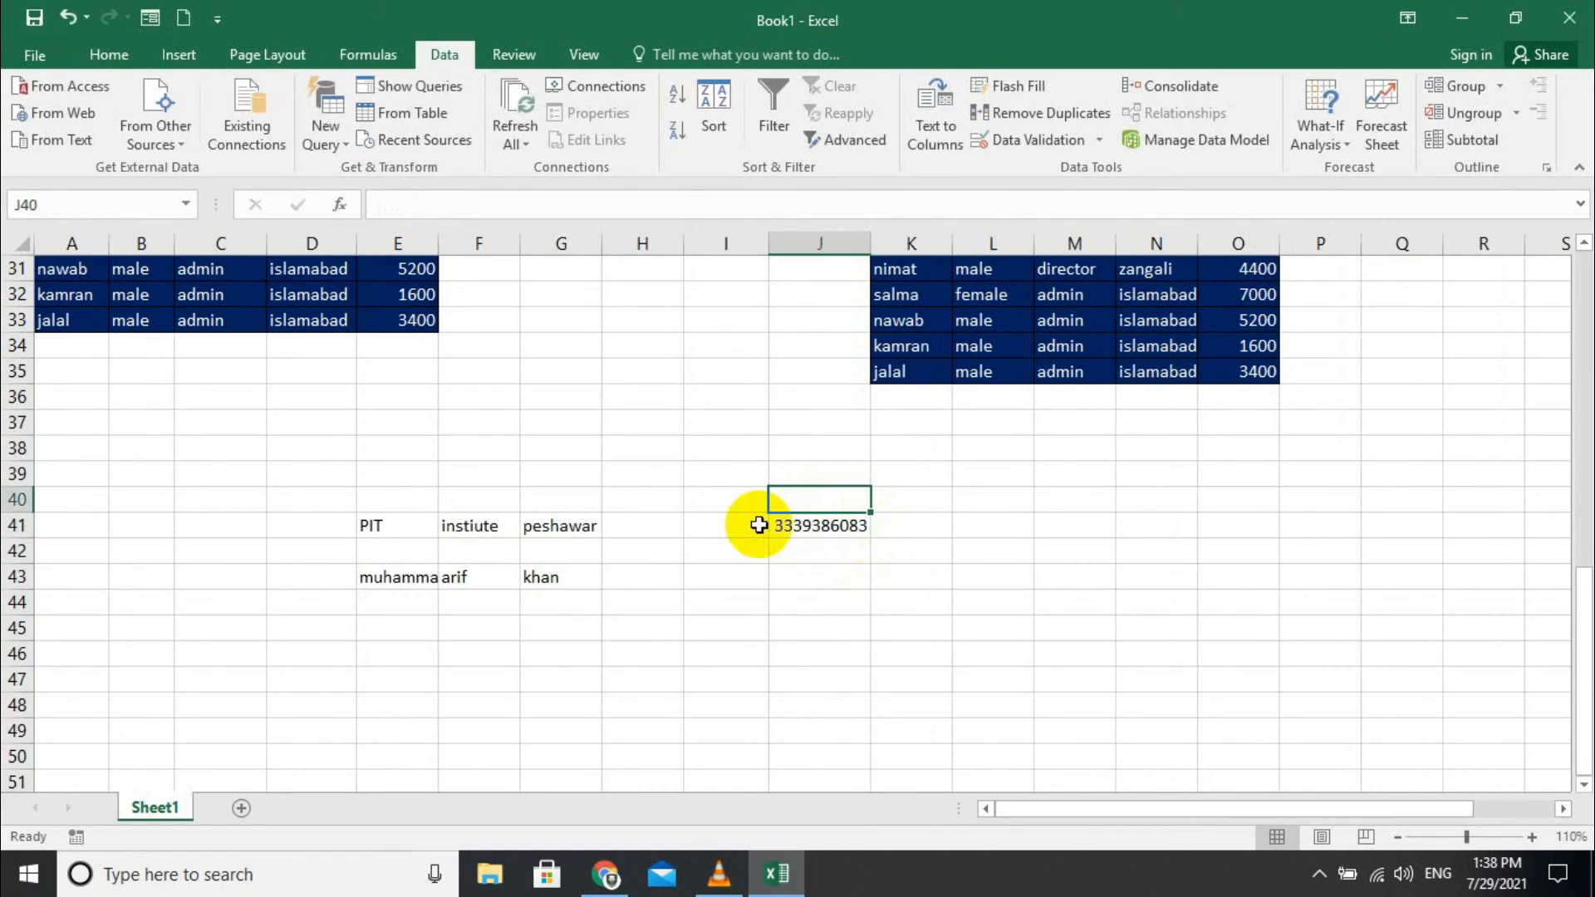
pyautogui.click(810, 529)
pyautogui.moveTo(868, 538); pyautogui.dragTo(855, 710)
# - Copy the number into K41, widen column K, and rewrite it with a leading zero and dash
pyautogui.click(858, 522)
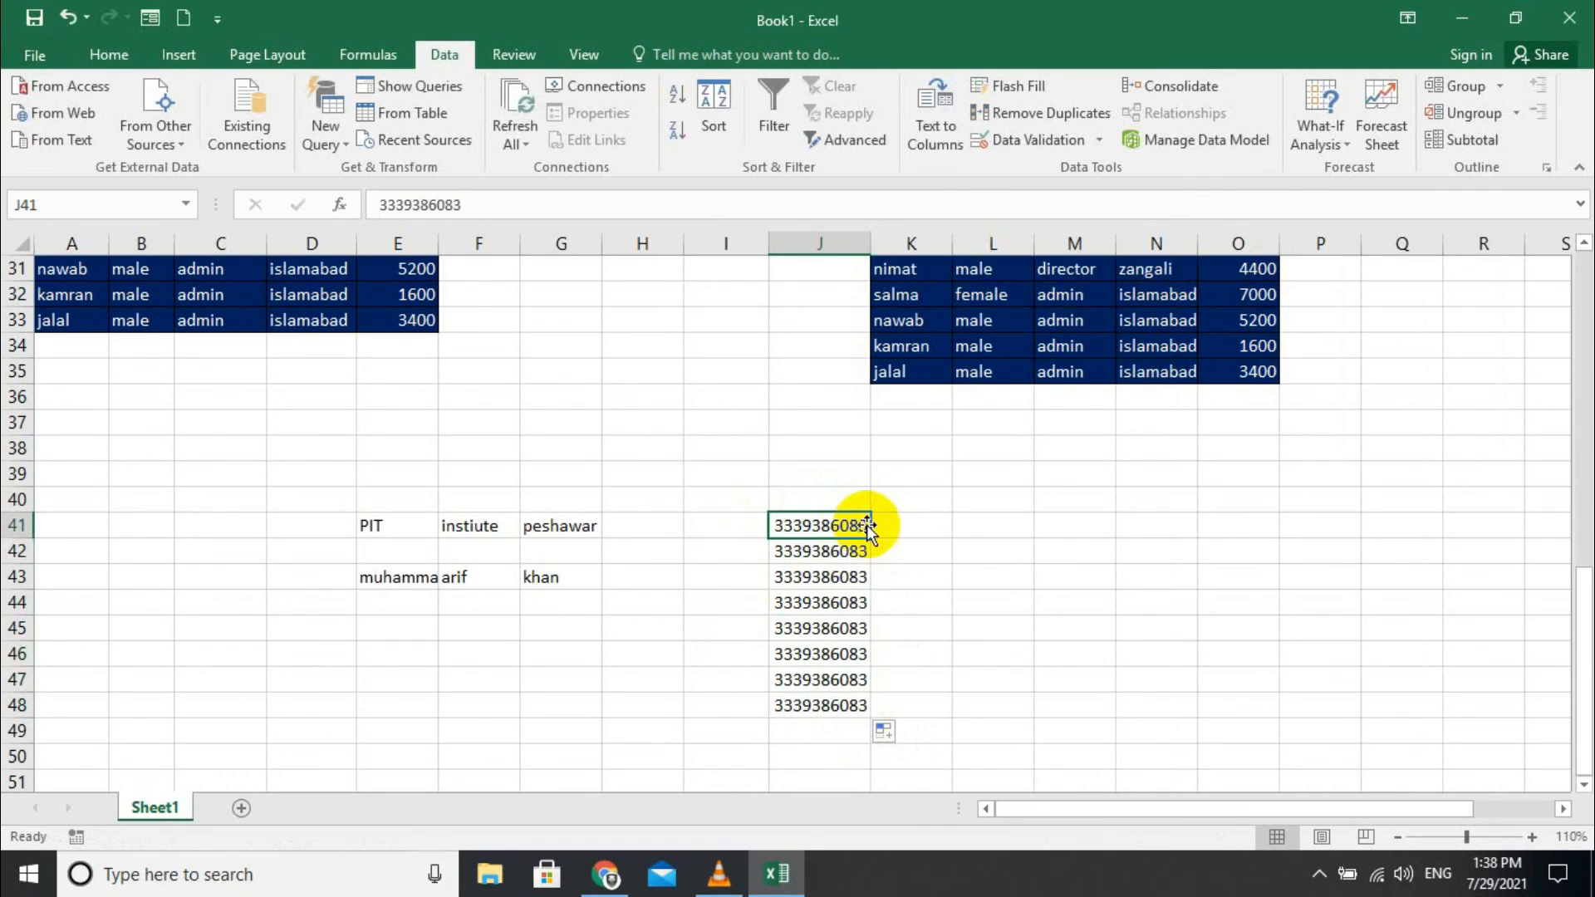
pyautogui.moveTo(871, 534)
pyautogui.mouseDown()
pyautogui.moveTo(918, 534)
pyautogui.moveTo(899, 528)
pyautogui.mouseUp()
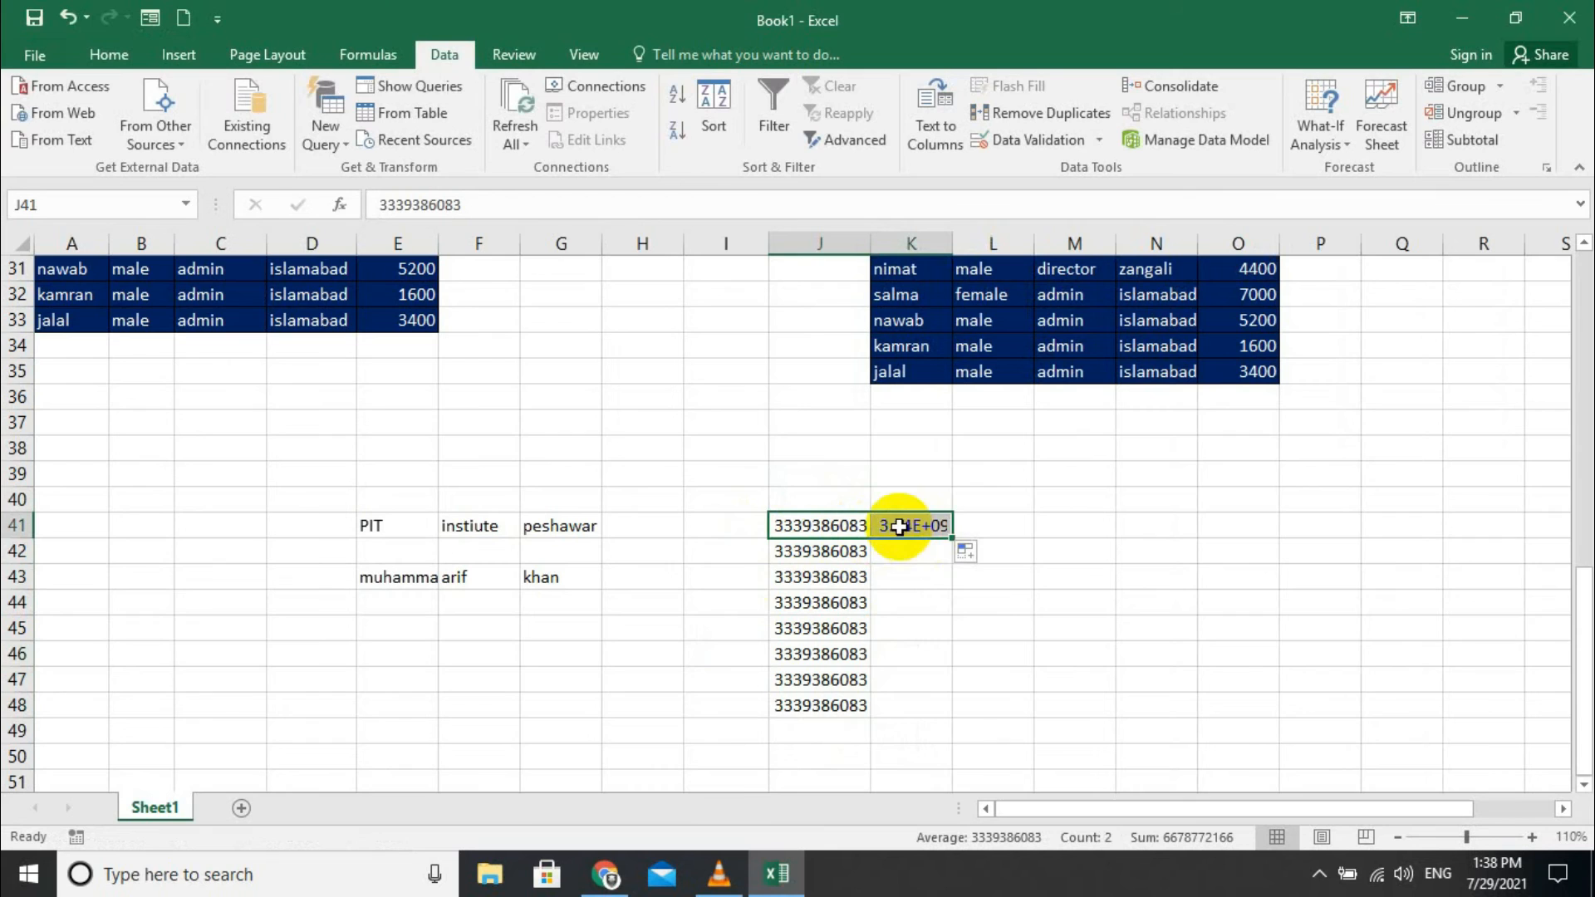
pyautogui.click(956, 522)
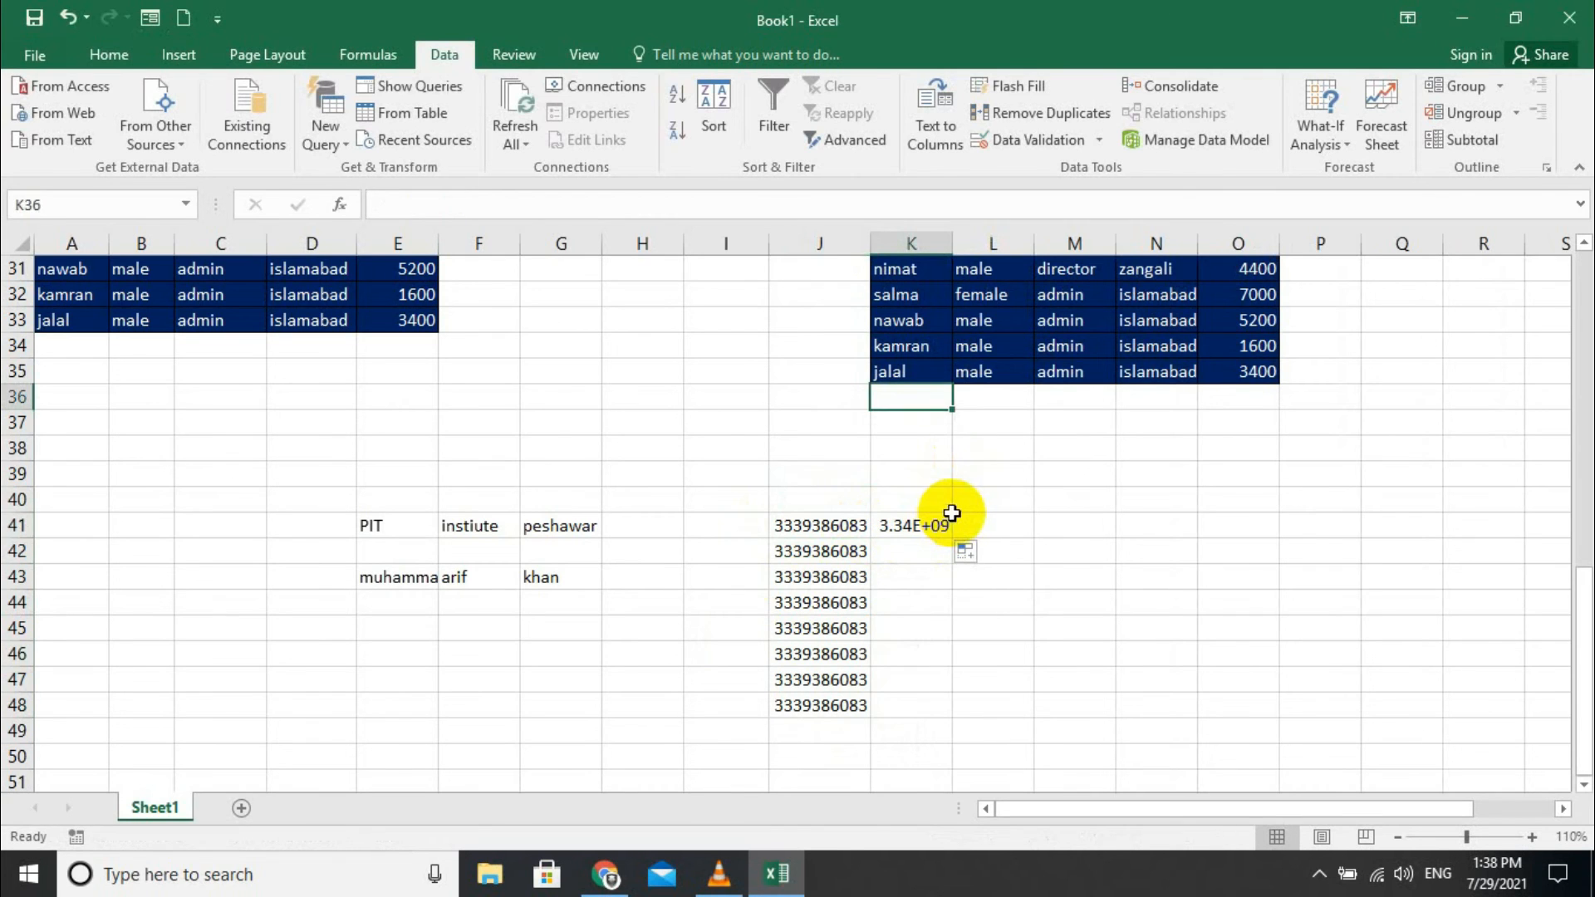
pyautogui.doubleClick(951, 232)
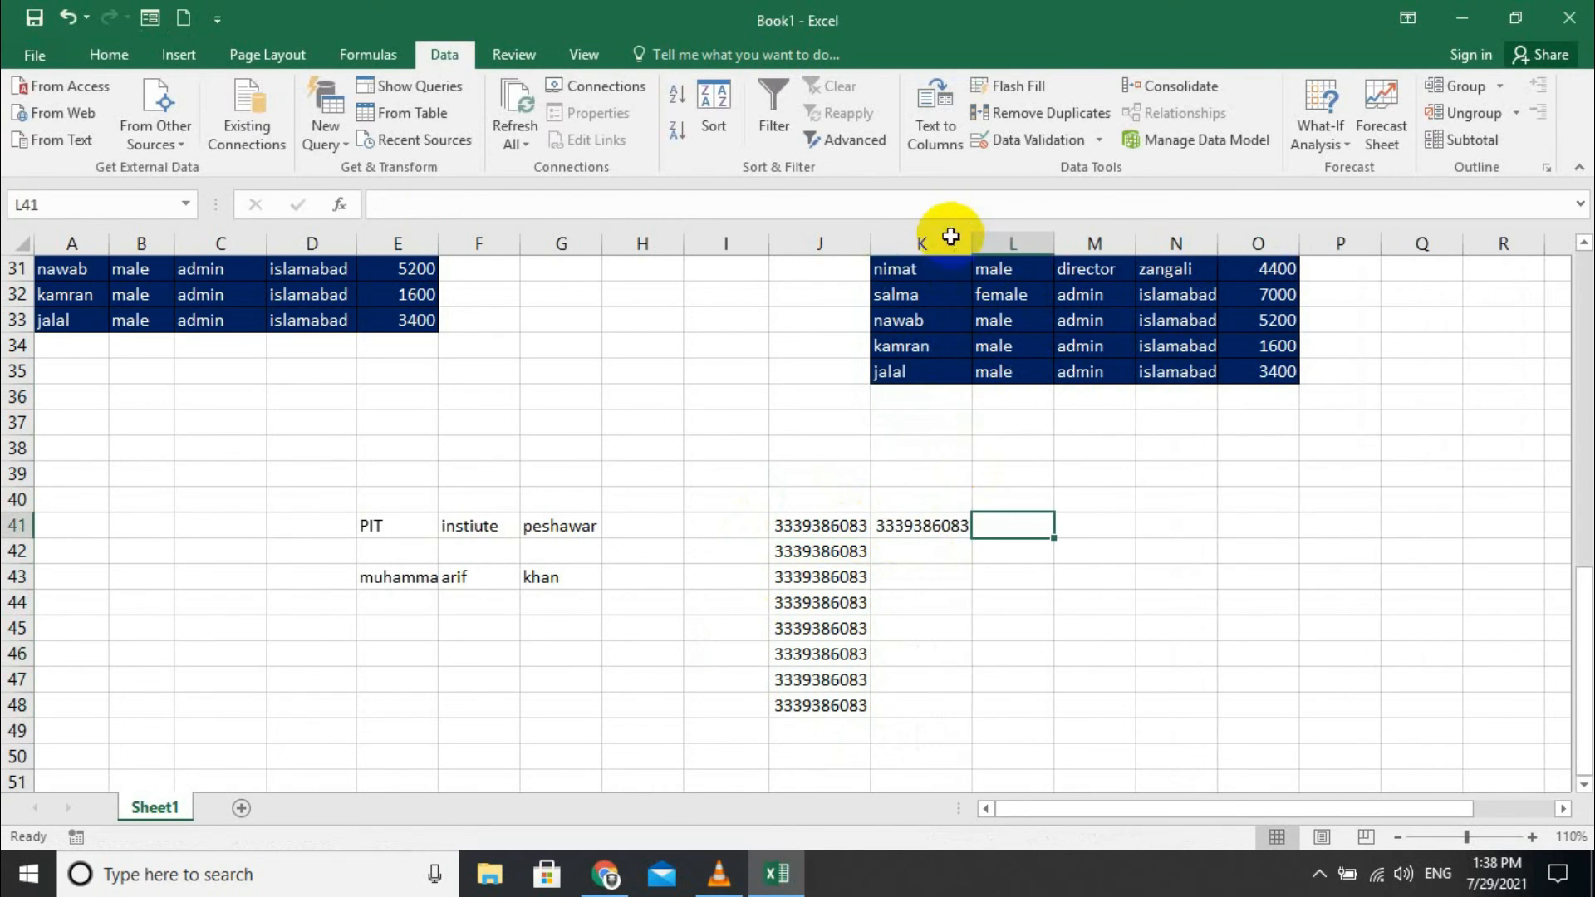
pyautogui.click(933, 524)
pyautogui.doubleClick(885, 523)
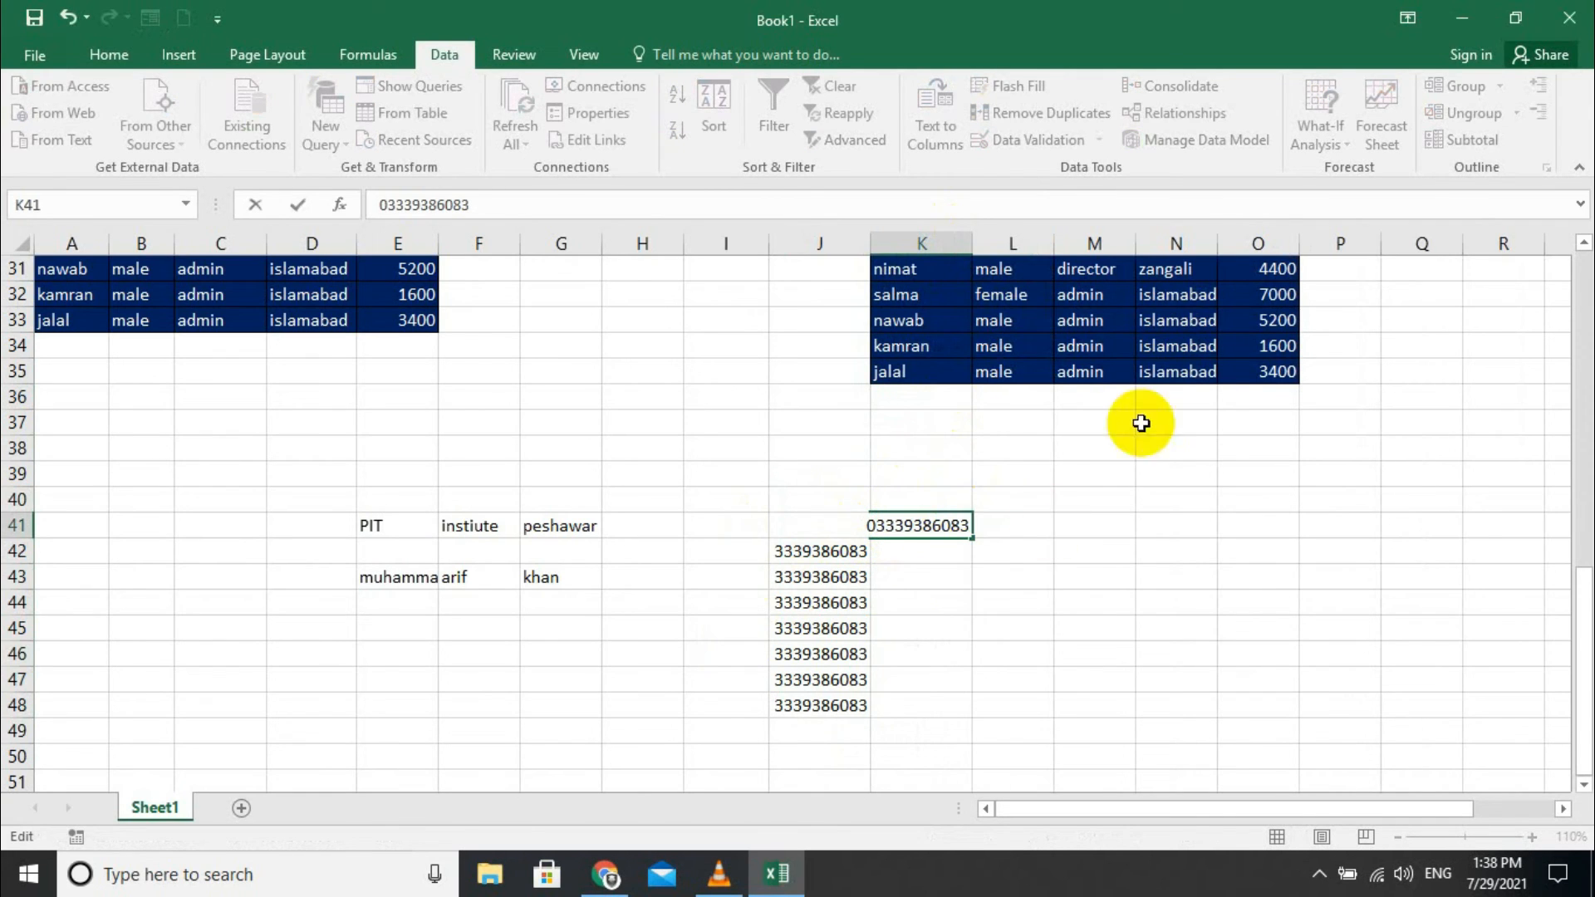
pyautogui.click(939, 541)
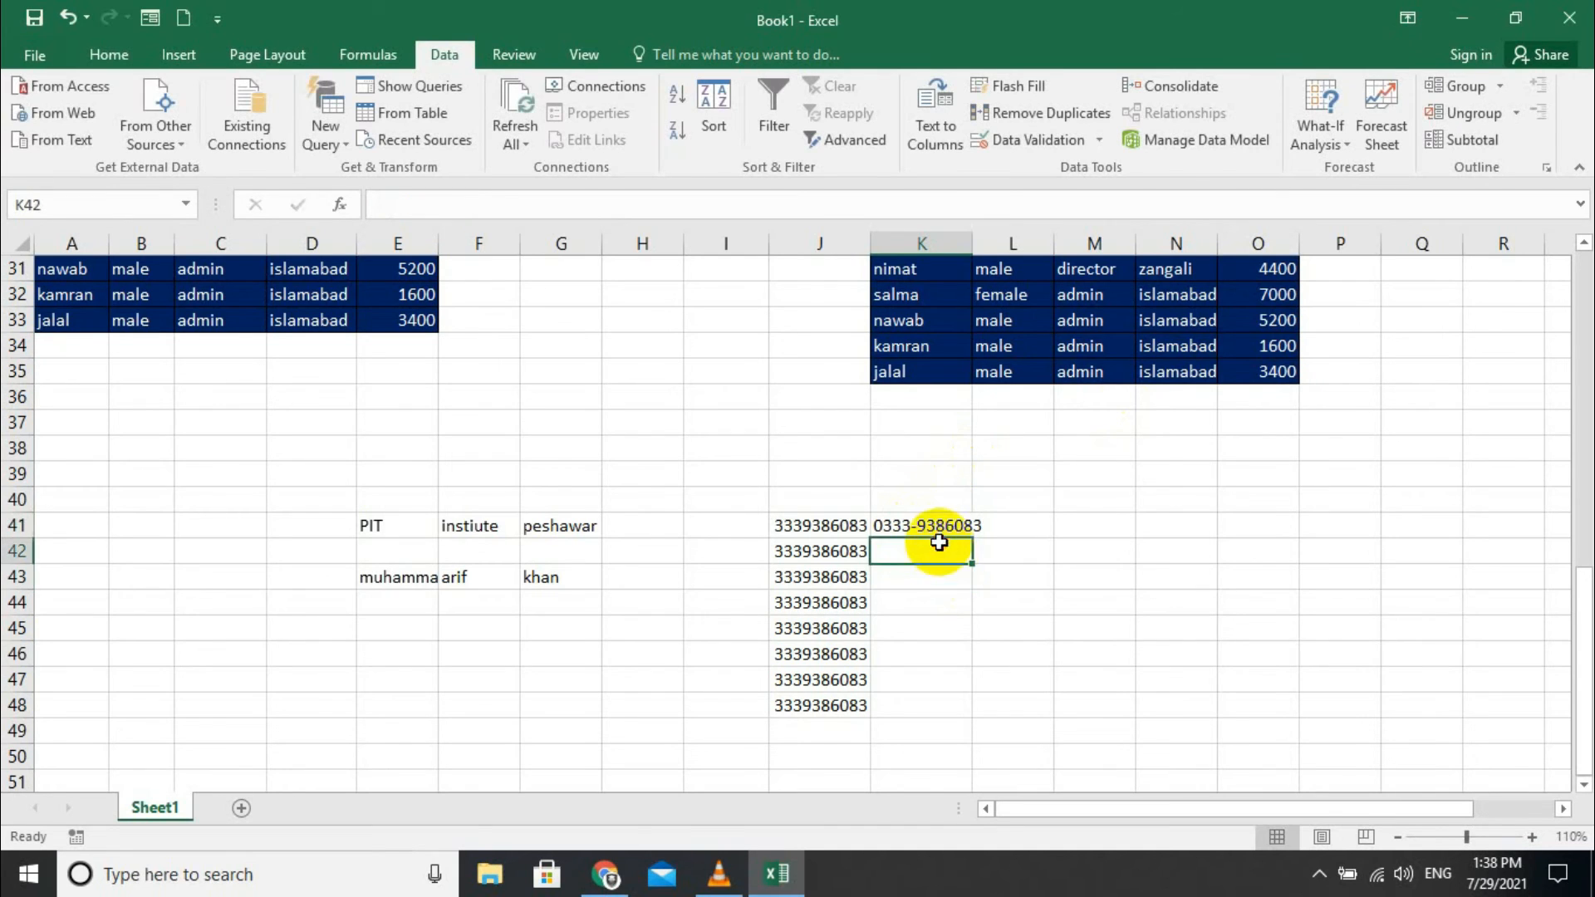
# - Flash Fill K42:K48 following K41's dashed phone pattern
pyautogui.click(948, 530)
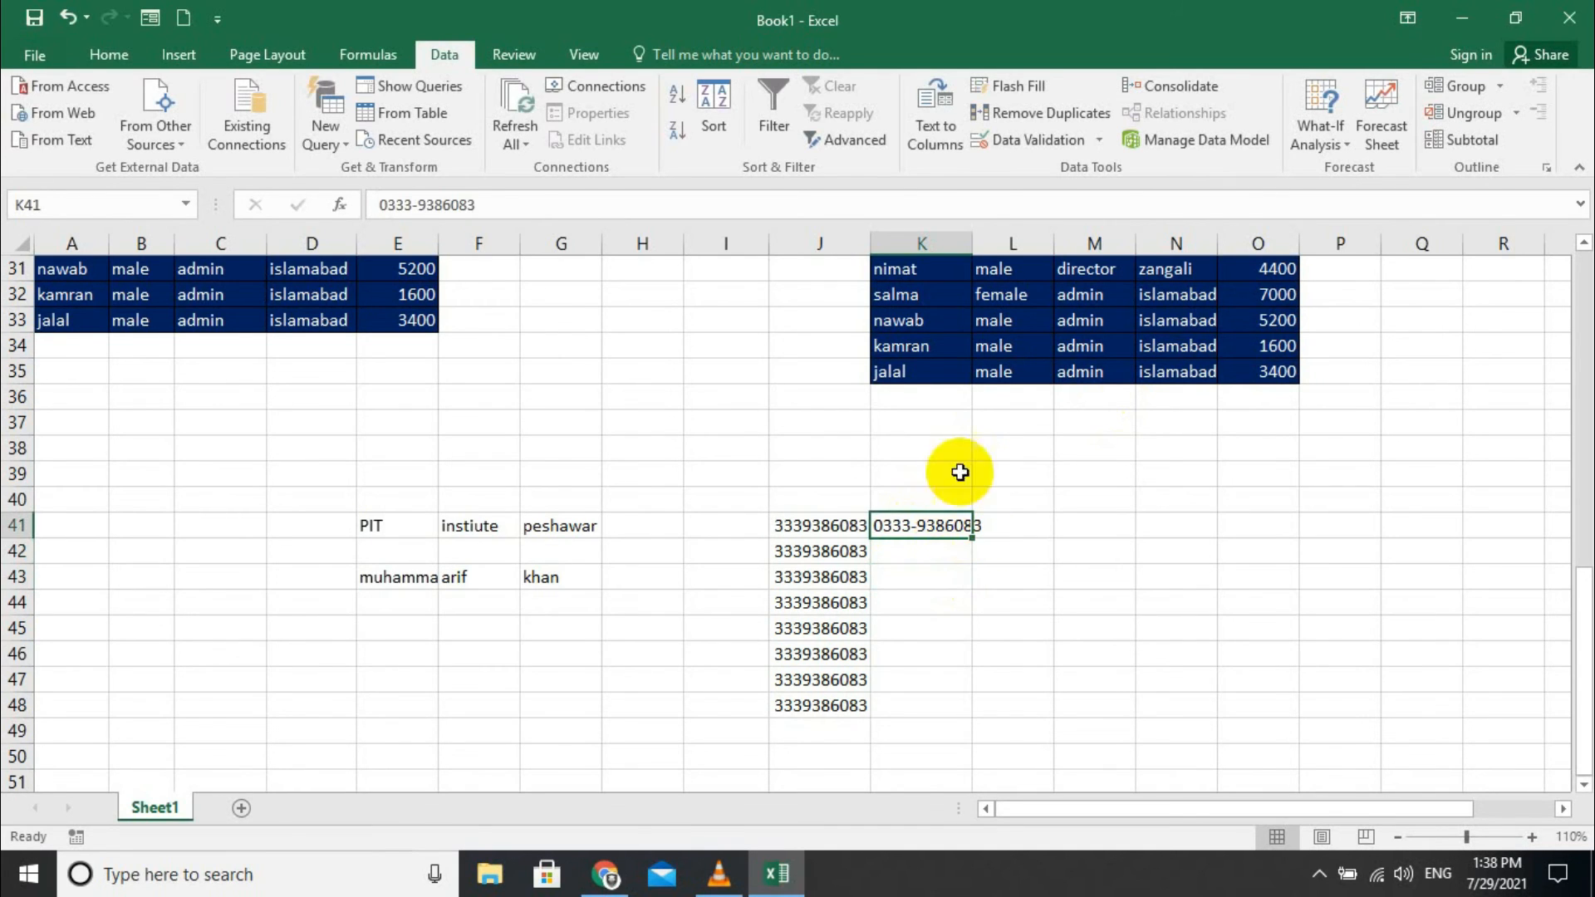
pyautogui.click(1007, 88)
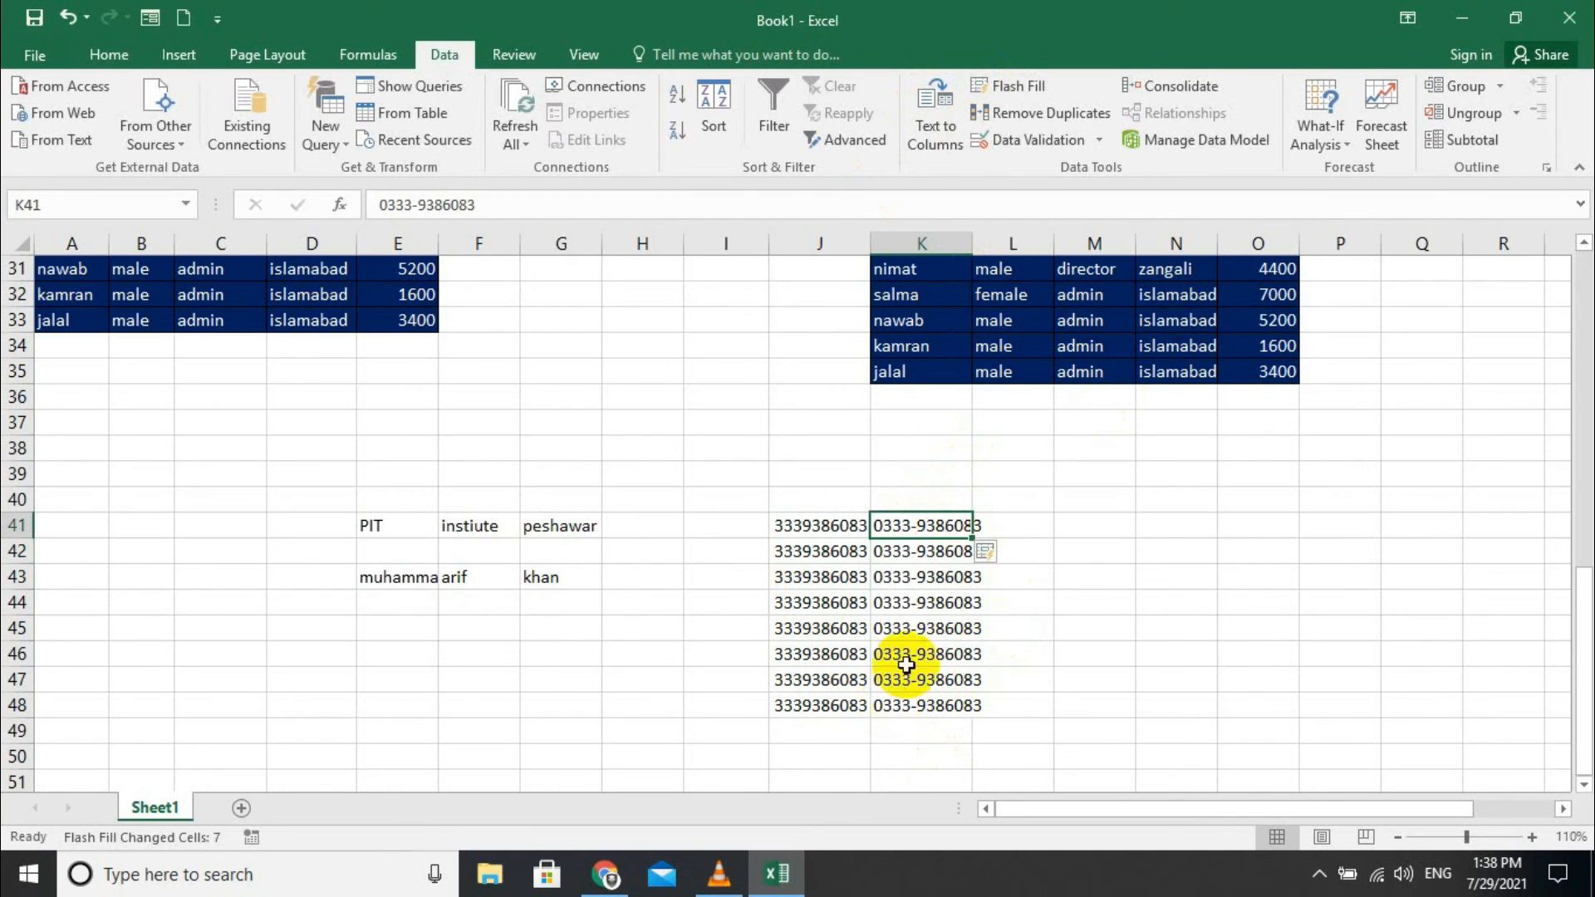
pyautogui.click(1039, 561)
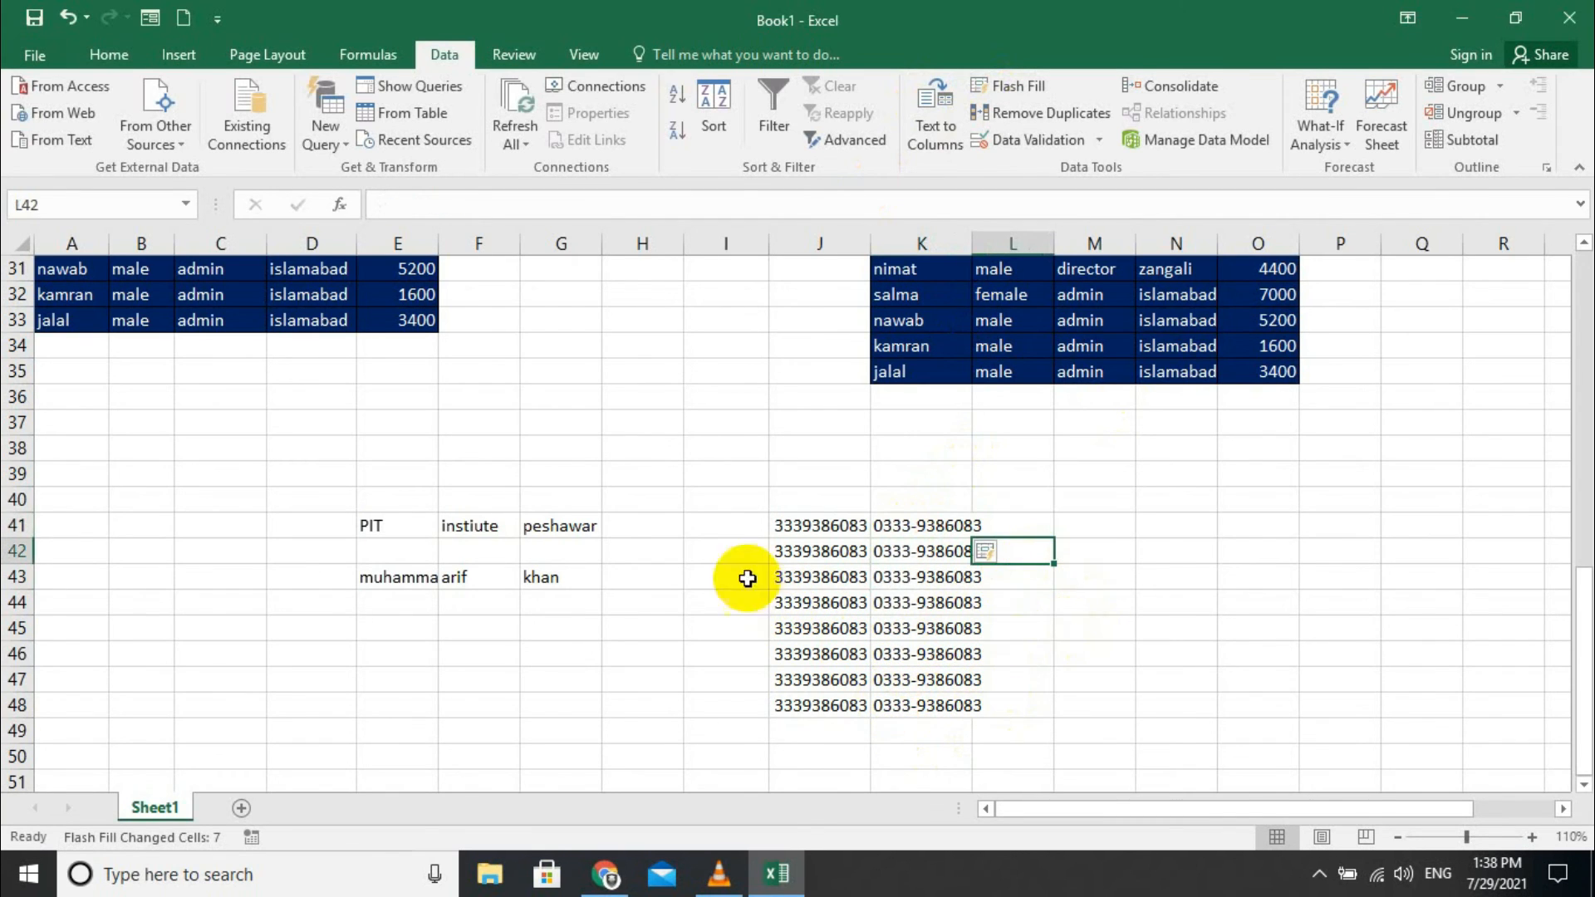
pyautogui.click(1099, 534)
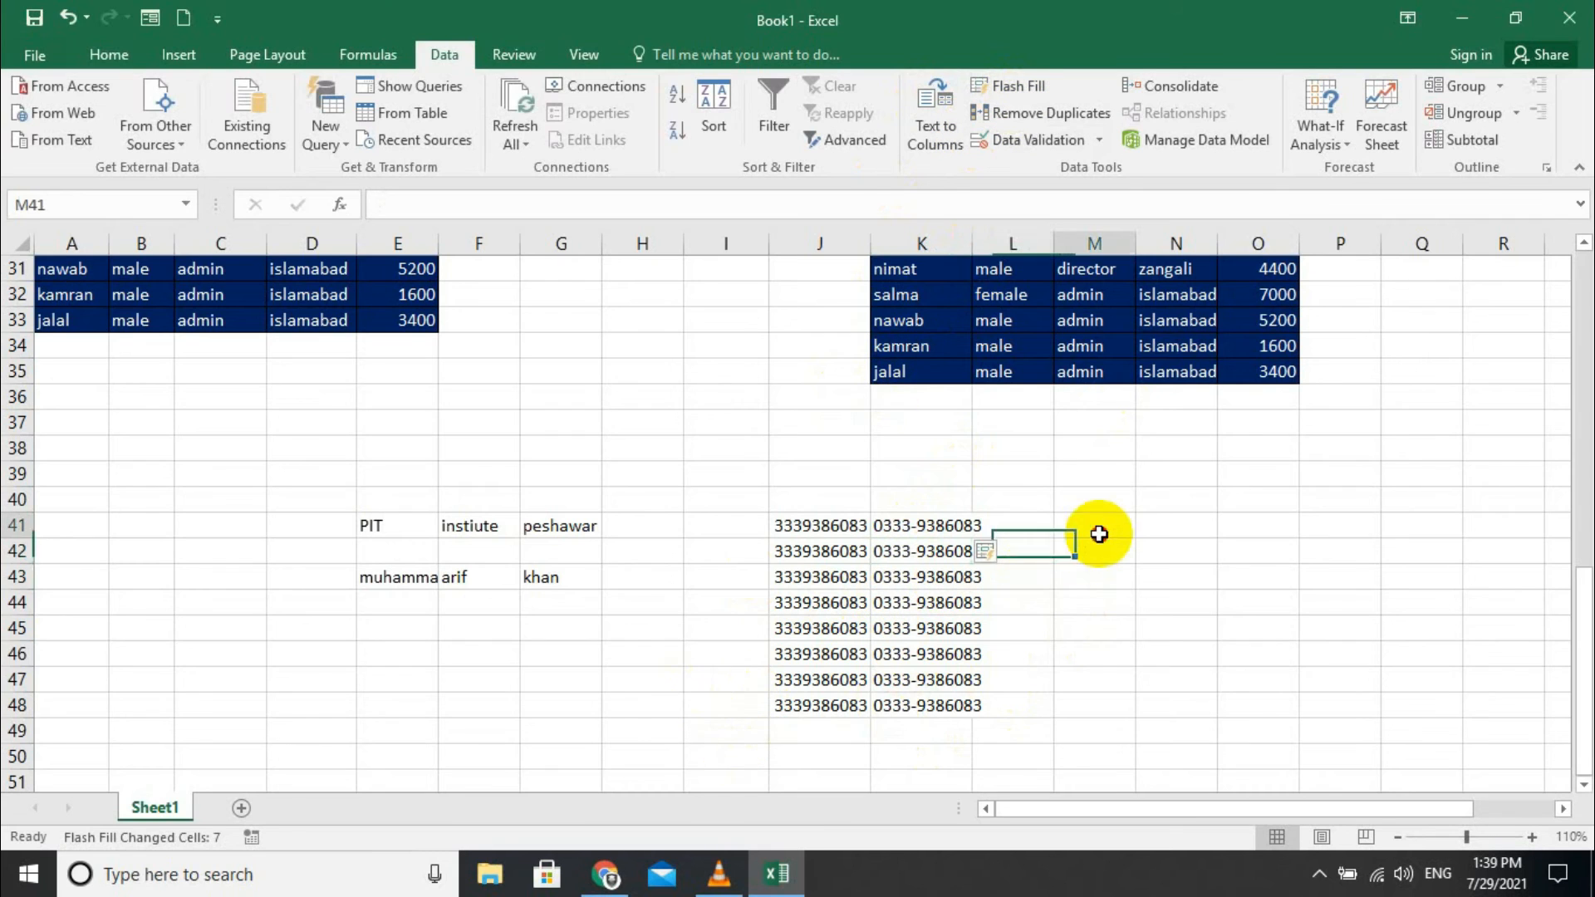
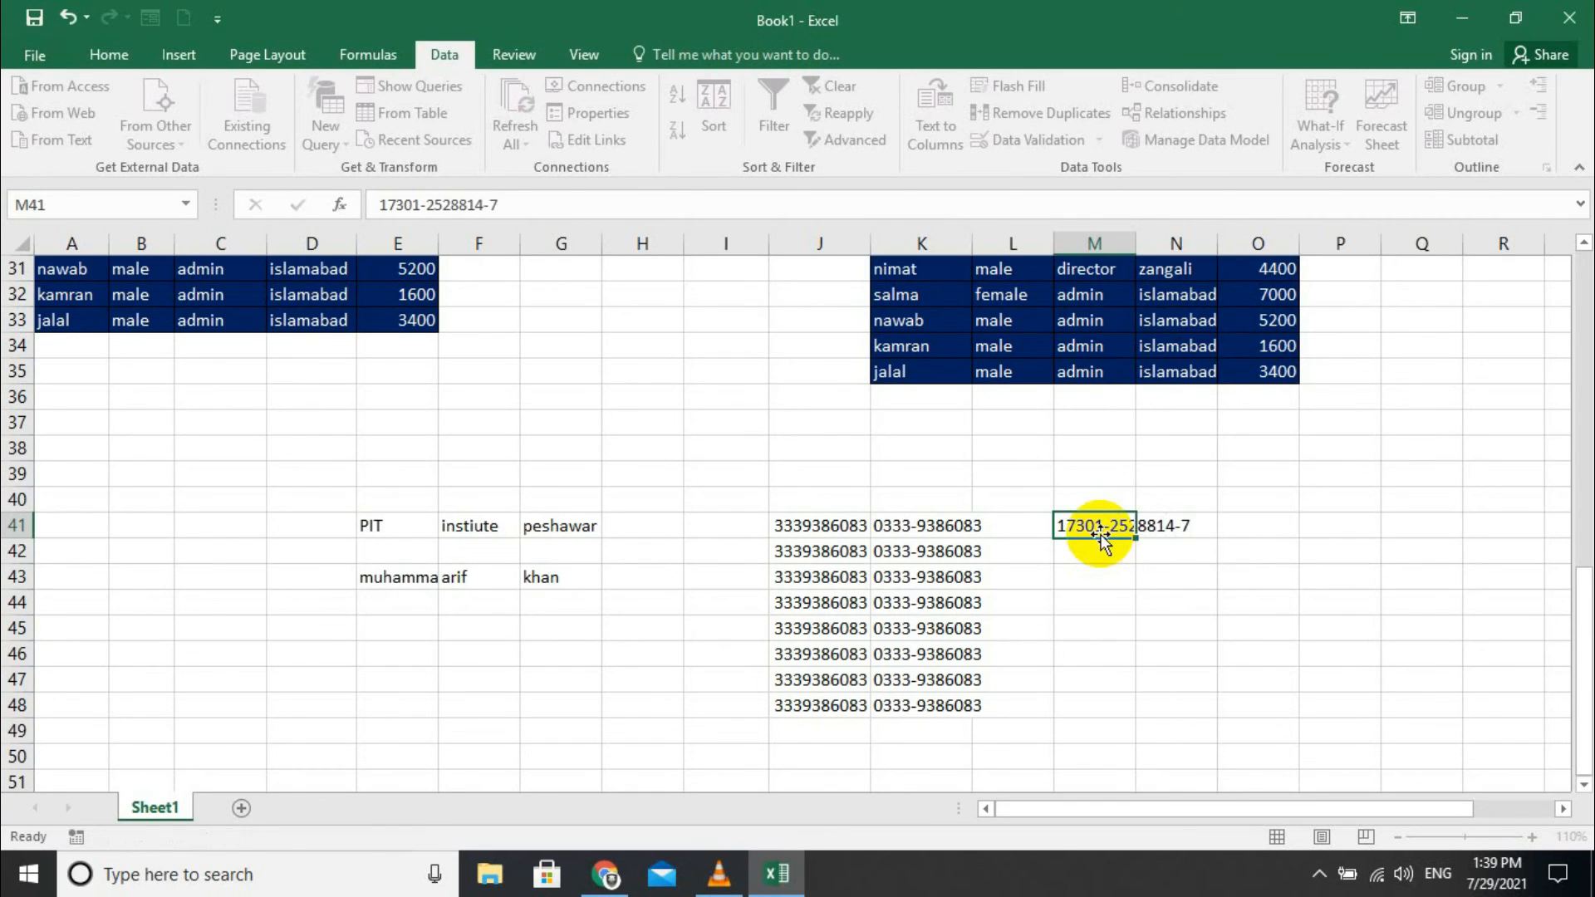
# - Enter a CNIC in M41, extend it as an incrementing series to M48, and autofit columns M and N
pyautogui.press('Return')
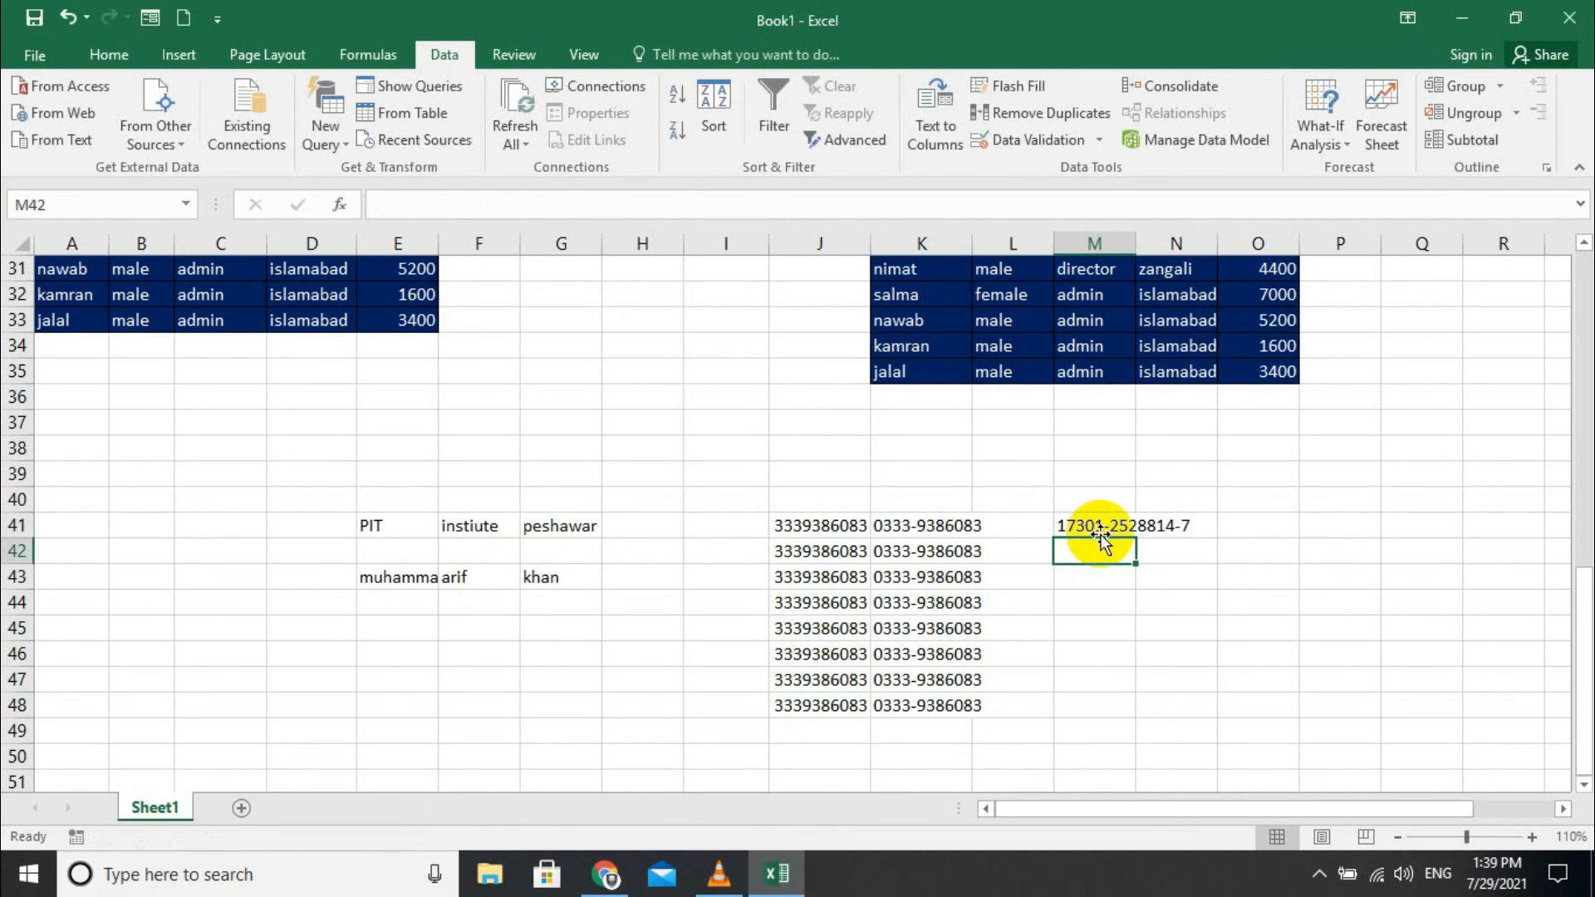
pyautogui.click(1113, 529)
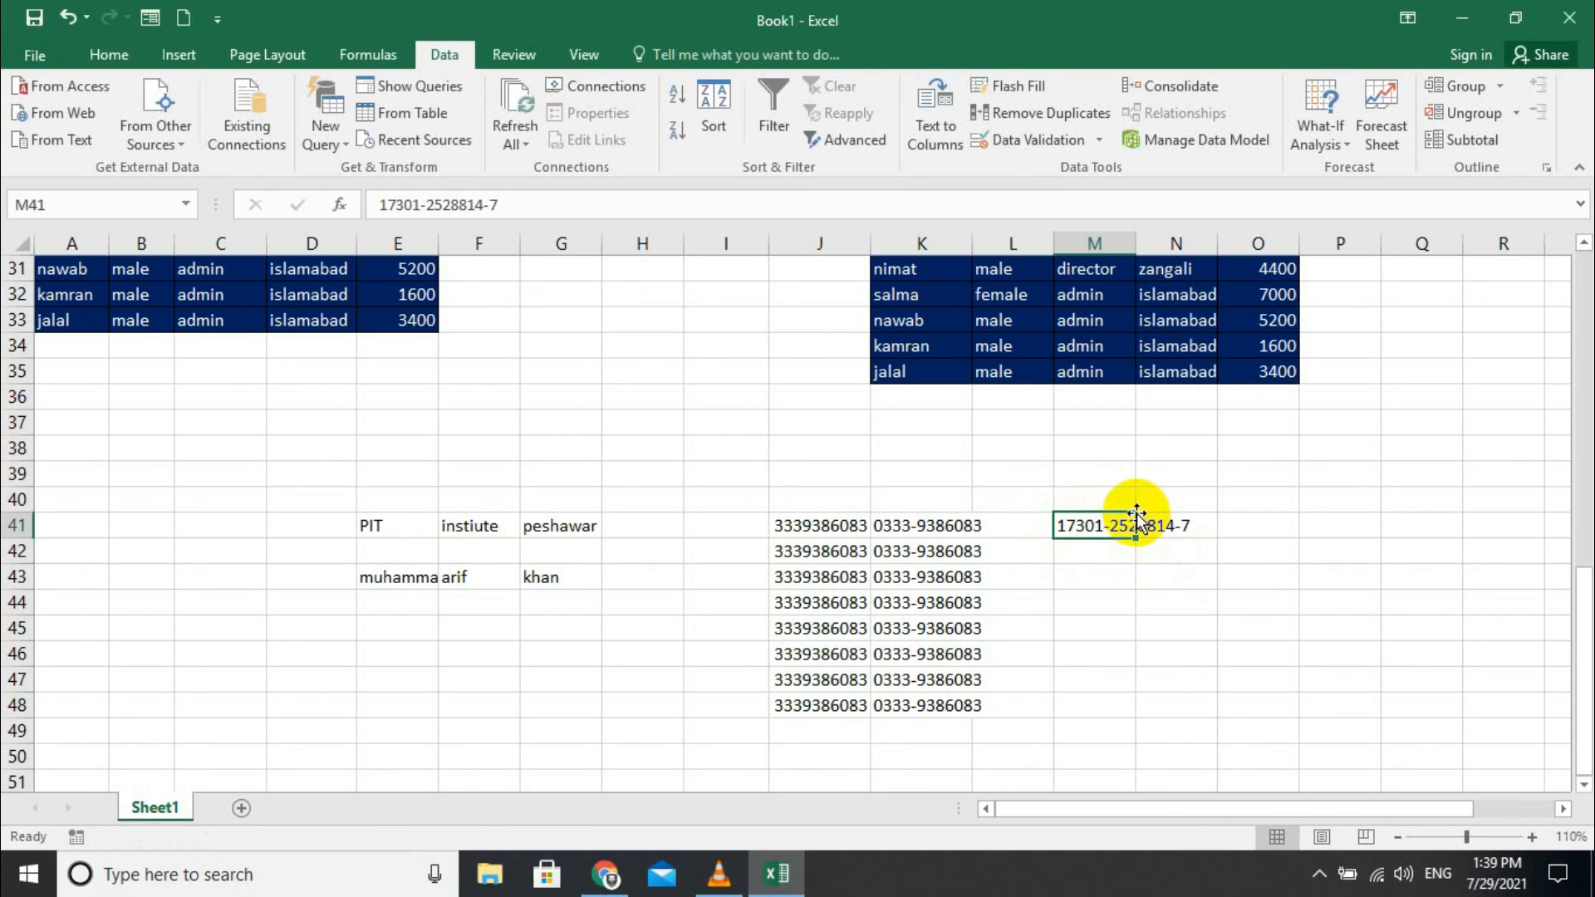
pyautogui.moveTo(1140, 534); pyautogui.dragTo(1130, 729)
pyautogui.click(1119, 532)
pyautogui.click(1221, 577)
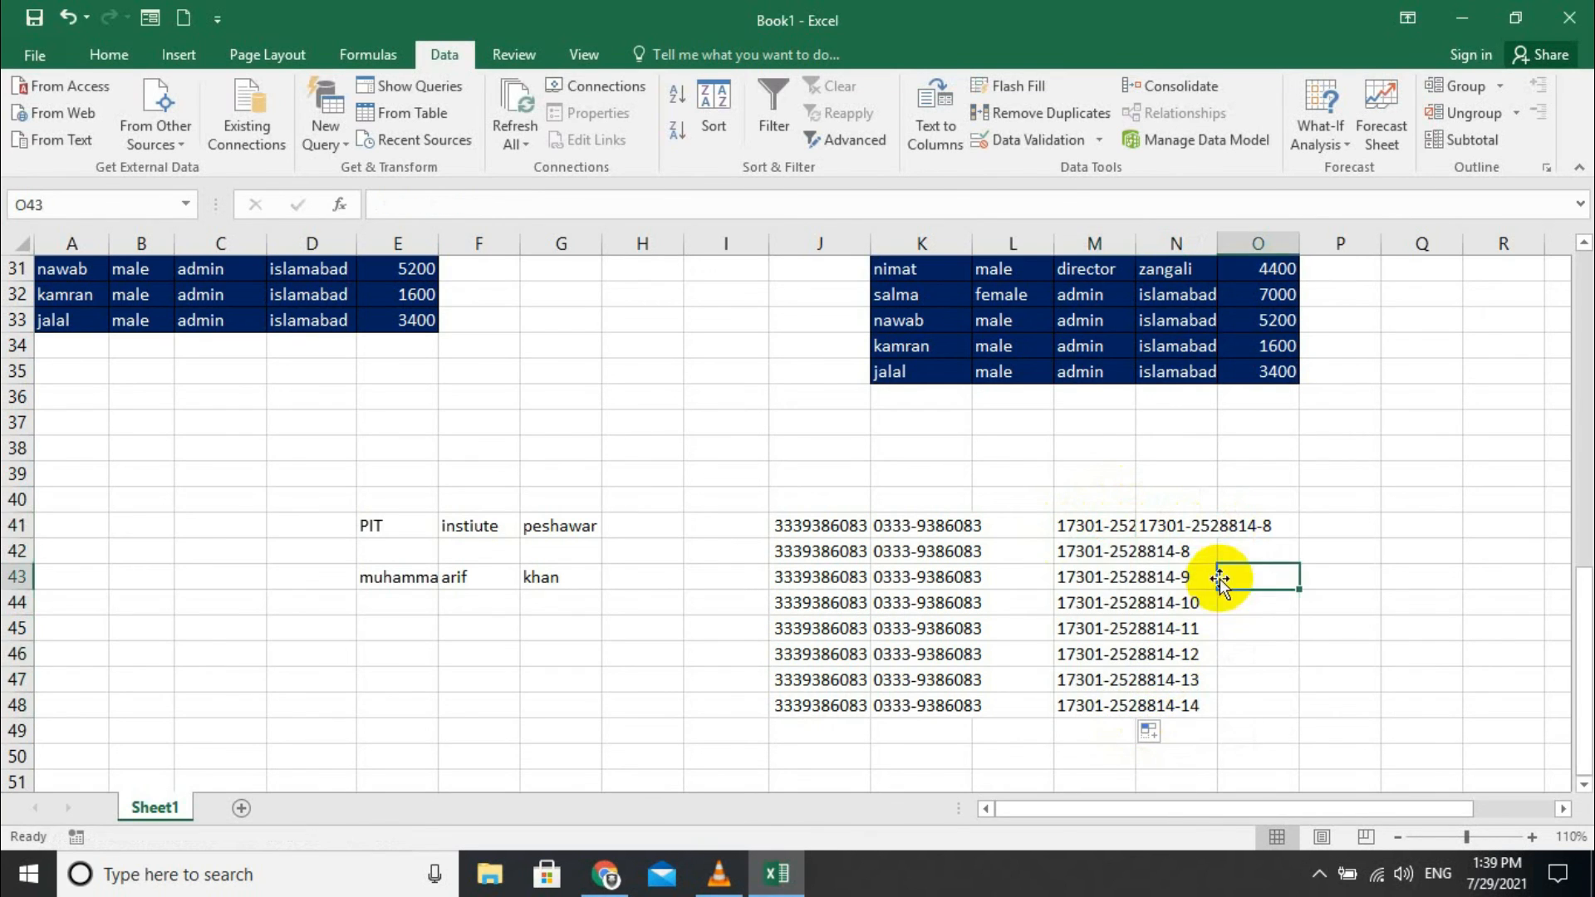
pyautogui.click(1232, 527)
pyautogui.doubleClick(1217, 243)
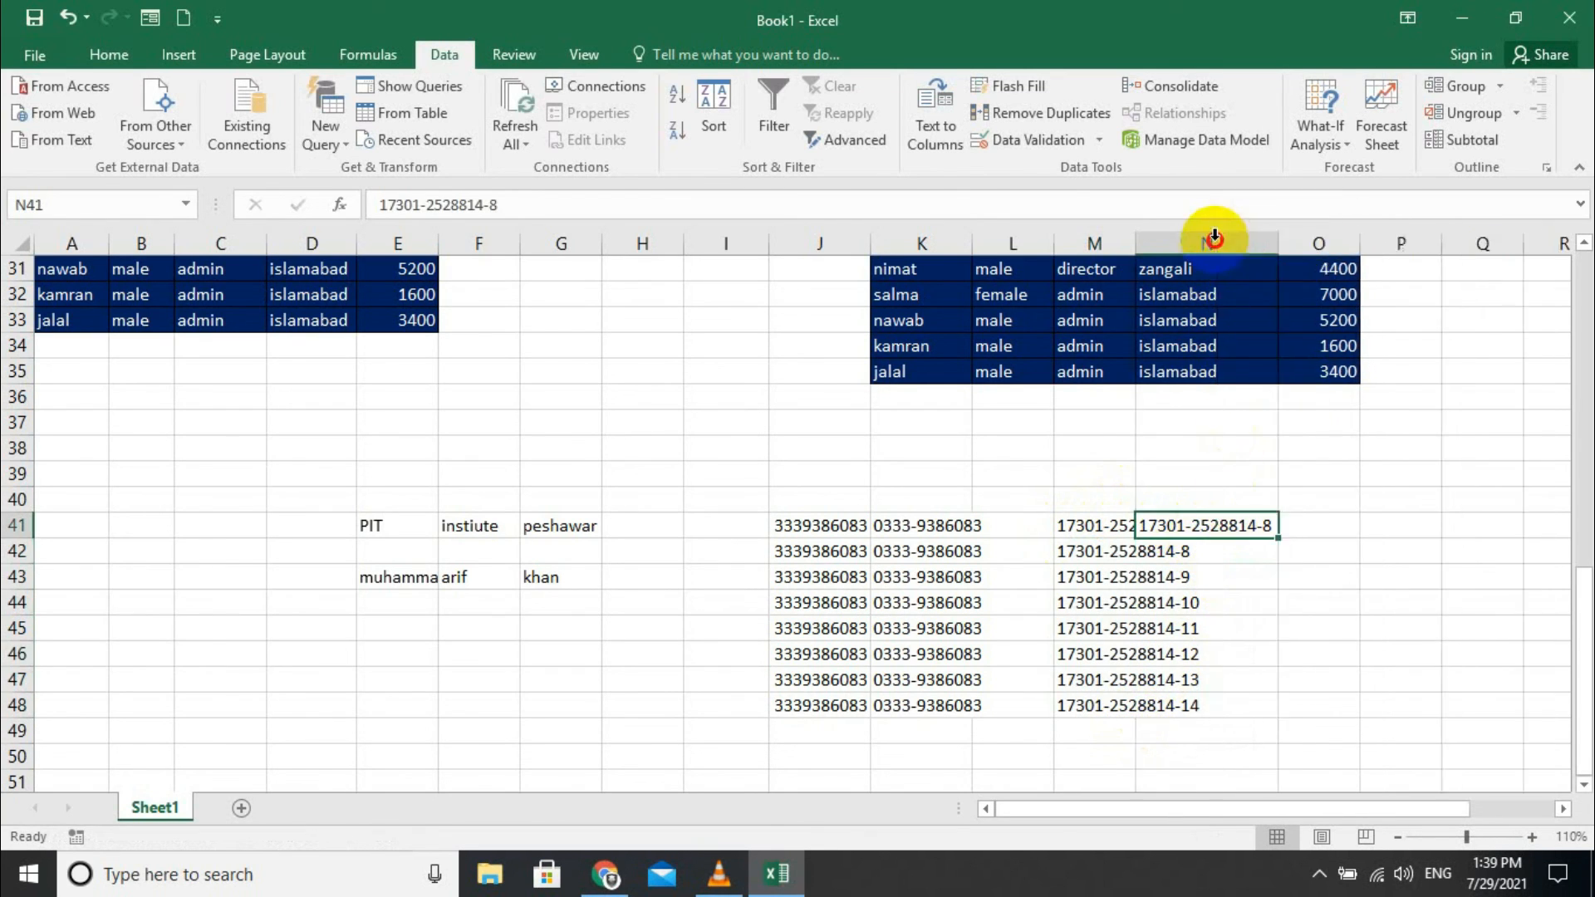
pyautogui.doubleClick(1136, 240)
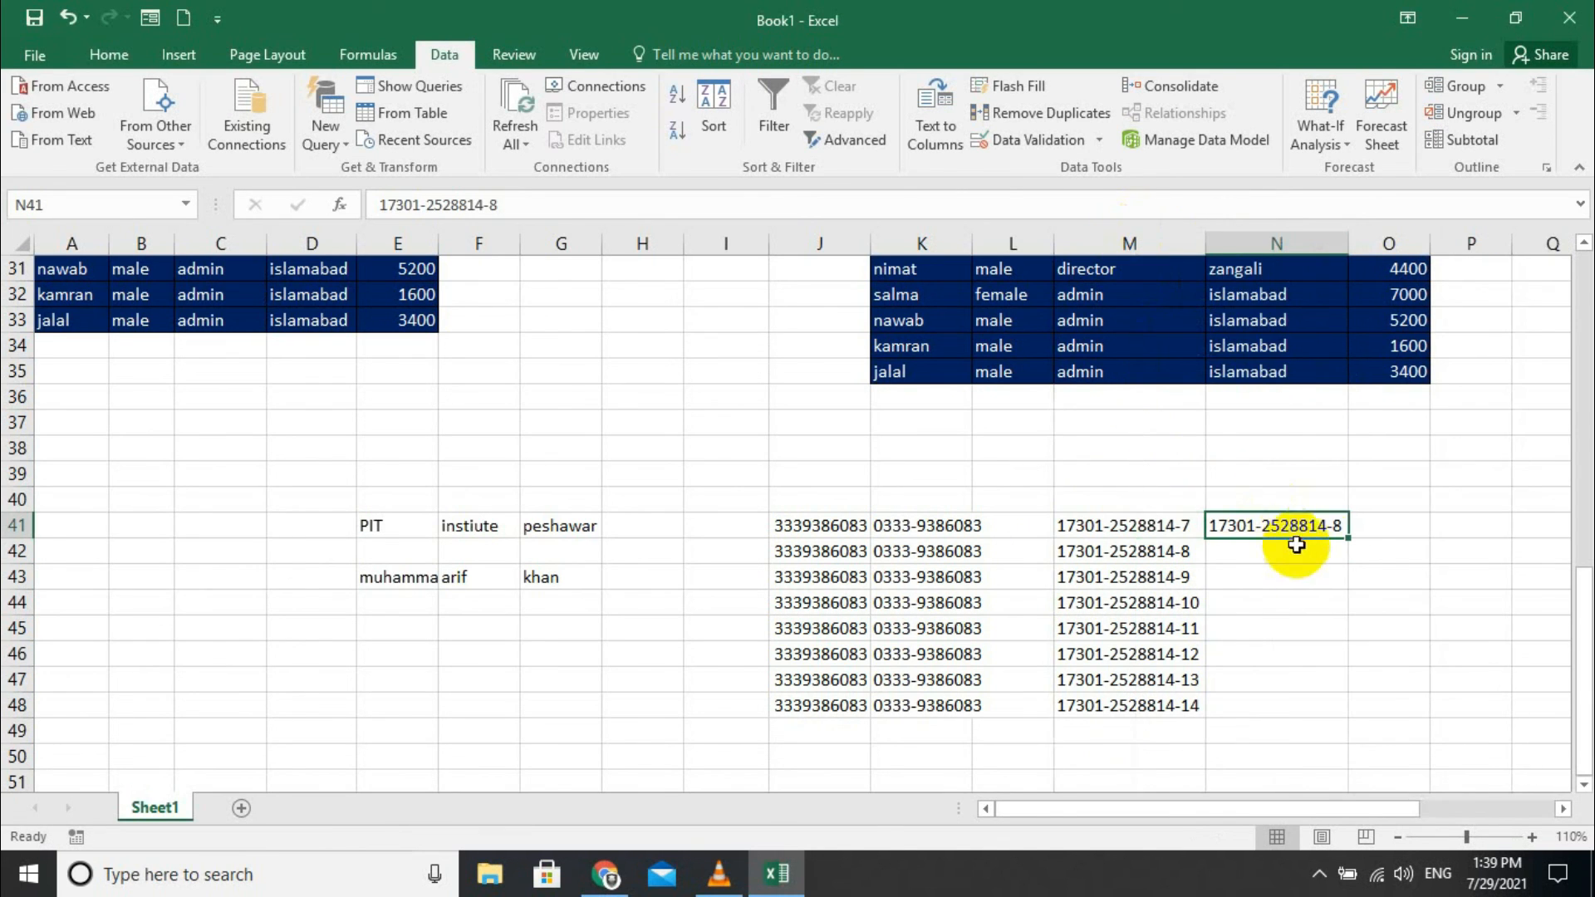
# - Undo the N series and Flash Fill N42:N48 with N41's repeated CNIC
pyautogui.doubleClick(1347, 535)
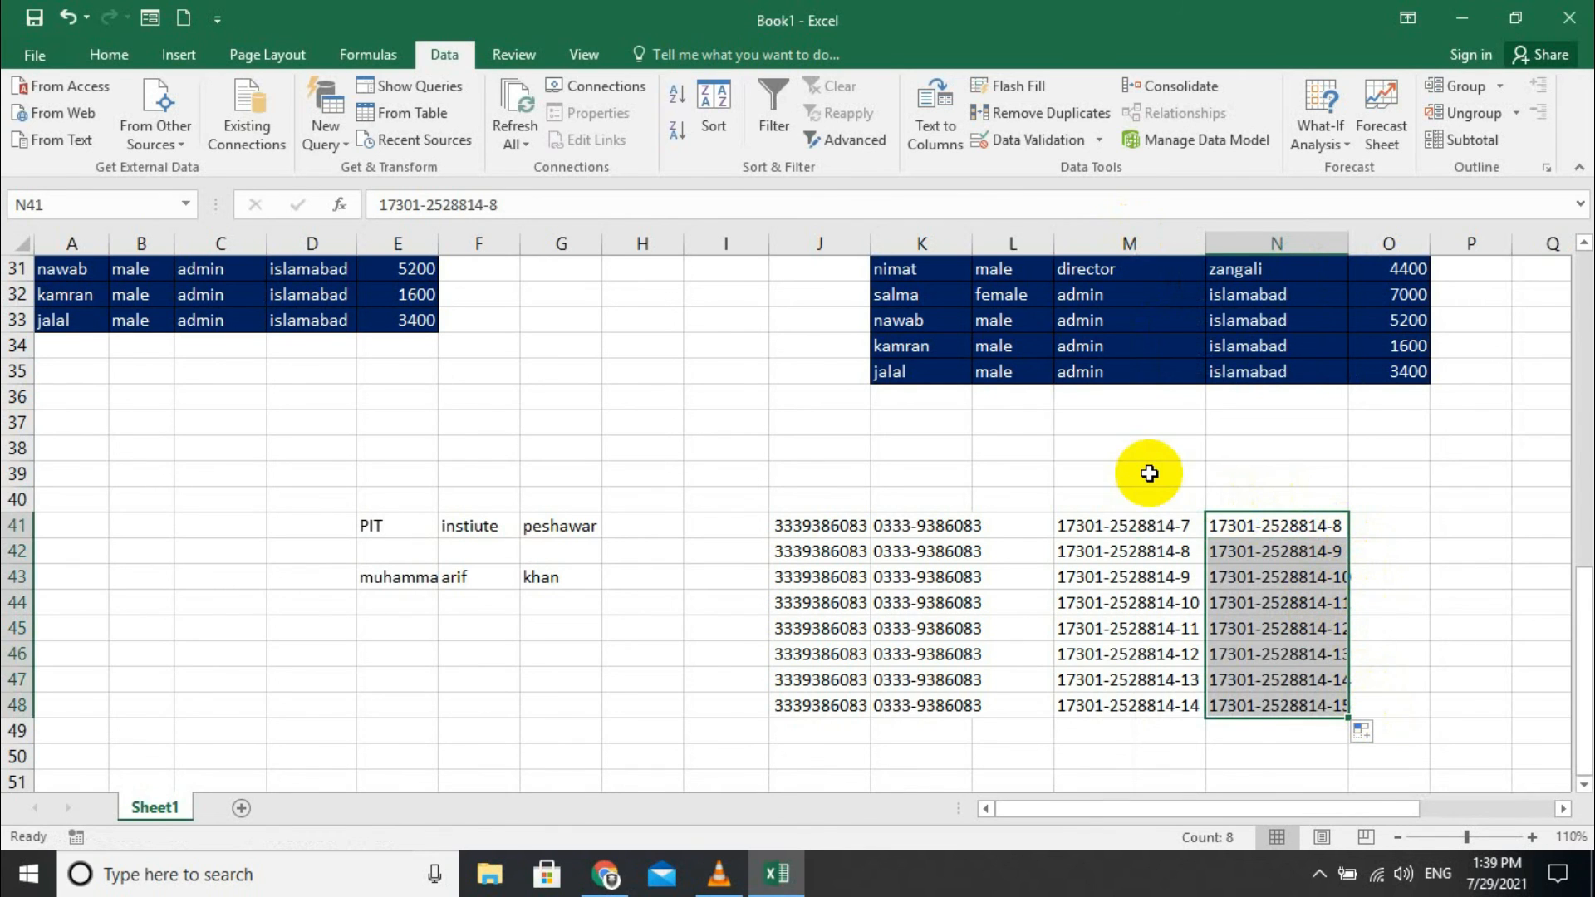
pyautogui.hotkey('ctrl', 'z')
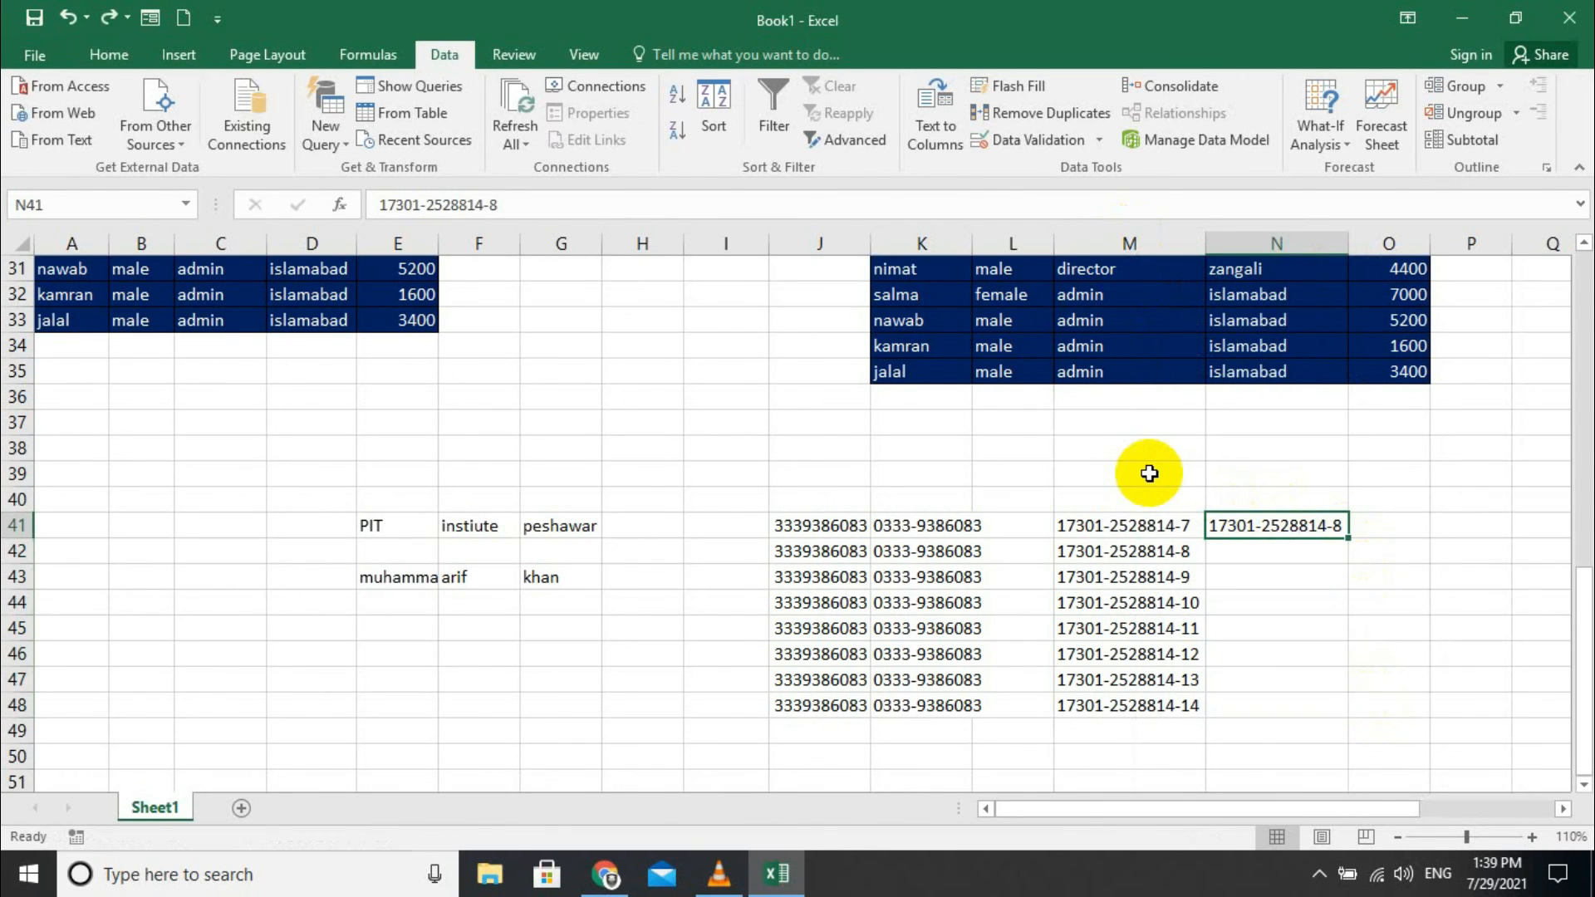
pyautogui.click(1017, 86)
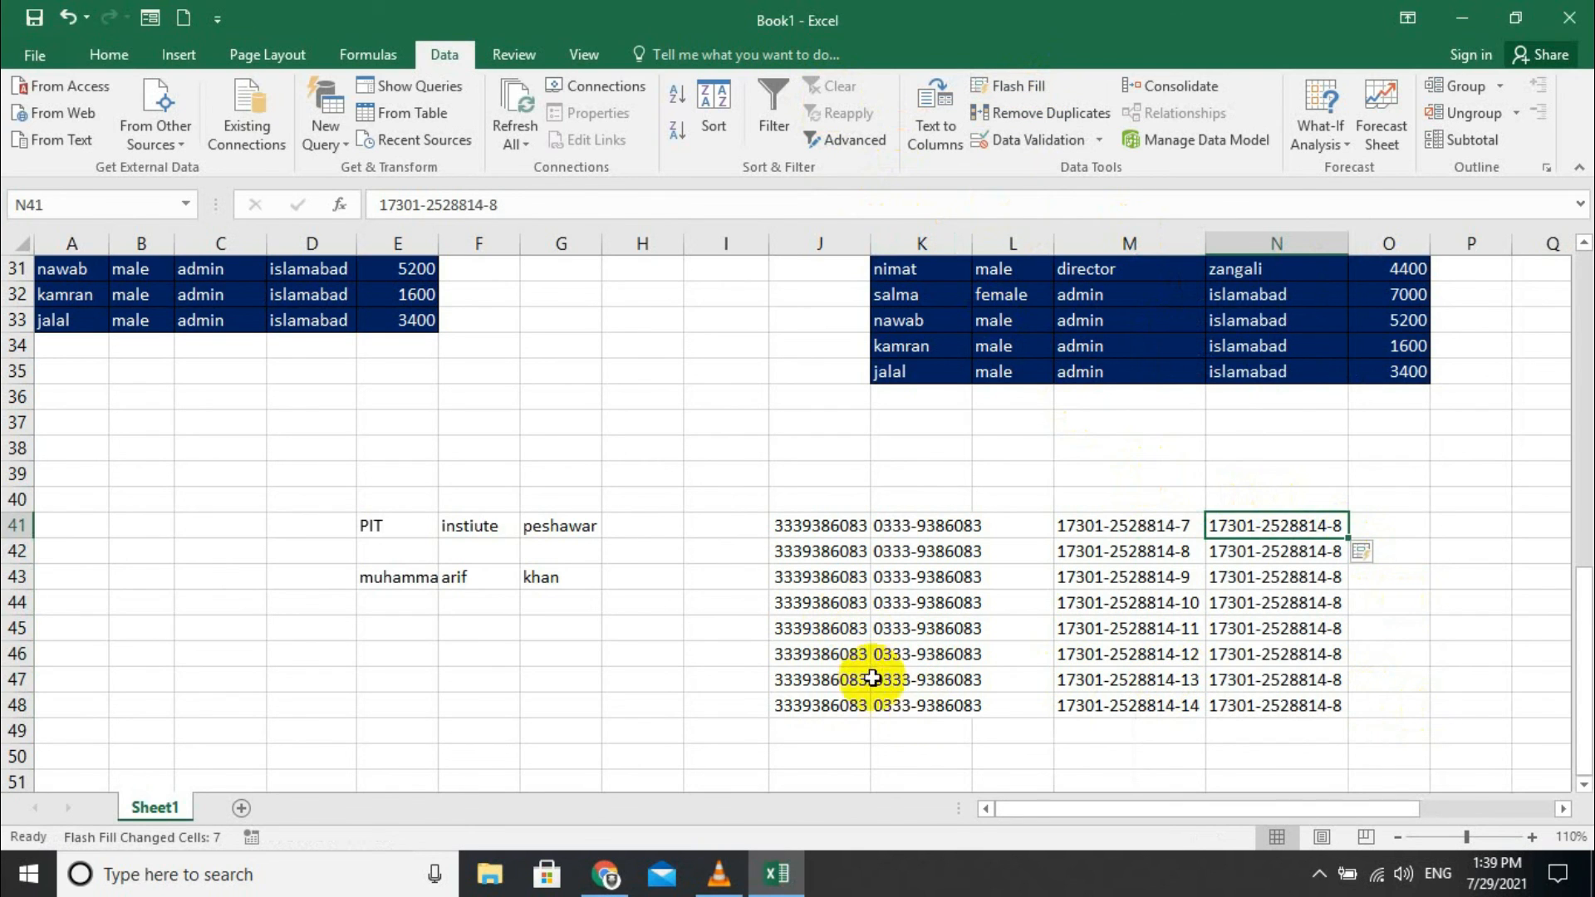
pyautogui.moveTo(831, 530); pyautogui.dragTo(960, 704)
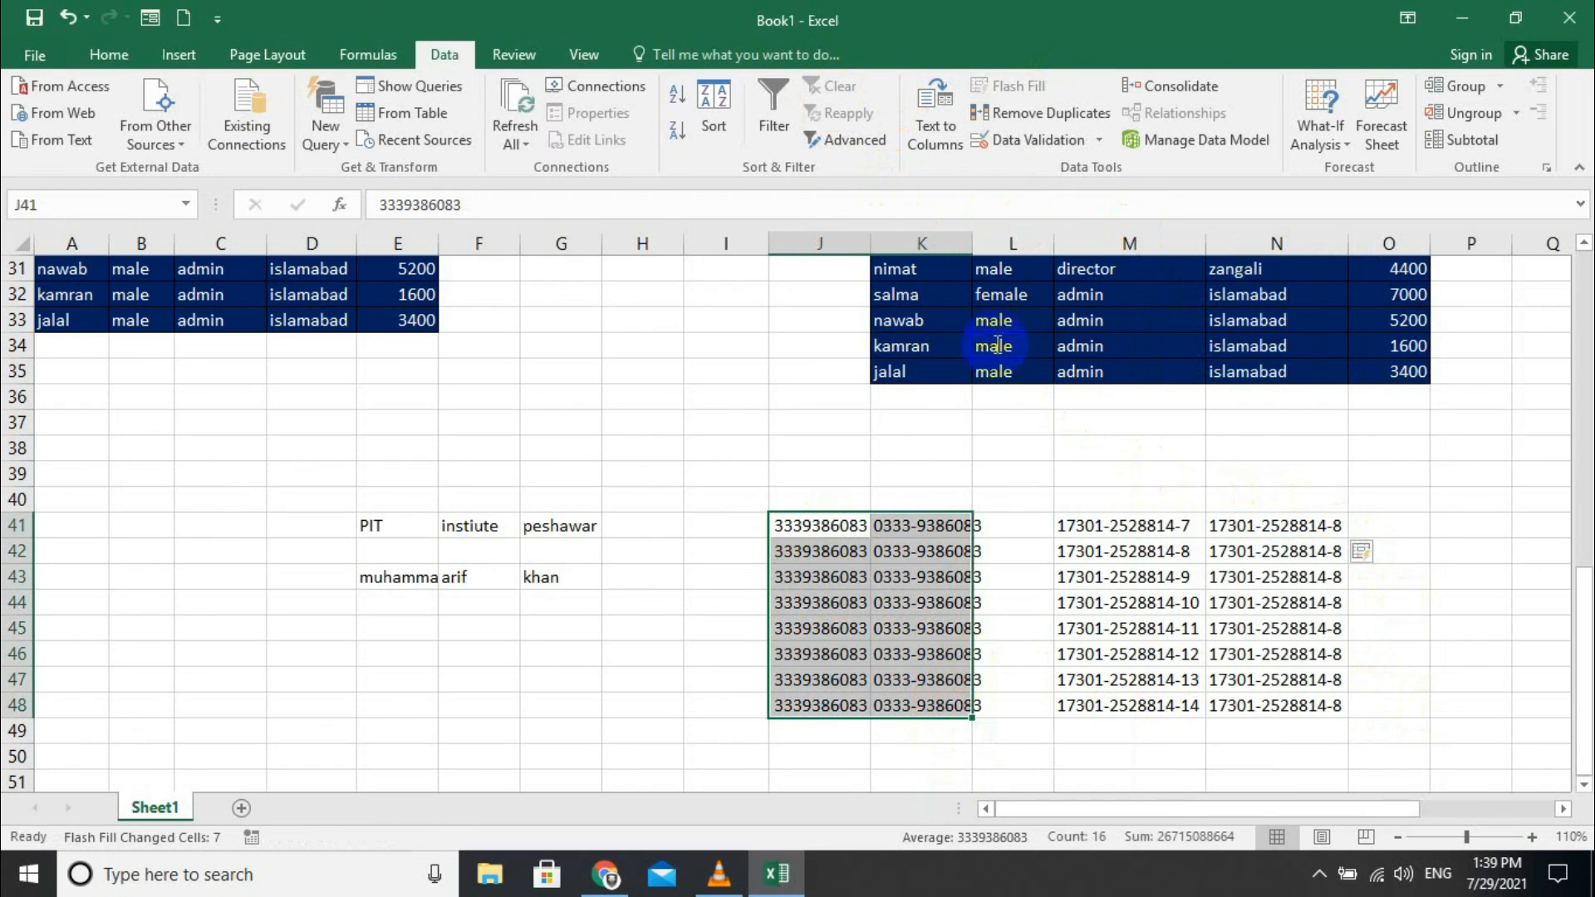
# - Remove the 7 duplicate rows from J41:K48 using columns J and K, keeping only row 41
pyautogui.click(1041, 113)
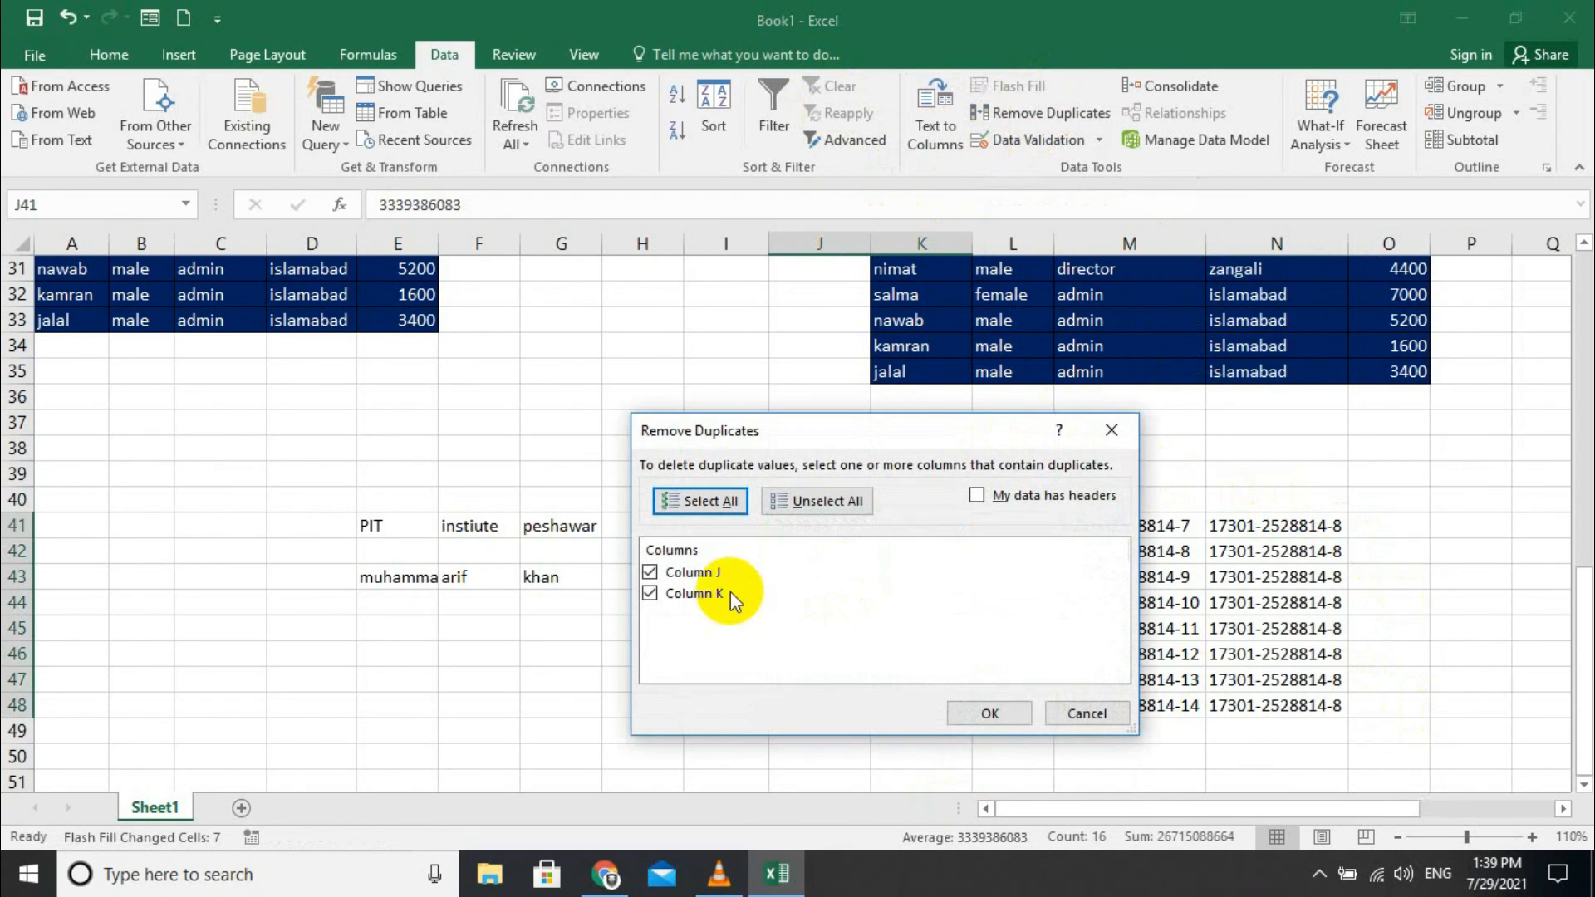
pyautogui.moveTo(857, 438); pyautogui.dragTo(537, 463)
pyautogui.click(666, 735)
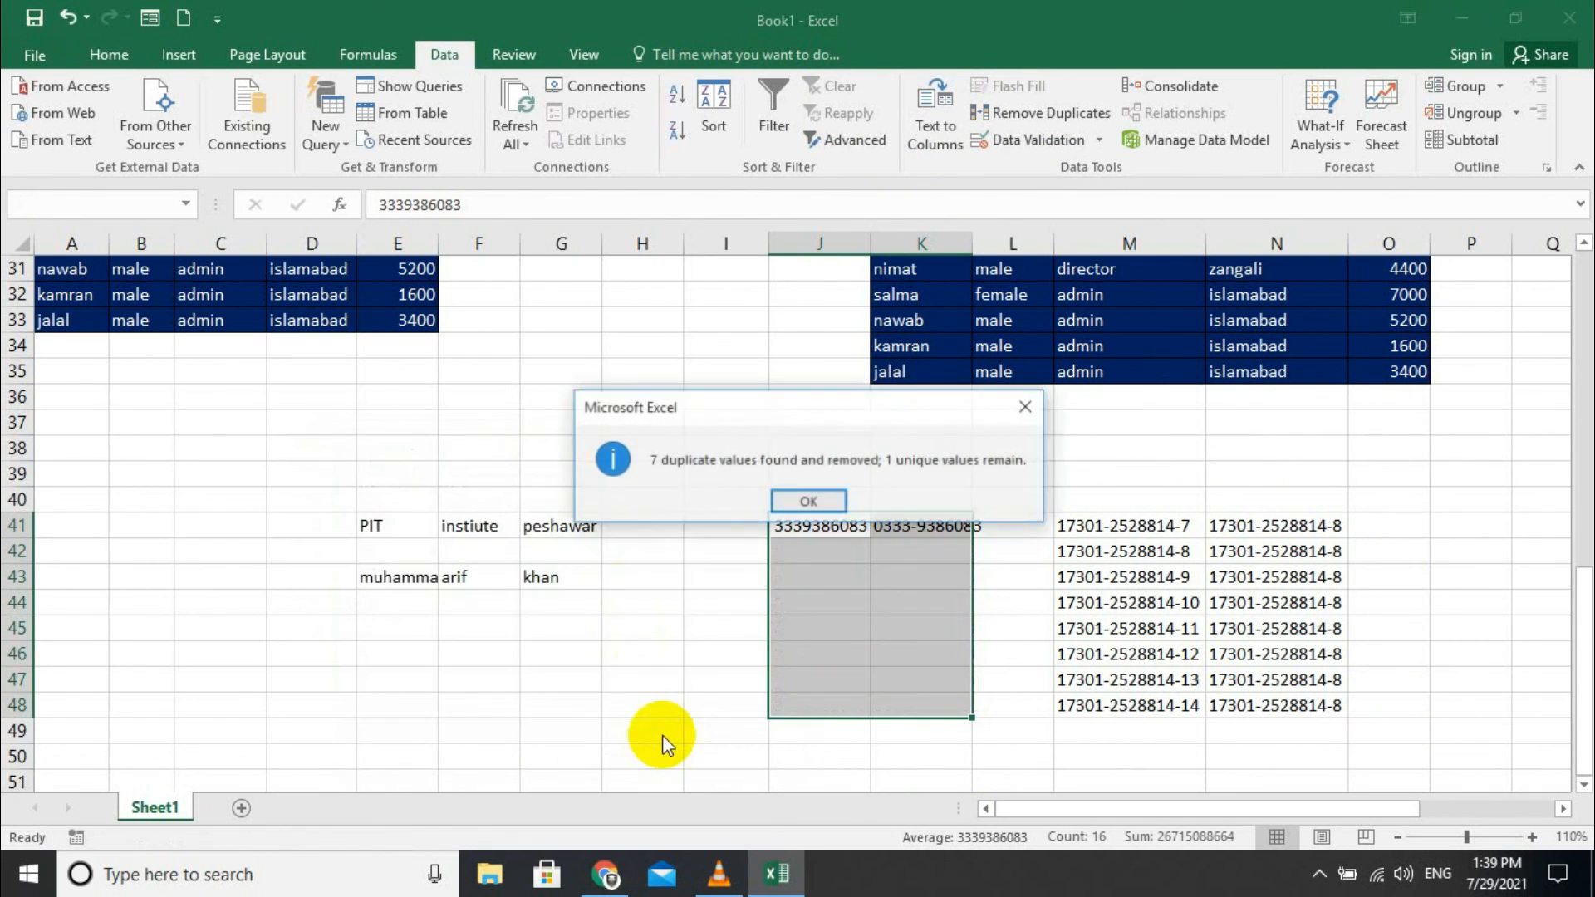
pyautogui.click(793, 498)
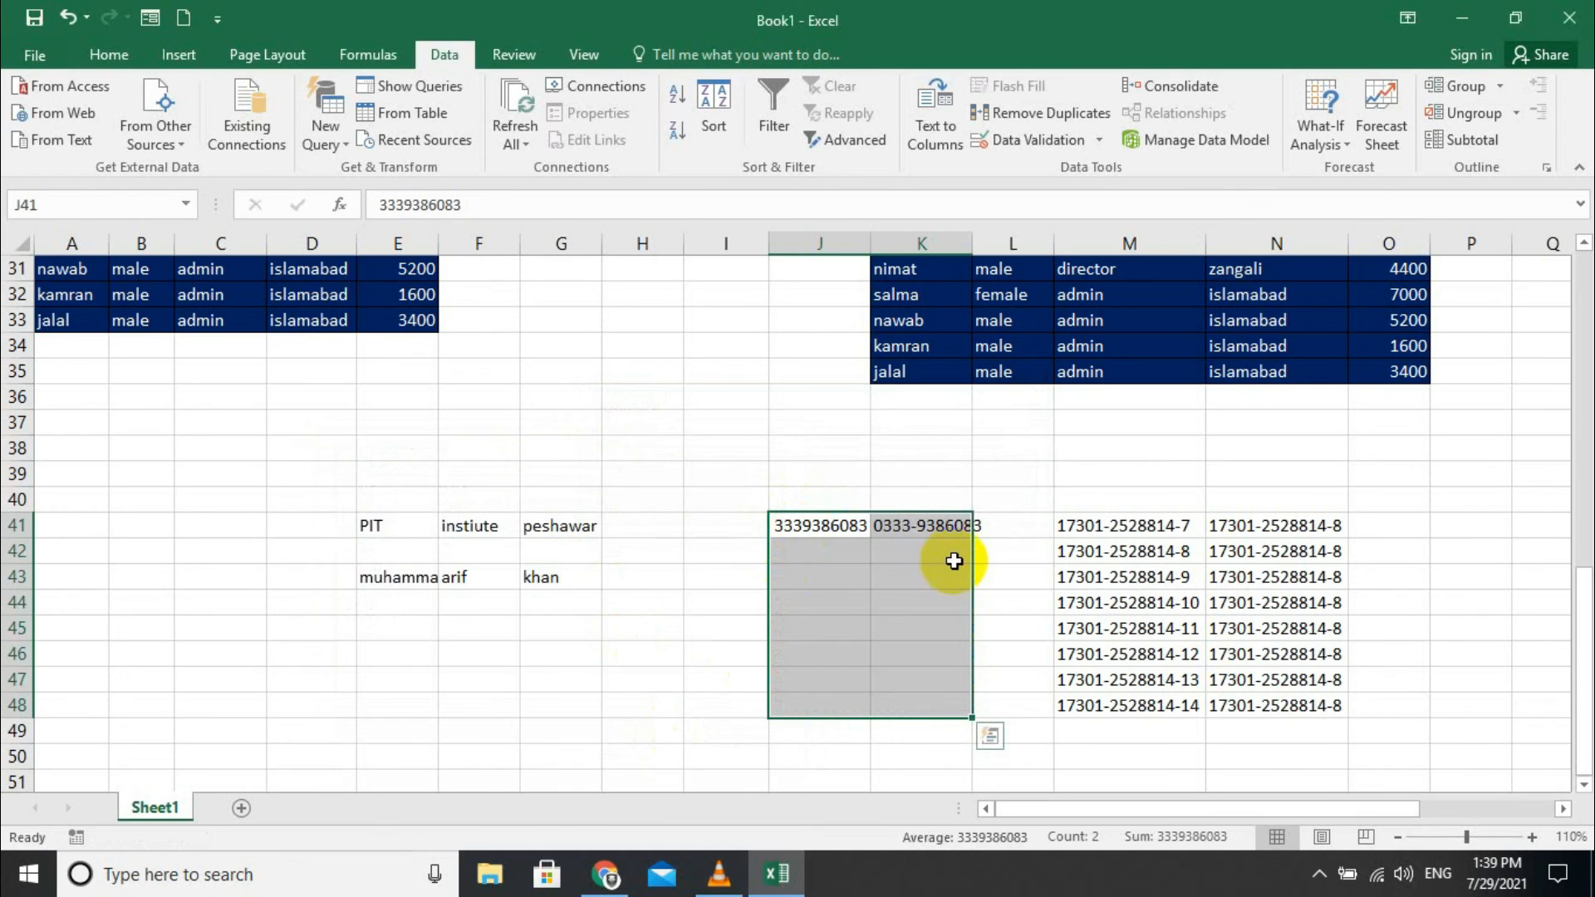
pyautogui.click(844, 564)
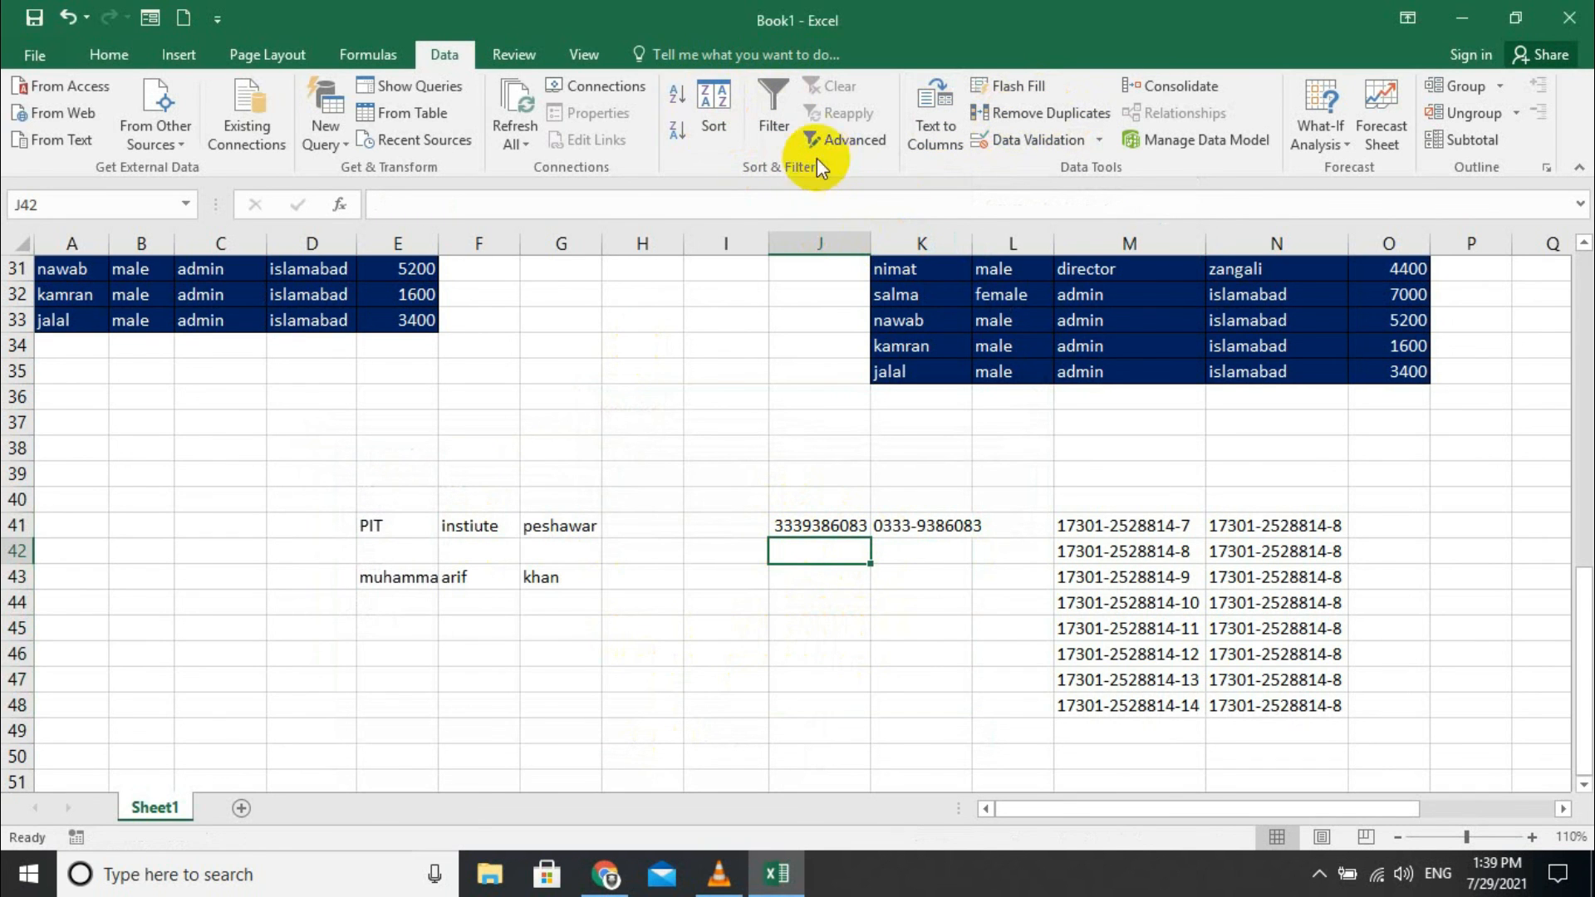
pyautogui.click(841, 141)
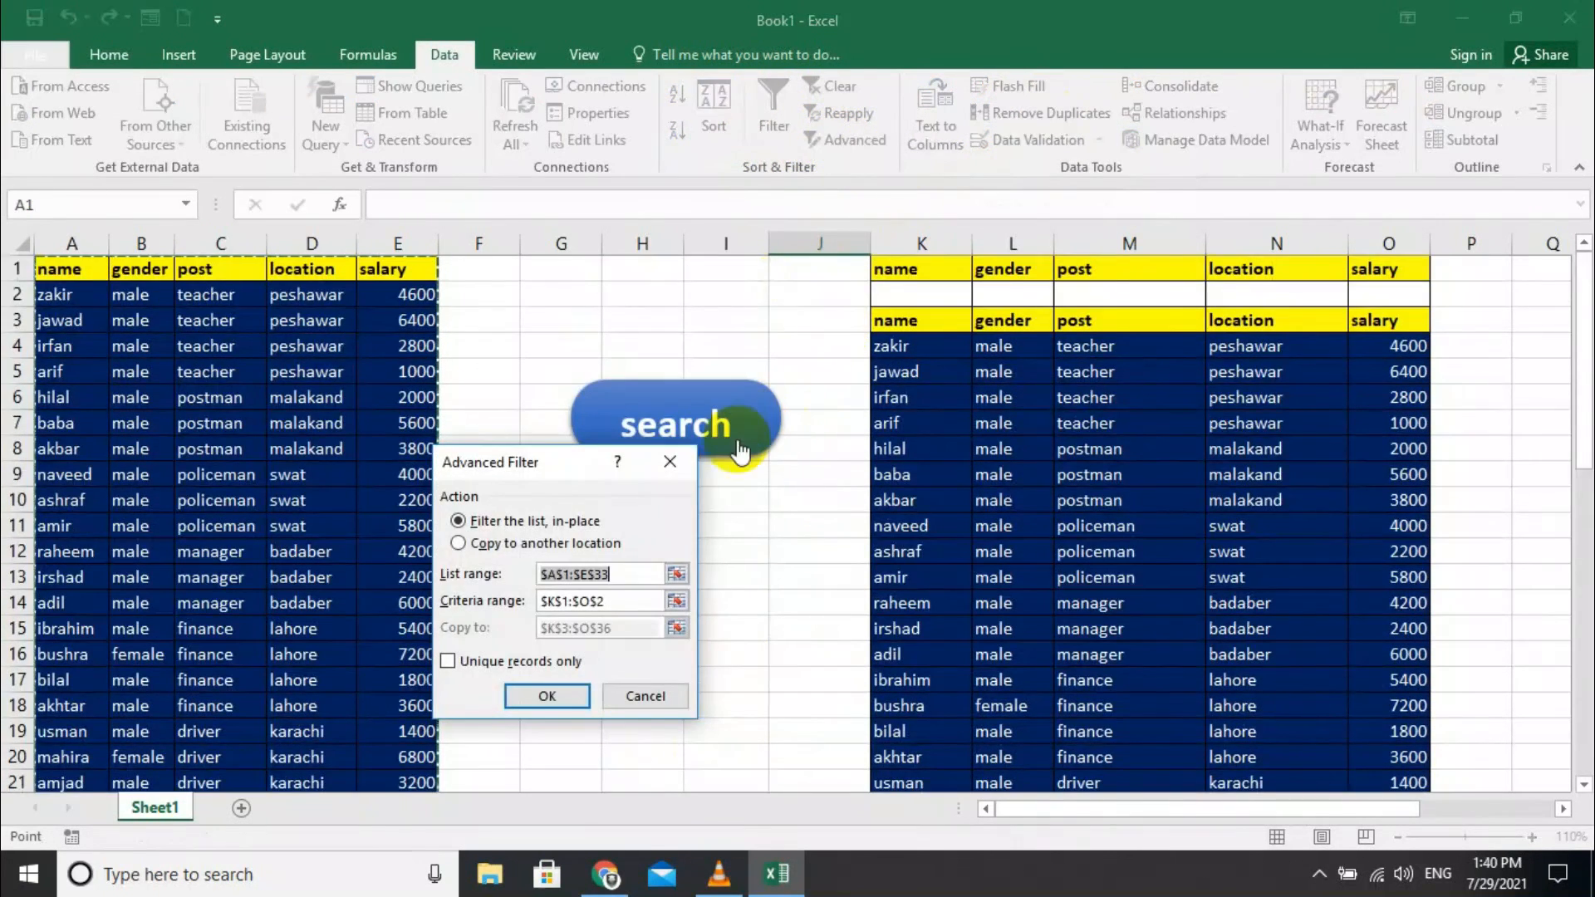
pyautogui.click(669, 460)
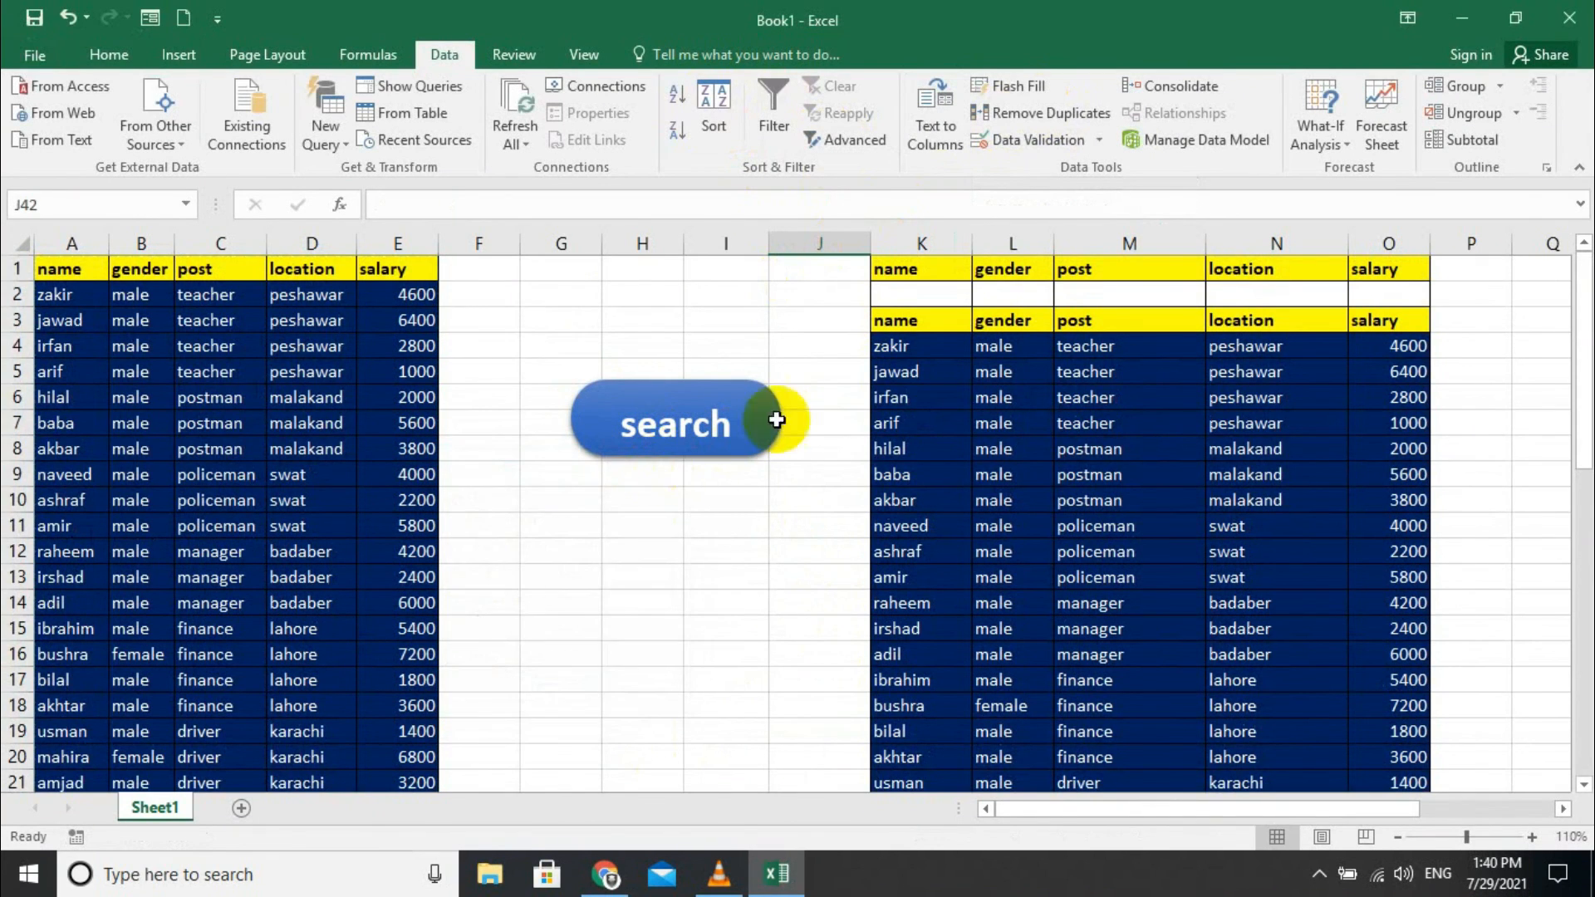